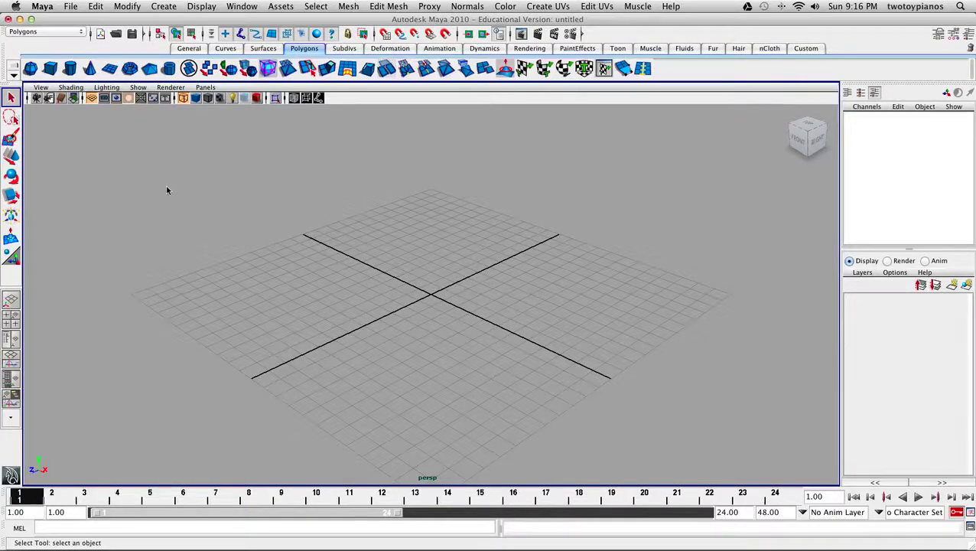
- Set the current project to the "Unit 09 - Project Folder" inside Exercise Files
click(71, 7)
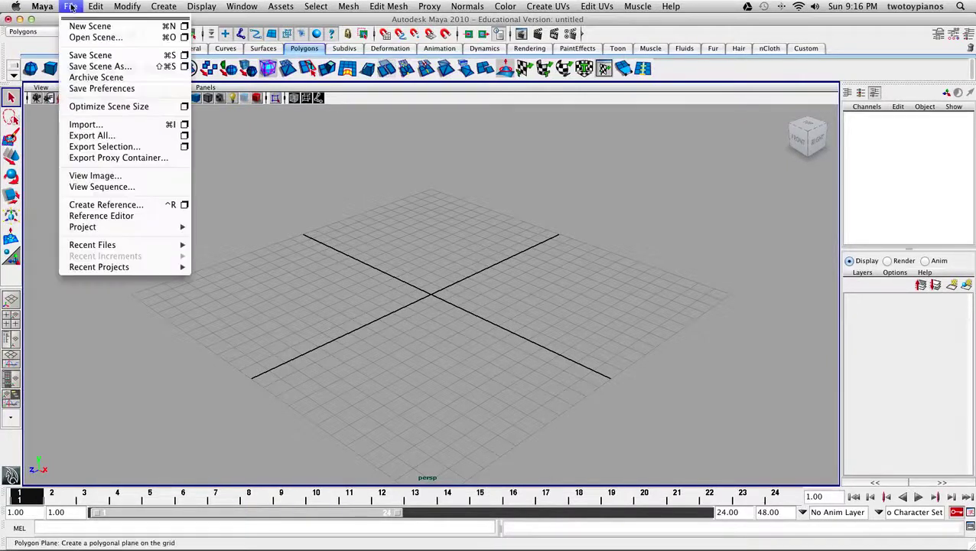
mouse_move(176, 226)
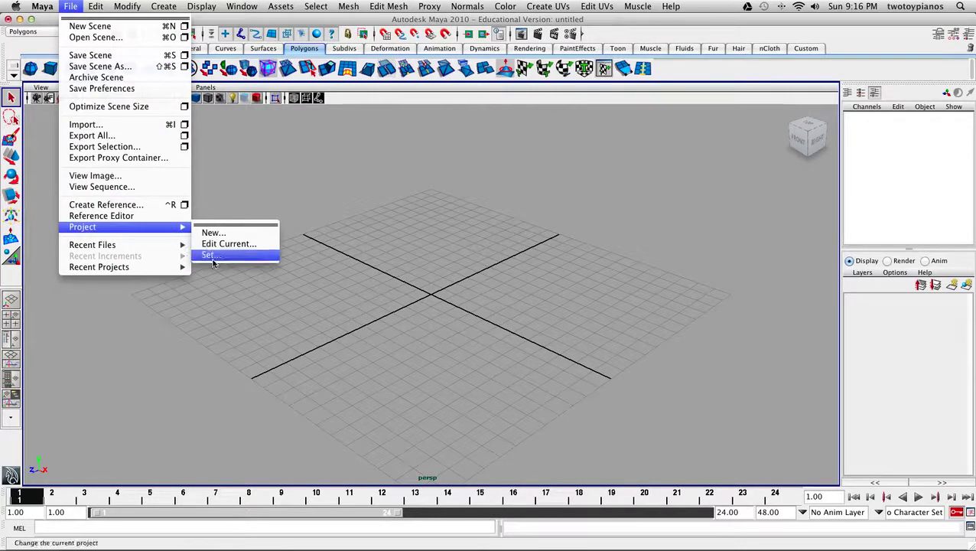
click(210, 256)
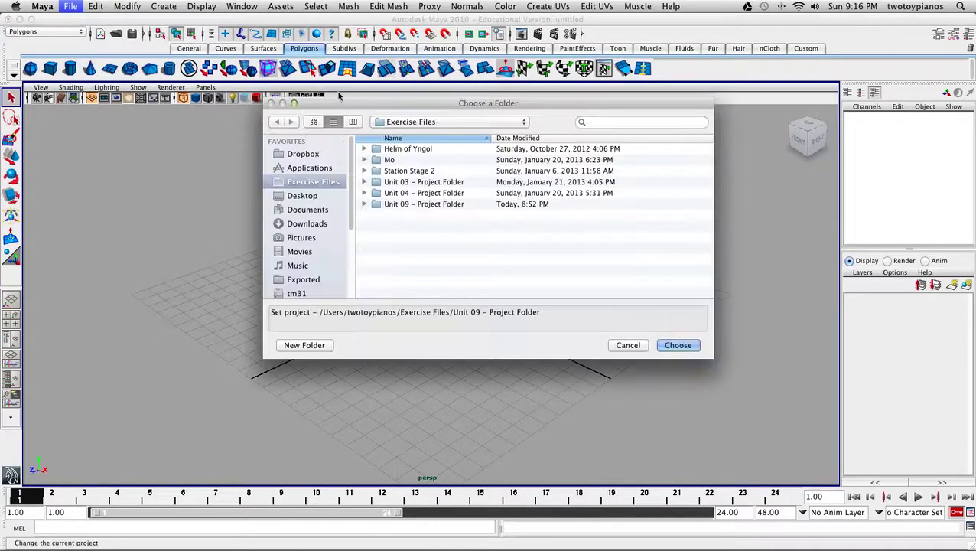
drag(338, 102, 303, 98)
click(275, 191)
click(279, 179)
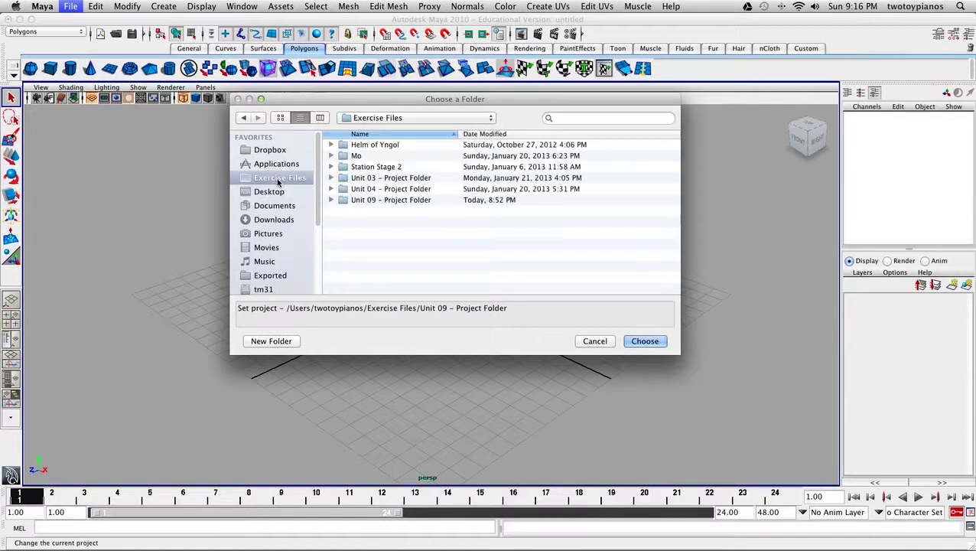
click(383, 201)
click(644, 341)
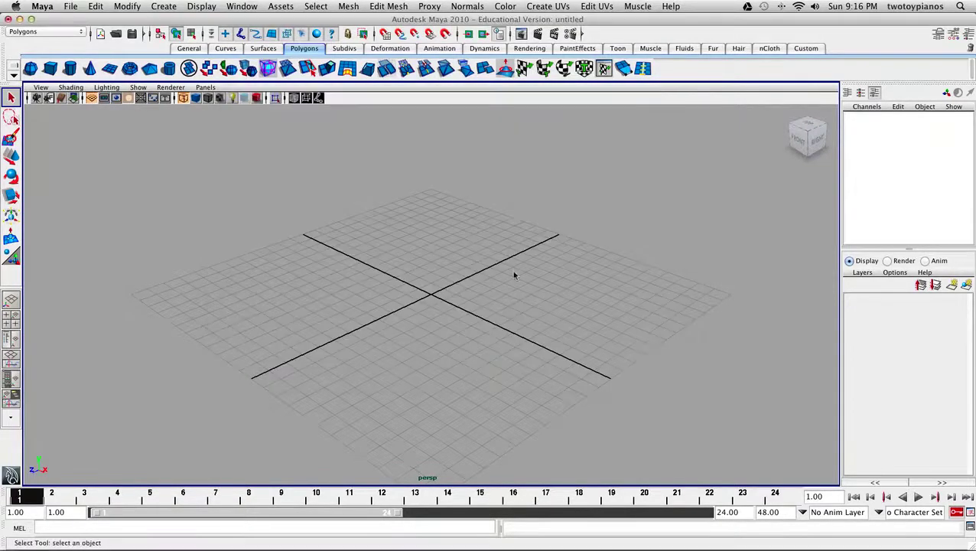
- Open the scene cereal_box.mb from the project's scenes folder
click(73, 7)
click(92, 37)
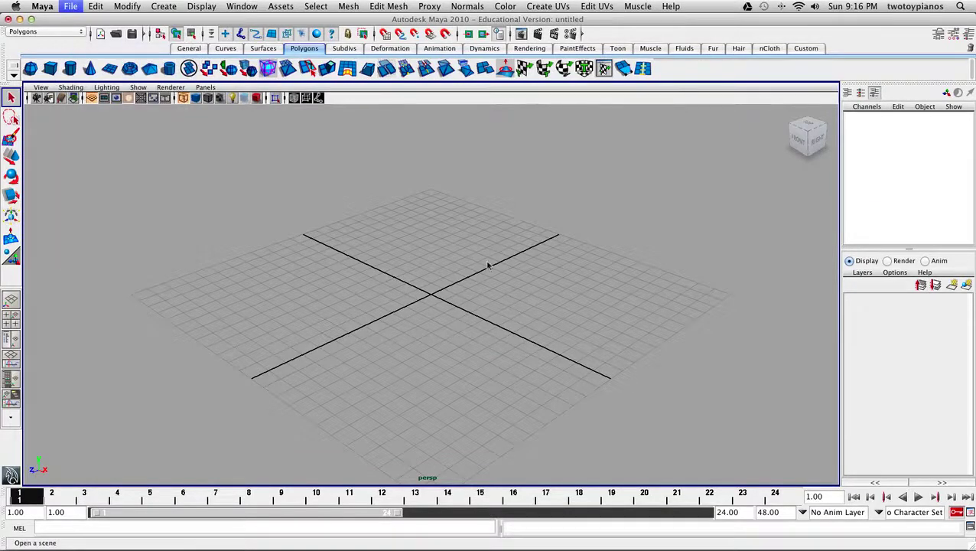
click(399, 145)
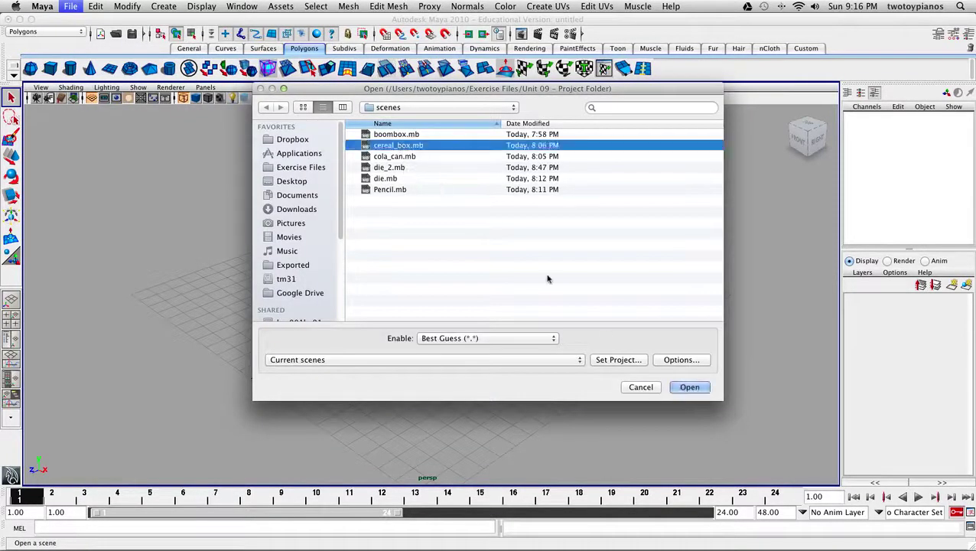
click(690, 387)
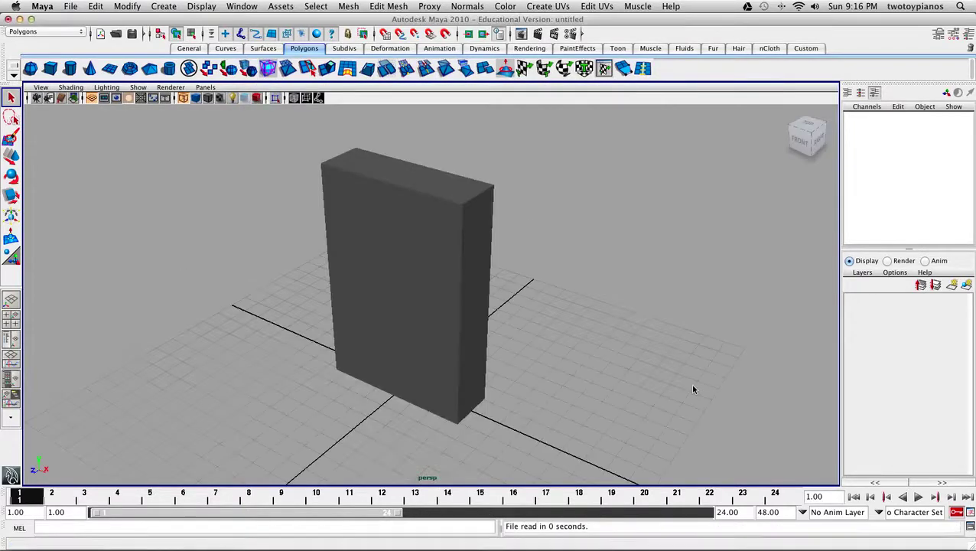
- With the cereal box selected, switch to the Outliner/Persp layout with the Channel Box hidden and both panes about equally wide
click(351, 148)
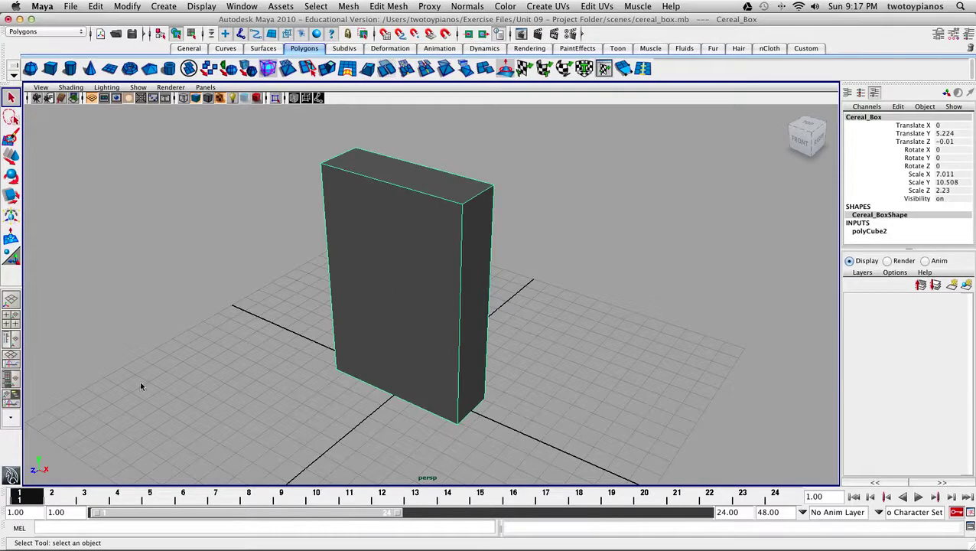
click(11, 342)
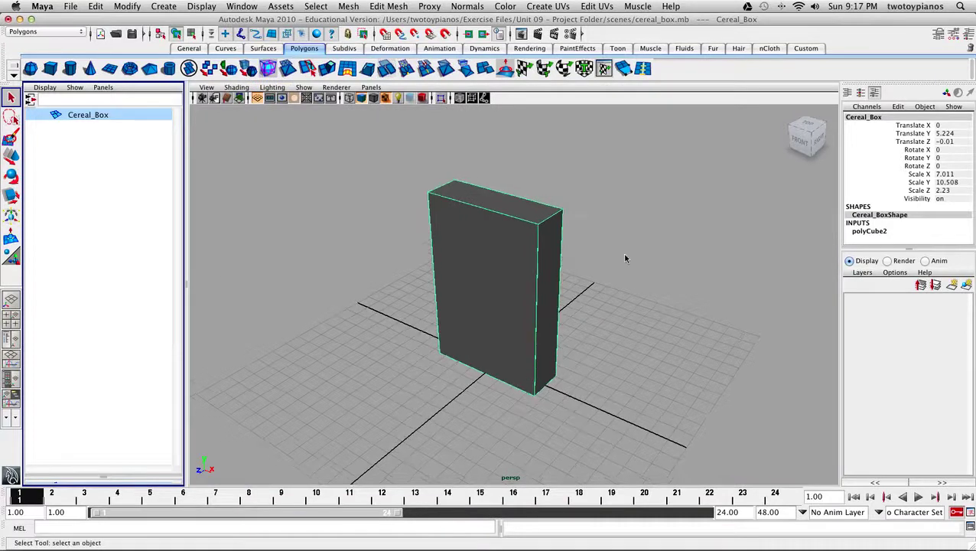
click(968, 36)
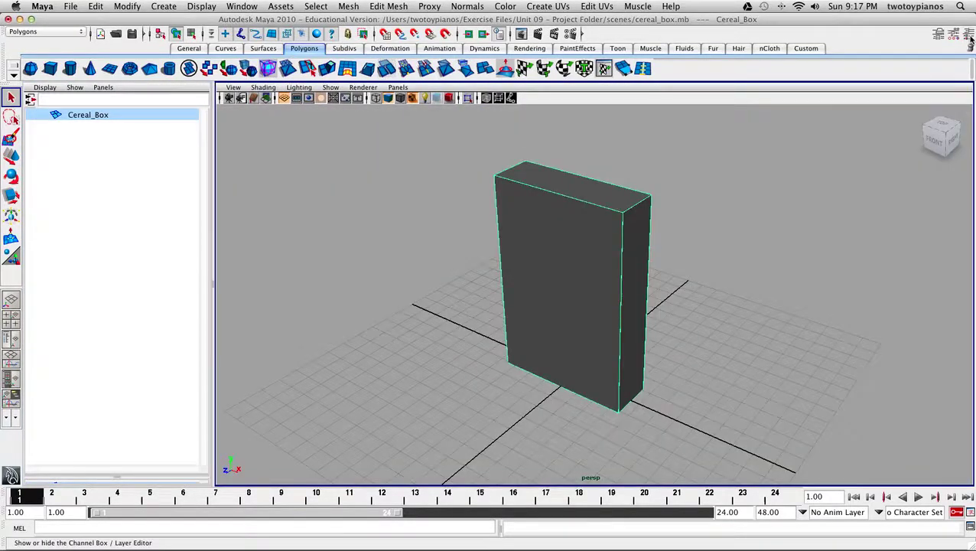
drag(213, 316, 460, 316)
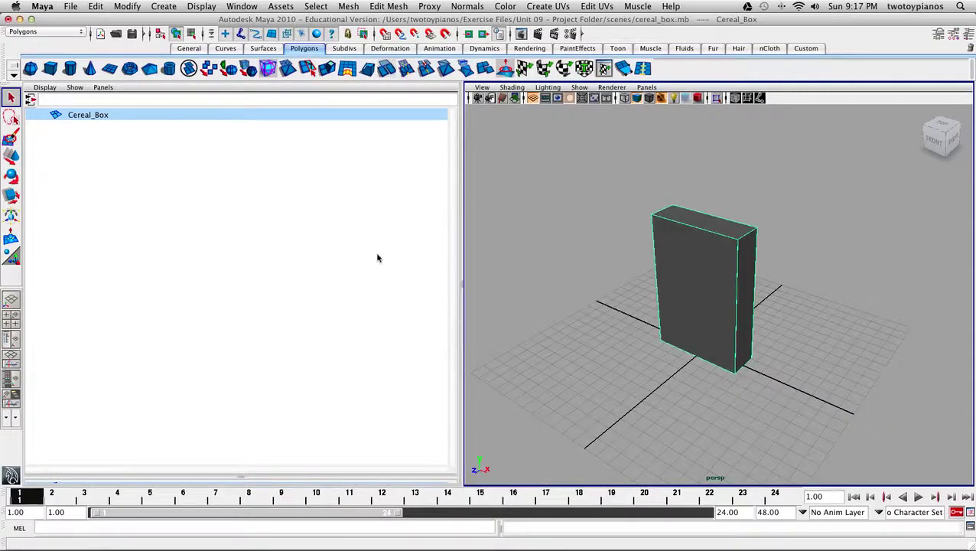
- Replace the Outliner pane with the UV Texture Editor to display the cereal box's UVs
click(104, 87)
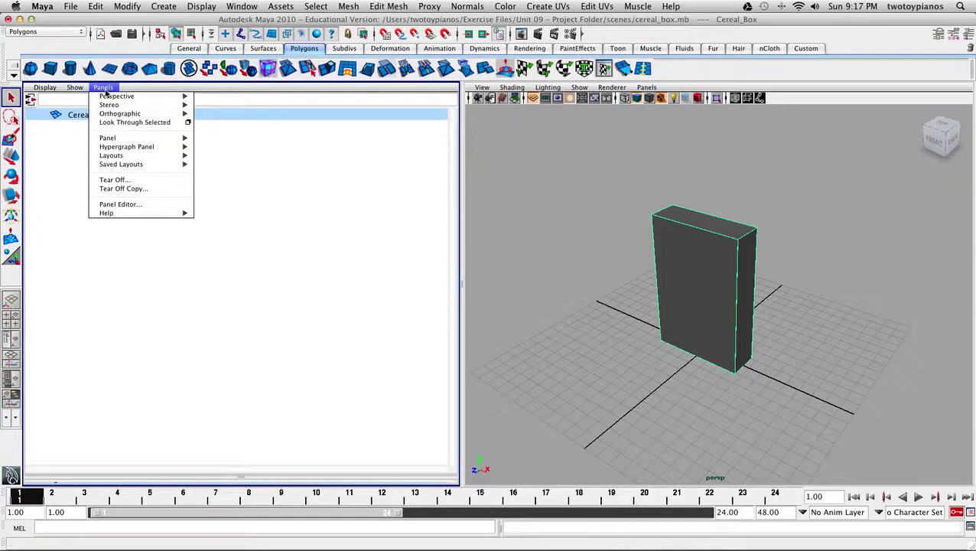
mouse_move(116, 138)
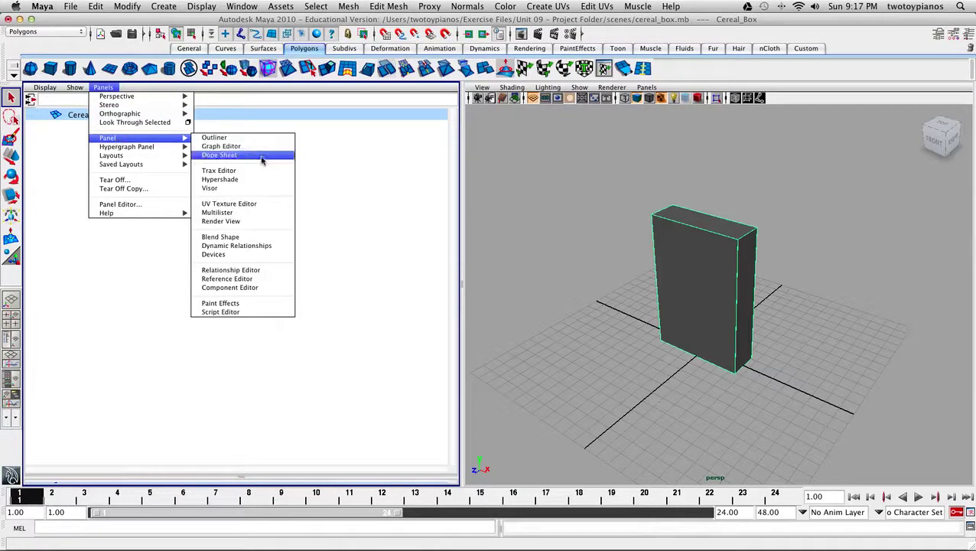
click(267, 205)
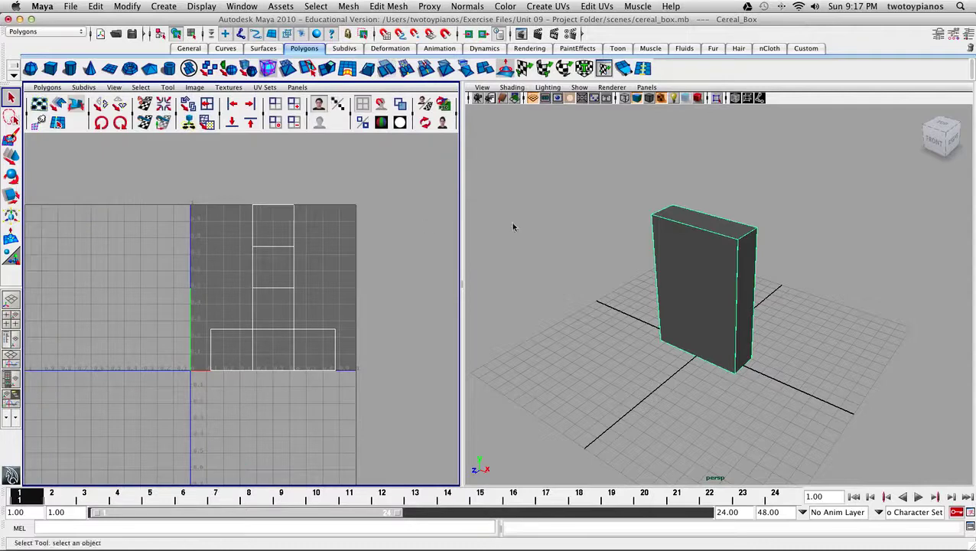
click(627, 237)
click(694, 256)
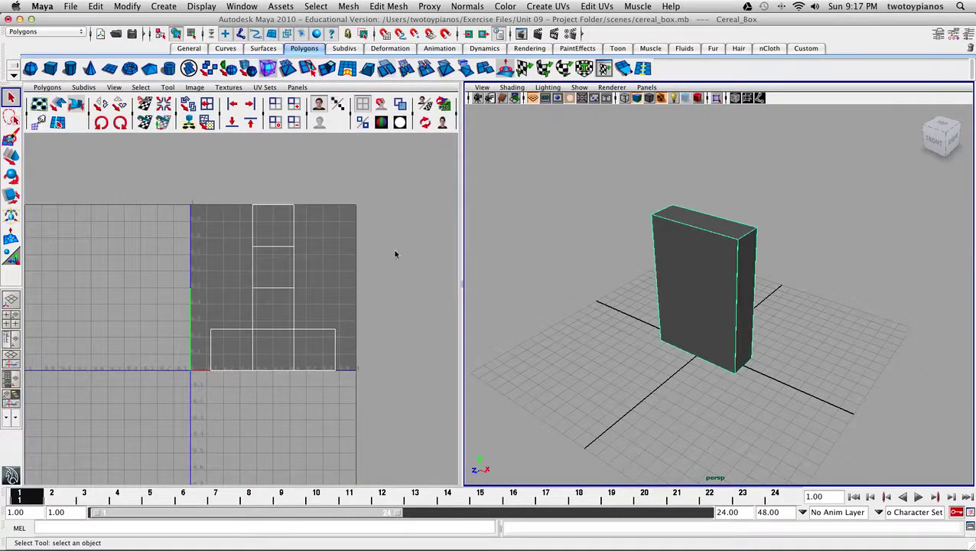
alt+right_drag(229, 246, 420, 270)
alt+middle_drag(420, 270, 360, 259)
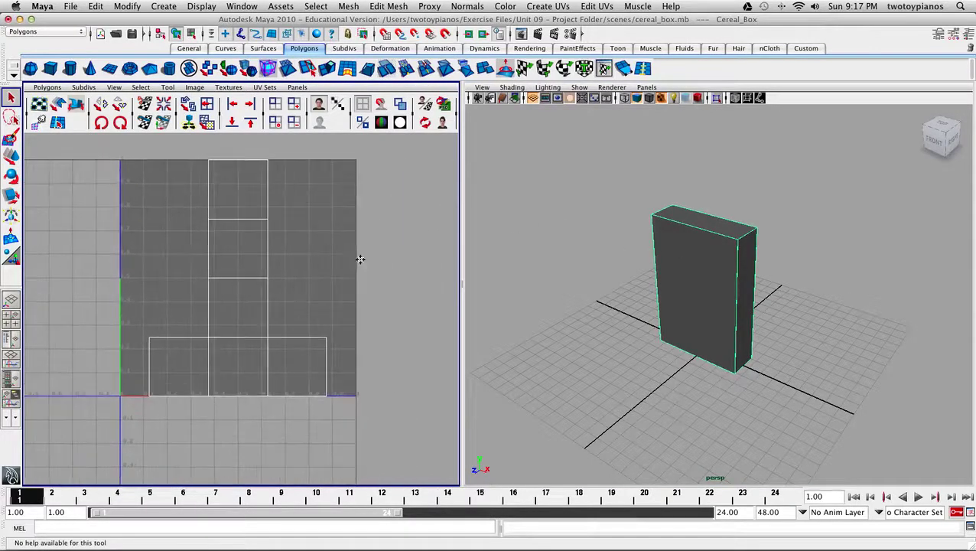
- Open the options for Automatic Mapping of the cereal box's UVs and reset them to their defaults
click(705, 275)
alt+right_drag(708, 327, 751, 283)
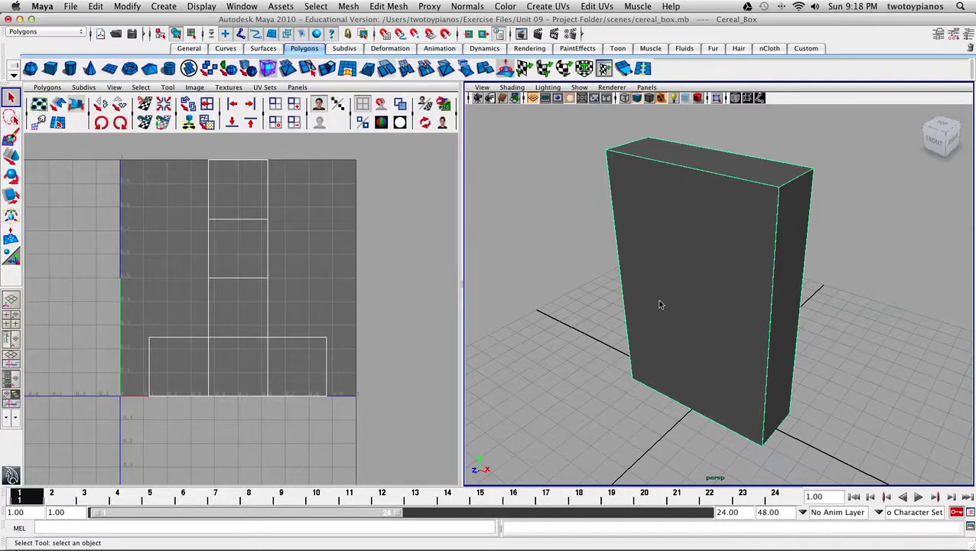
click(59, 32)
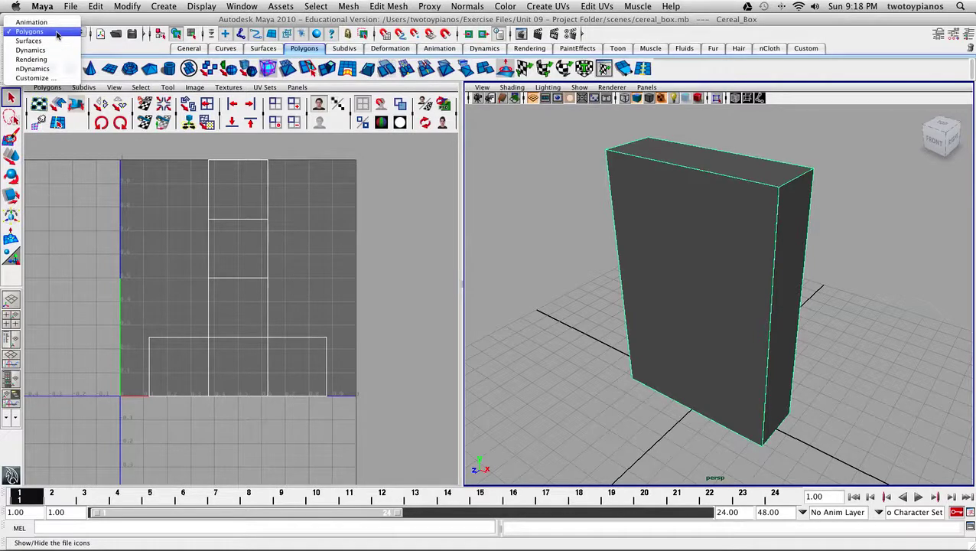
click(56, 32)
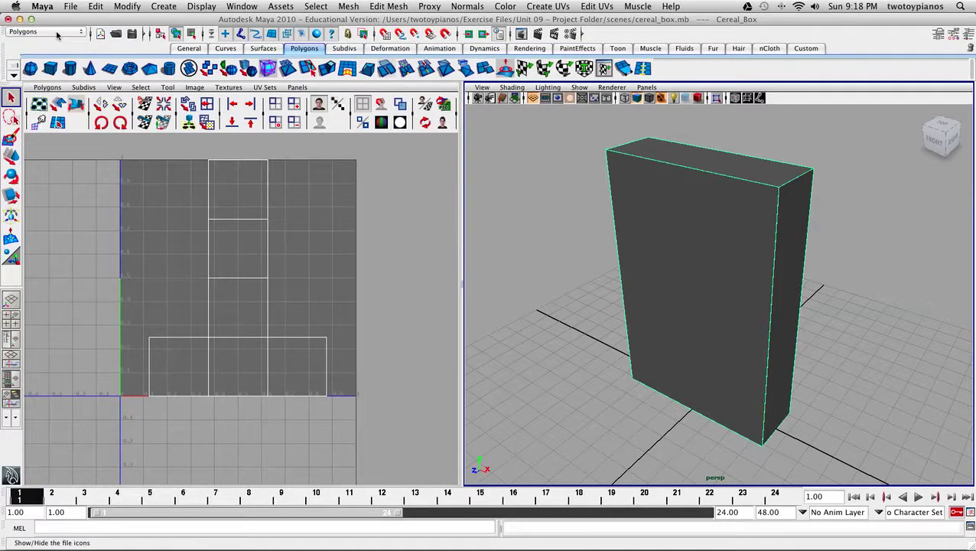
click(538, 7)
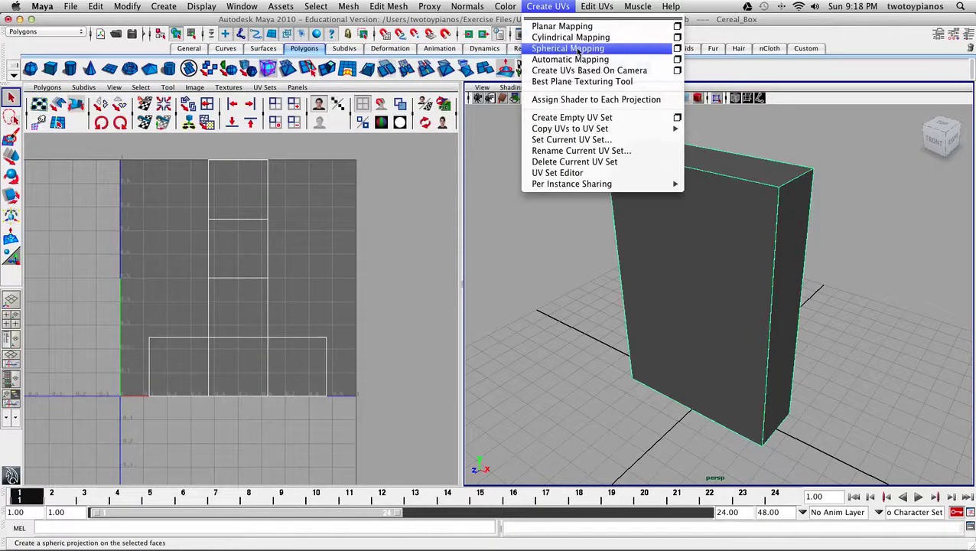
click(677, 59)
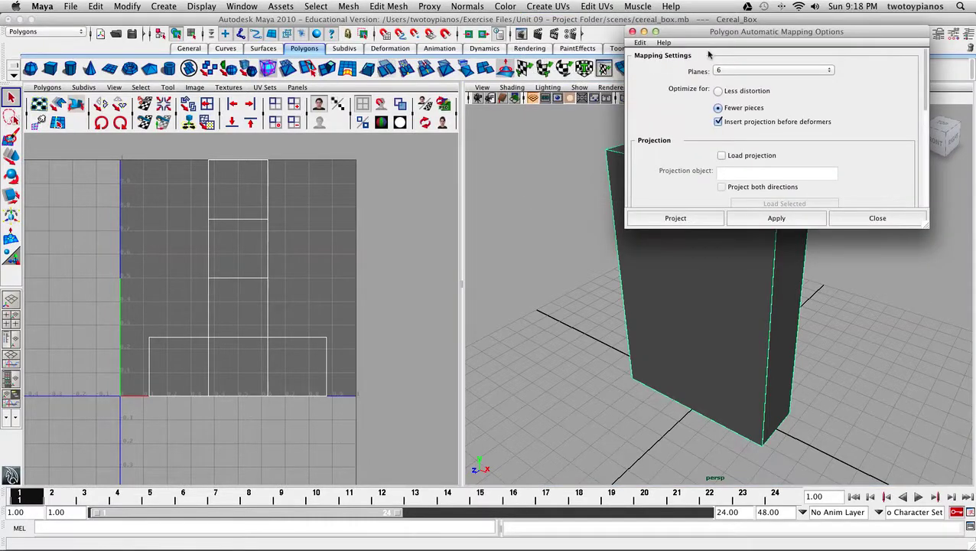
drag(702, 36, 659, 39)
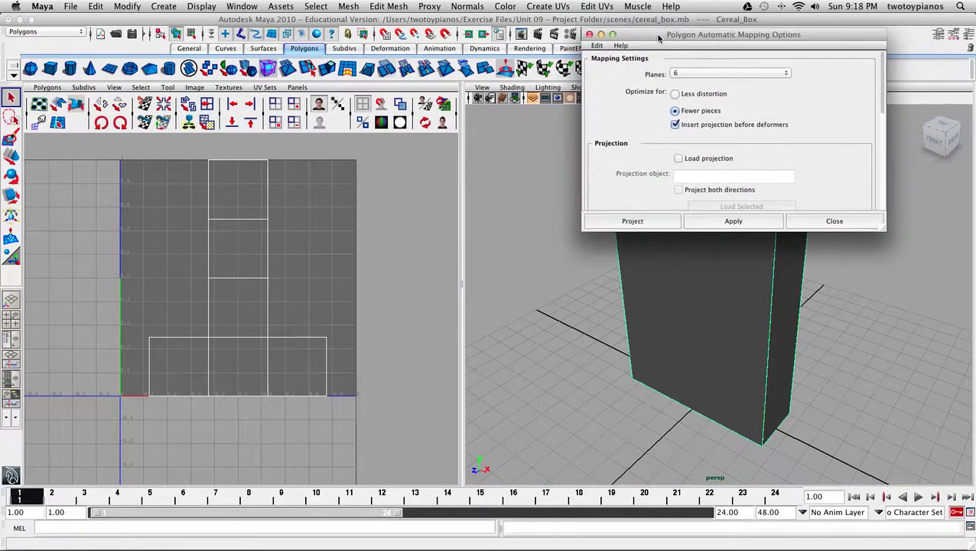
click(596, 46)
click(606, 64)
- Apply Automatic Mapping with 6 planes to the cereal box, close the options and show the projection manipulator
drag(705, 35, 371, 21)
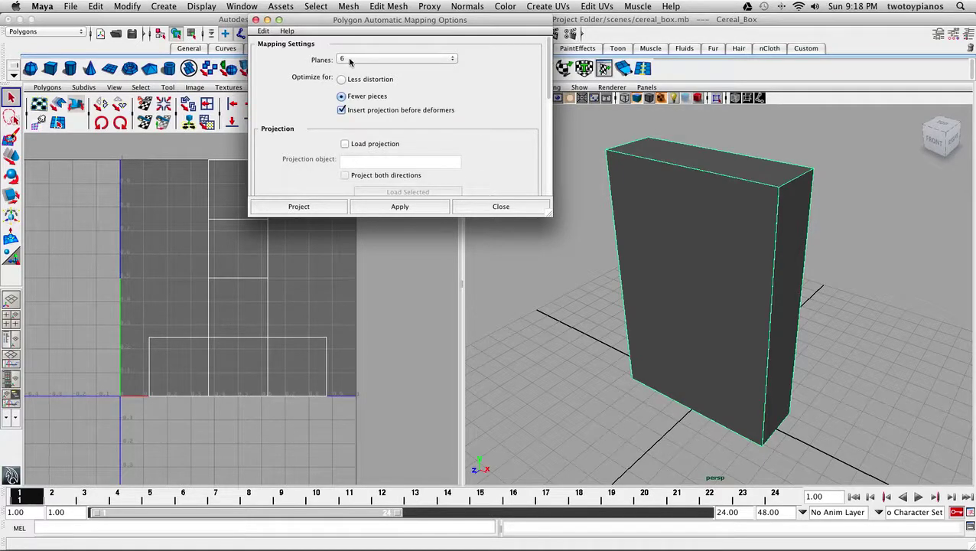
click(417, 207)
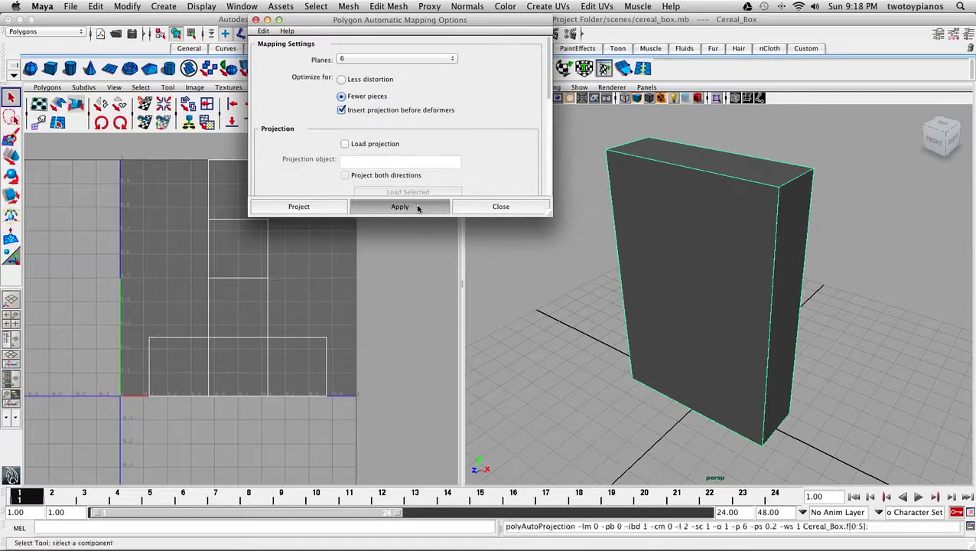
drag(413, 25, 254, 25)
click(342, 206)
scroll(568, 285, down, 5)
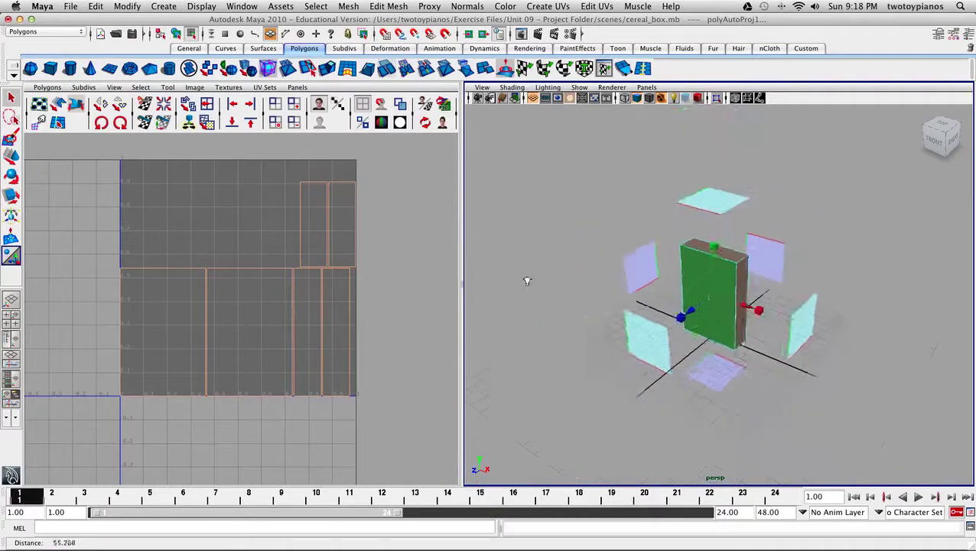
key(t)
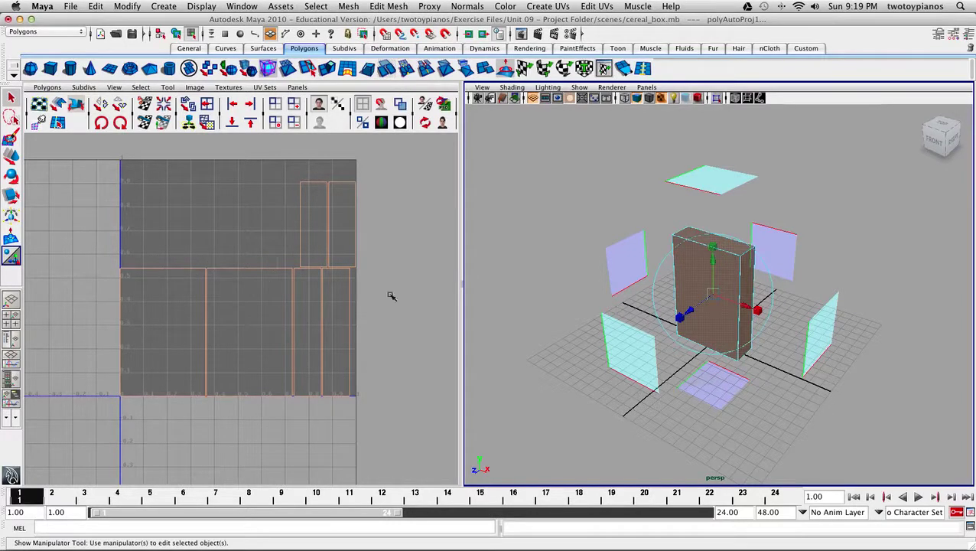
- Return the cereal box to Object Mode and select the whole box
right_click(691, 267)
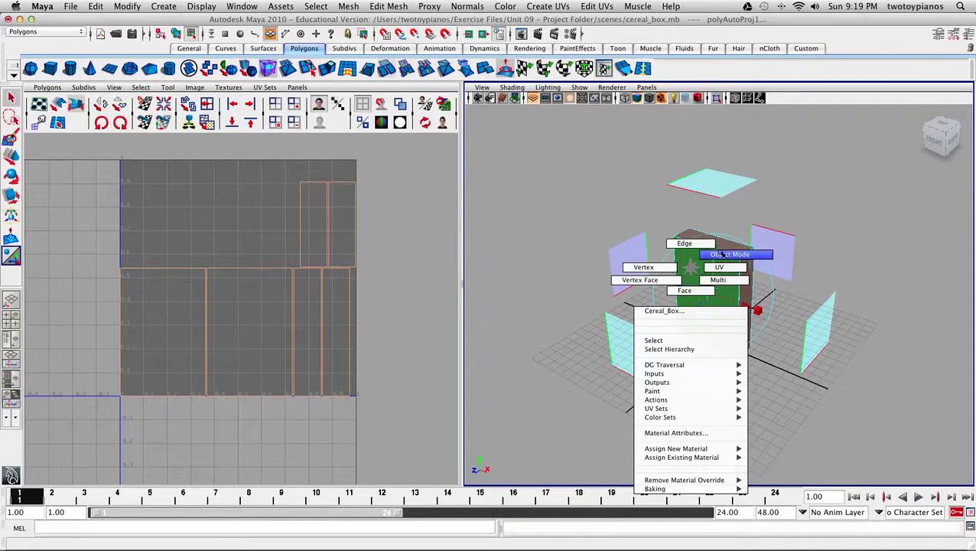
click(723, 255)
click(632, 250)
click(737, 296)
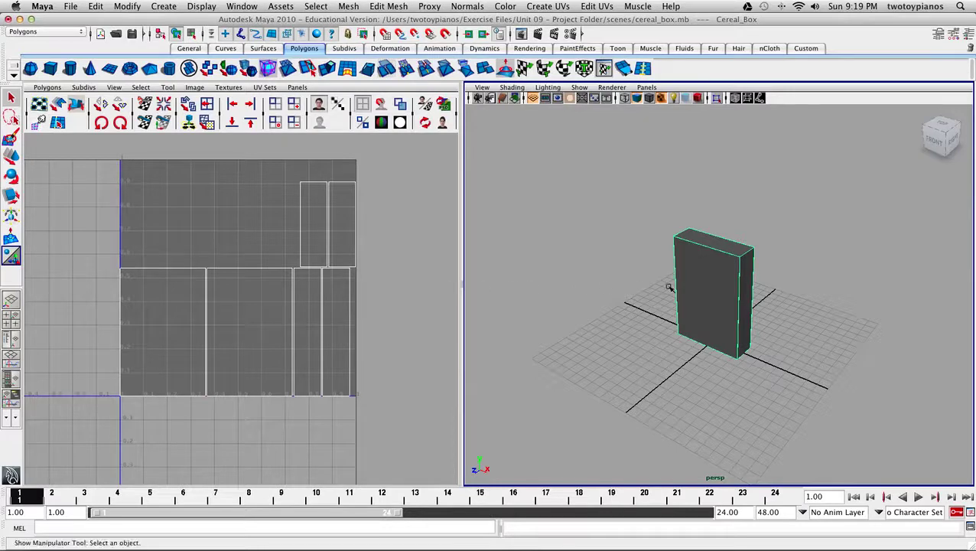
right_click(698, 271)
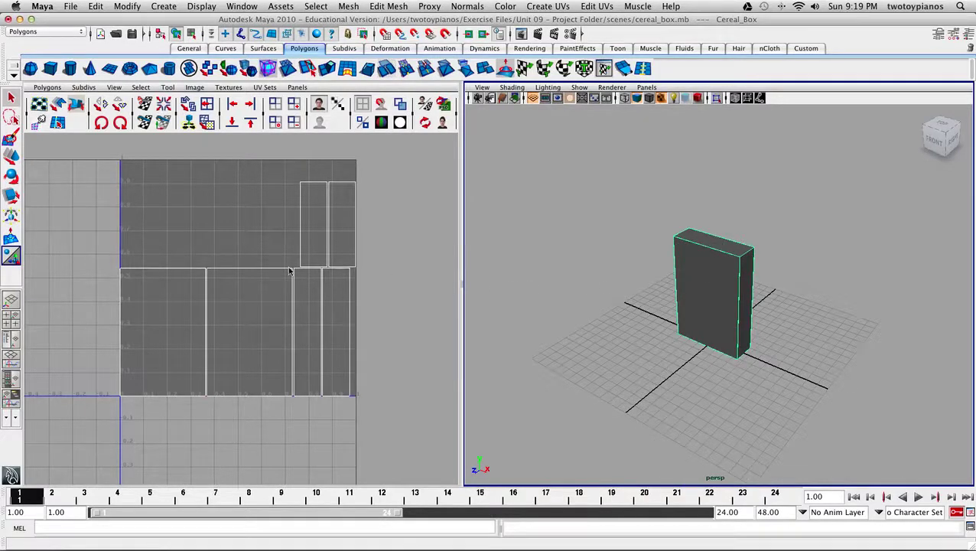
- In the UV Texture Editor, select the outer left edge of the first large UV shell and locate it on the box with the Move Tool
right_click(204, 322)
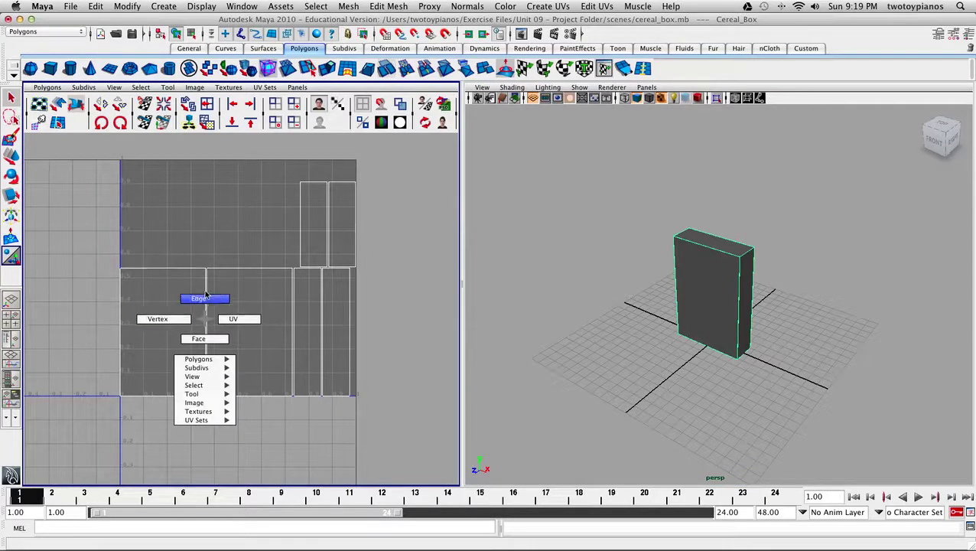
right_drag(205, 294, 205, 294)
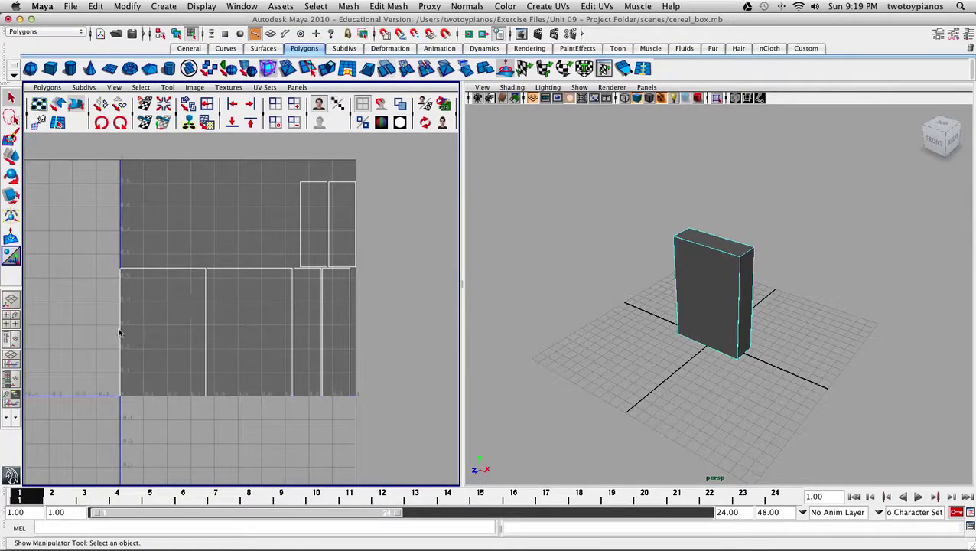
drag(86, 306, 149, 358)
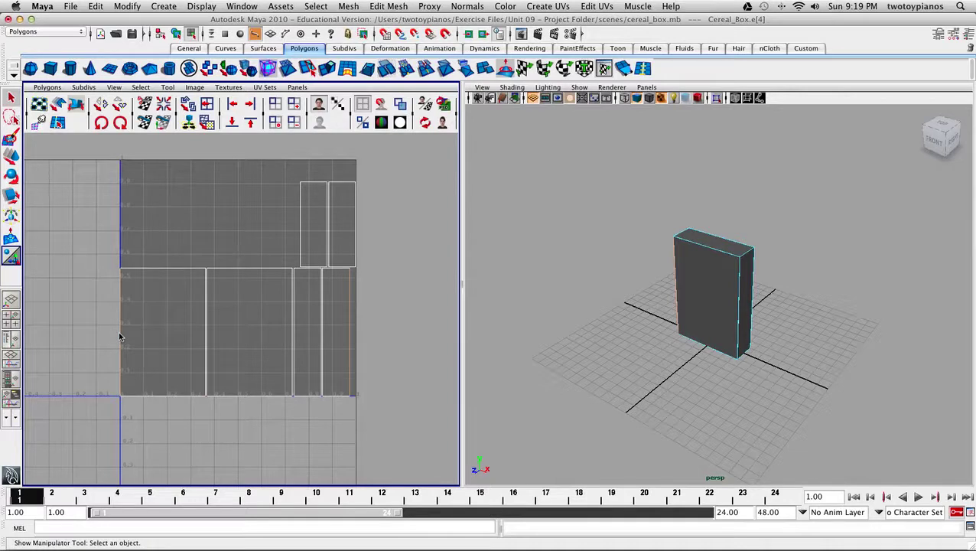
key(w)
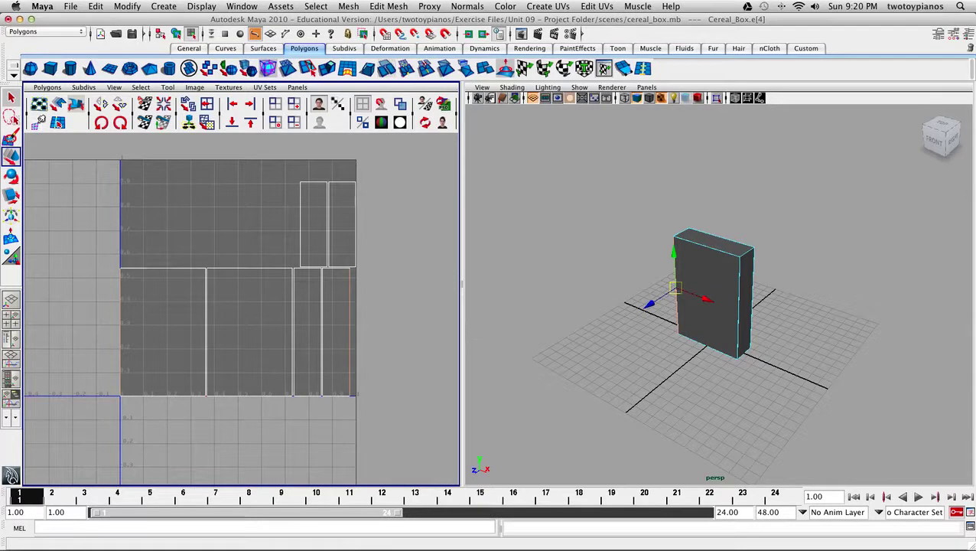
alt+drag(697, 288, 750, 283)
alt+right_drag(750, 282, 675, 274)
alt+drag(675, 275, 736, 259)
alt+drag(688, 294, 732, 239)
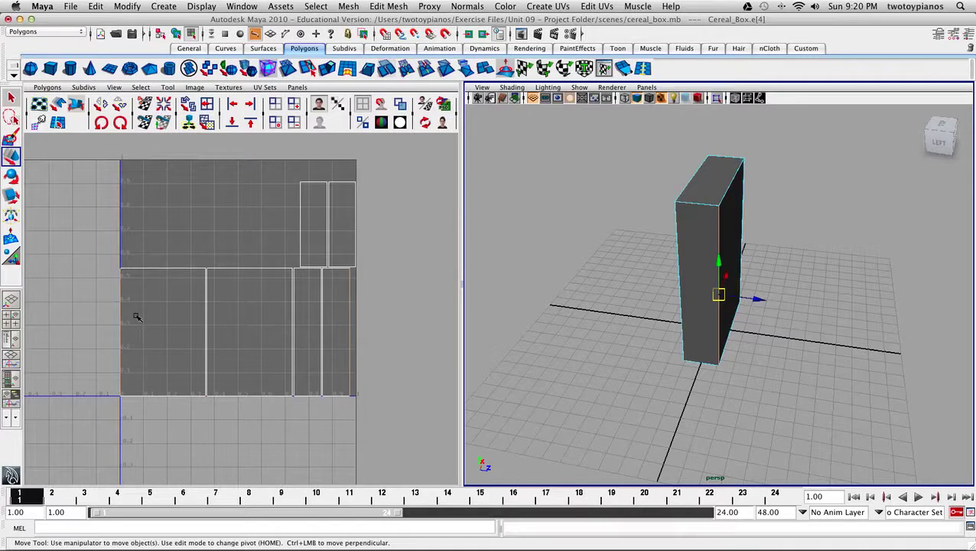
- Move and sew the selected edge and the strip's new outer left edge, attaching a narrow side shell and the second large shell
click(165, 127)
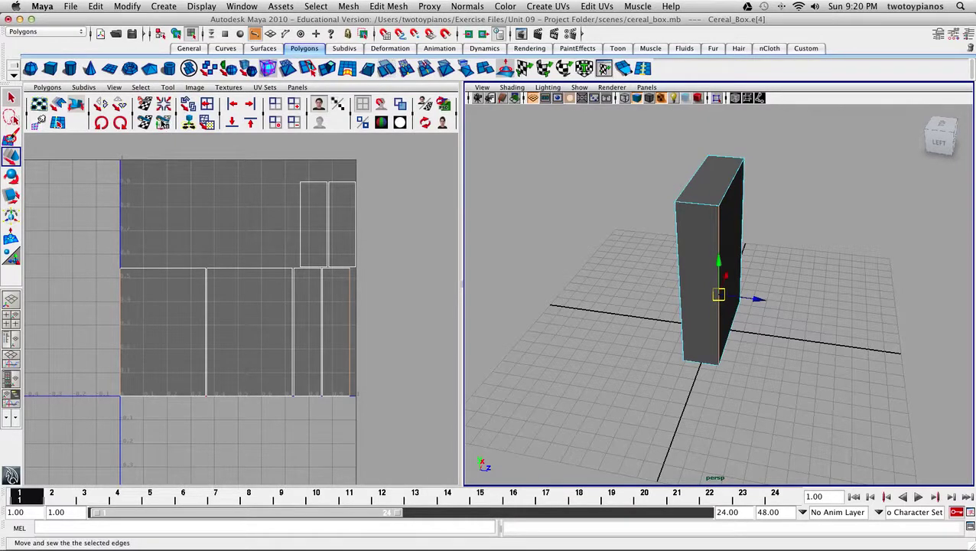
click(163, 125)
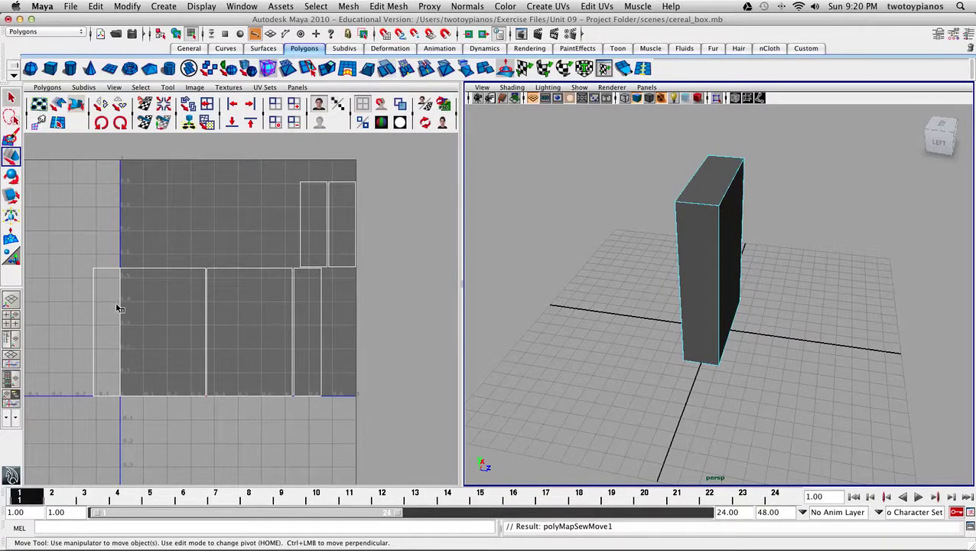
mouse_move(76, 298)
mouse_down()
mouse_move(98, 327)
mouse_move(92, 309)
mouse_up()
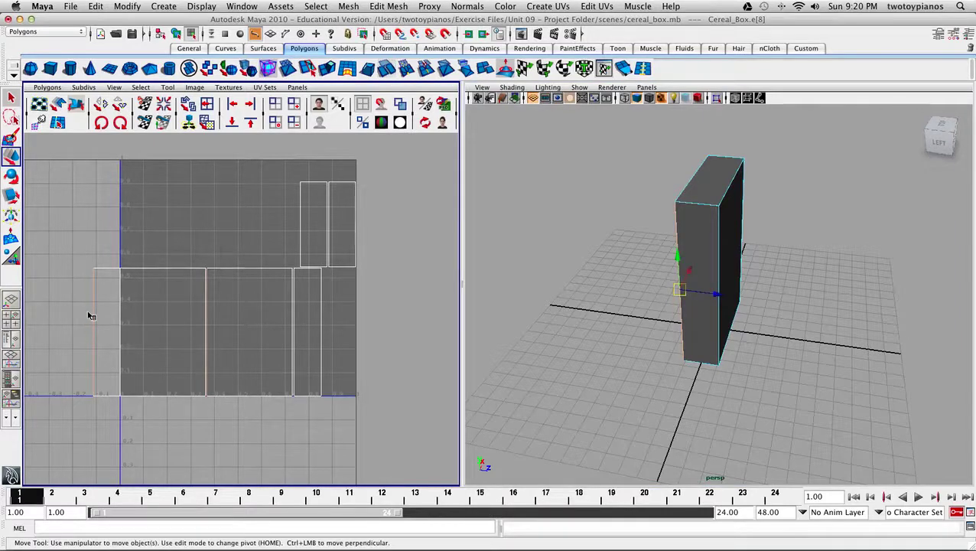
click(162, 123)
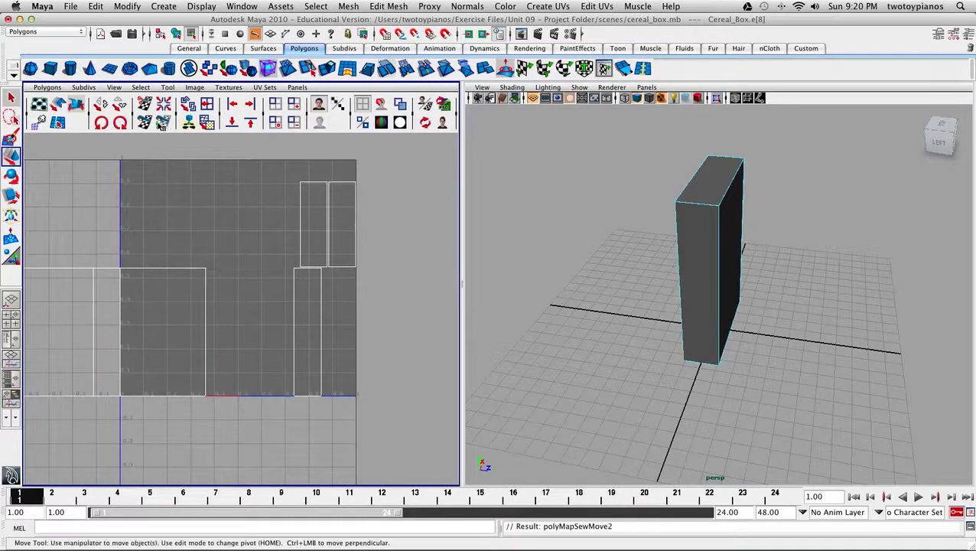
- Select the outer left edge of the joined UV strip and move and sew it to attach the remaining tall narrow side shell
alt+right_drag(301, 336, 224, 322)
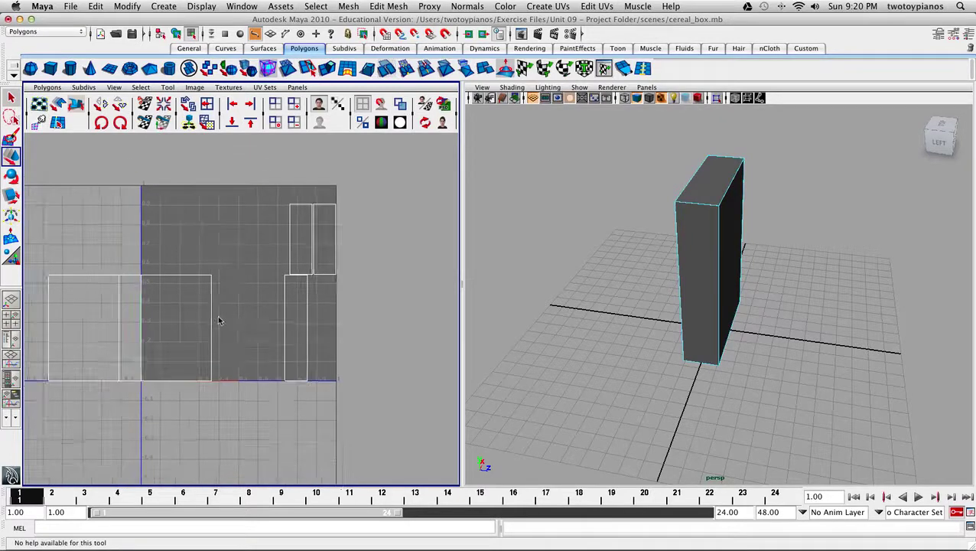
alt+middle_drag(224, 322, 272, 317)
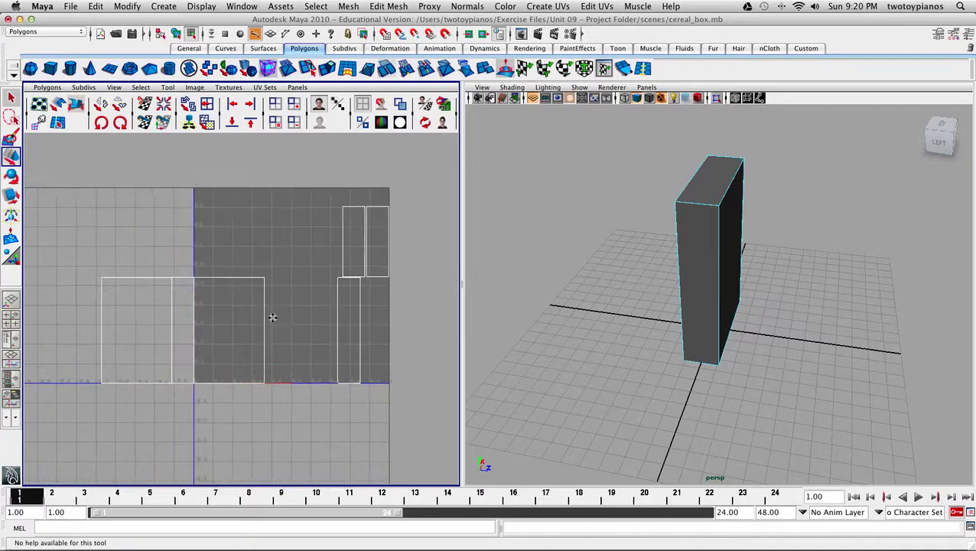
click(123, 343)
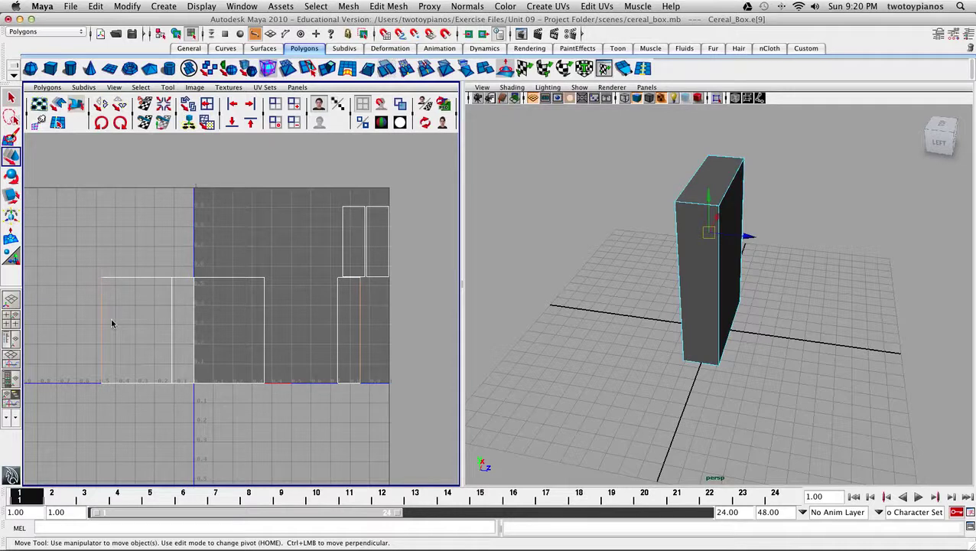
click(163, 122)
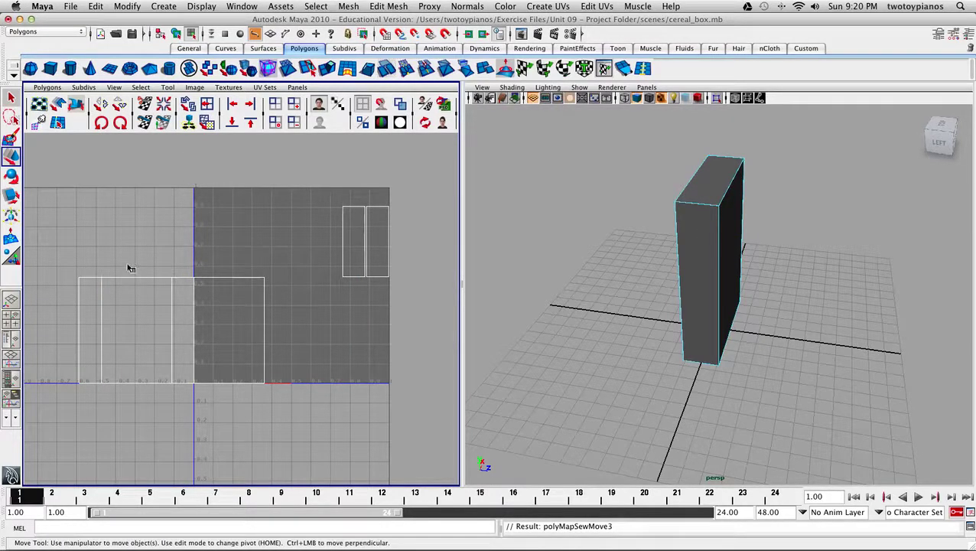
- Select the box's large front face in Face mode to check which UV panel it matches, then return to edge selection and clear it
alt+drag(644, 289, 681, 277)
key(w)
right_drag(677, 275, 684, 292)
click(692, 298)
alt+drag(802, 308, 596, 295)
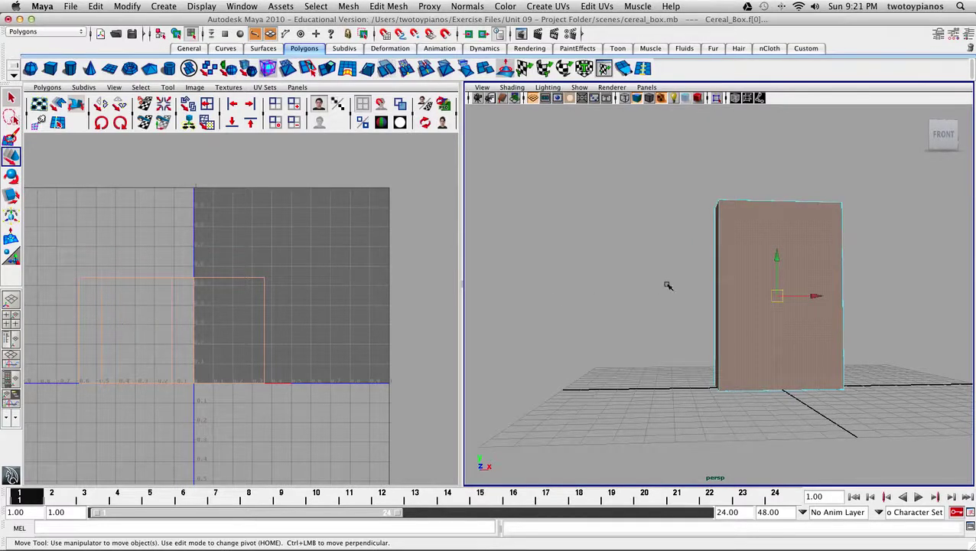
alt+right_drag(660, 290, 626, 261)
alt+drag(625, 261, 710, 325)
middle_click(255, 321)
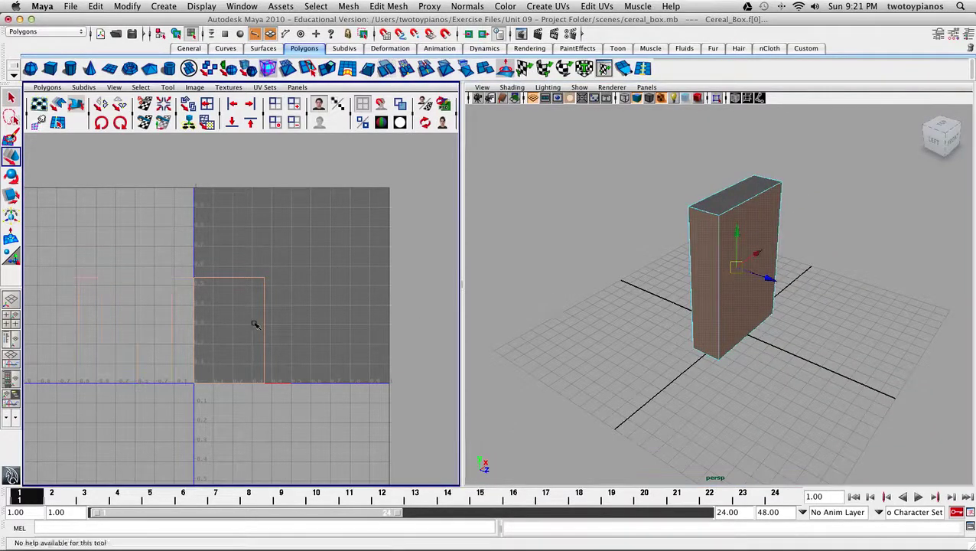
right_click(765, 246)
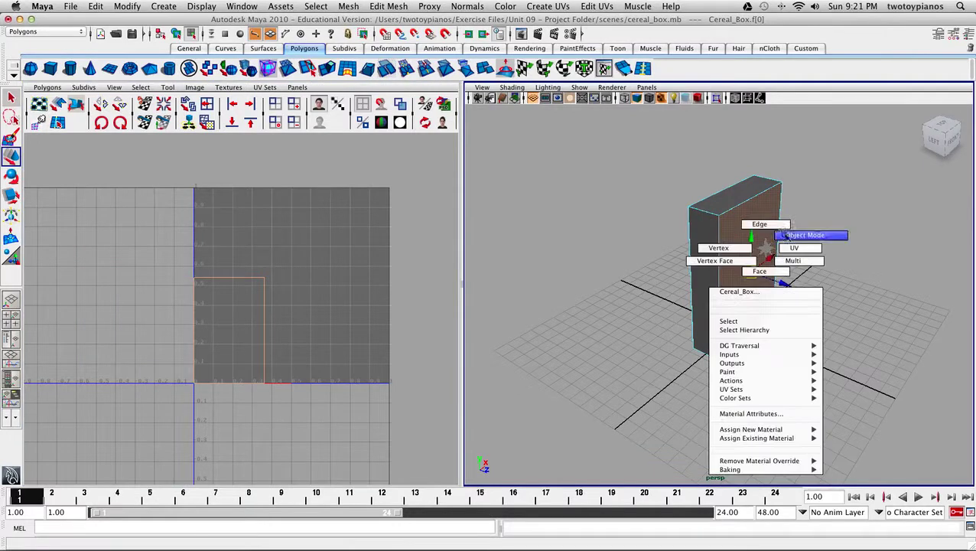
click(788, 235)
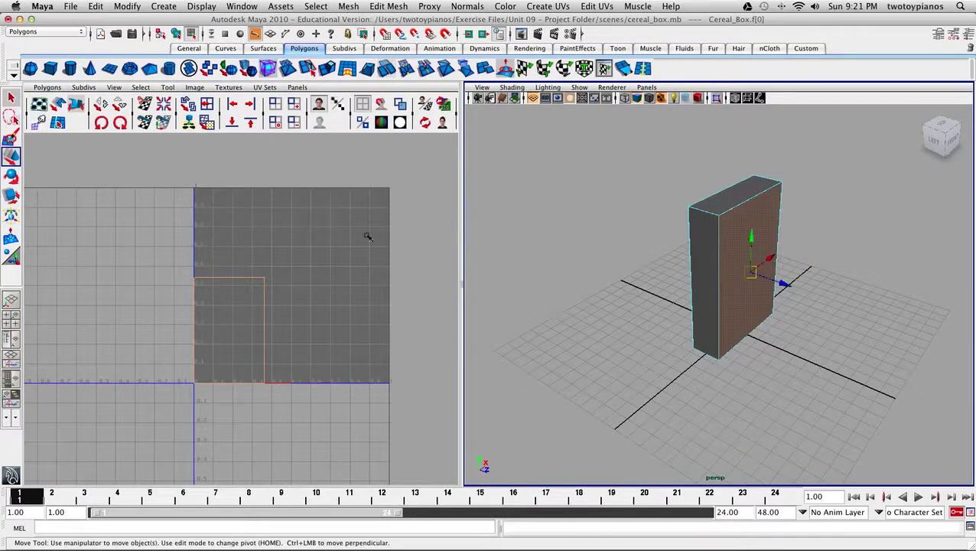
click(310, 253)
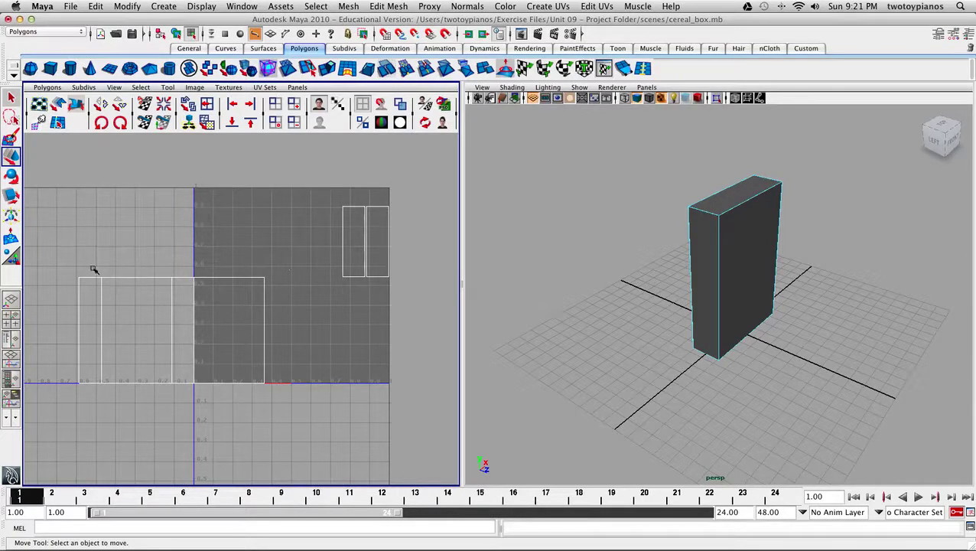
- Move and sew the top and bottom edges of the large left UV panel to attach the two remaining end-cap shells
click(136, 309)
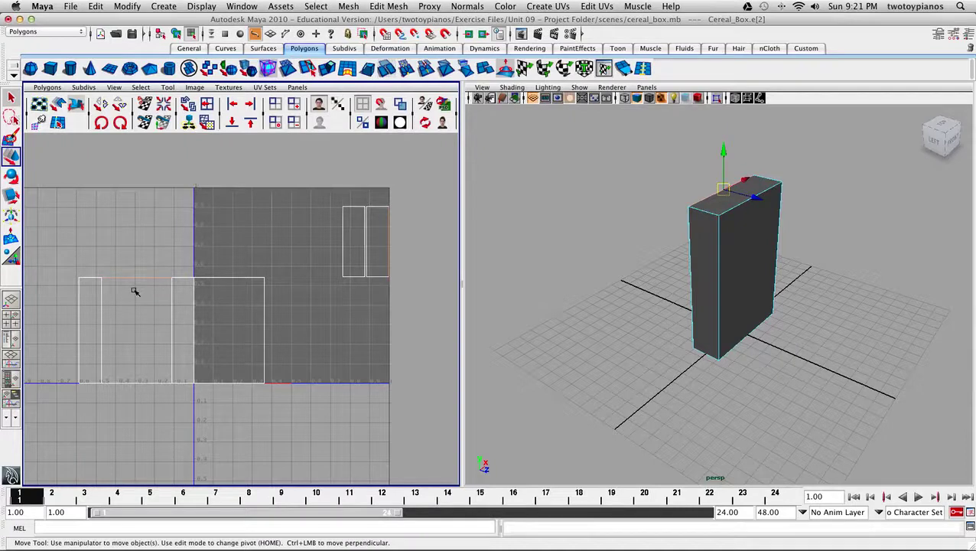
click(165, 124)
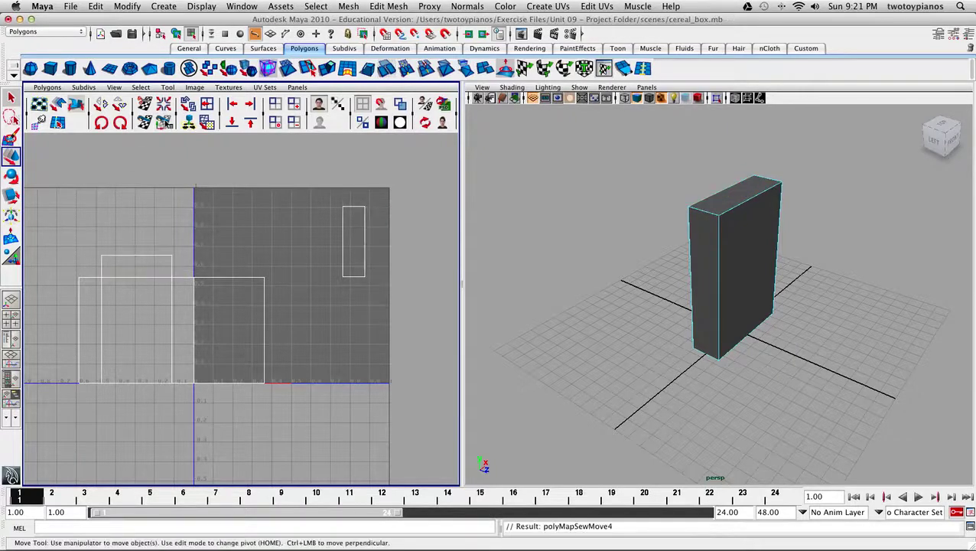
click(140, 436)
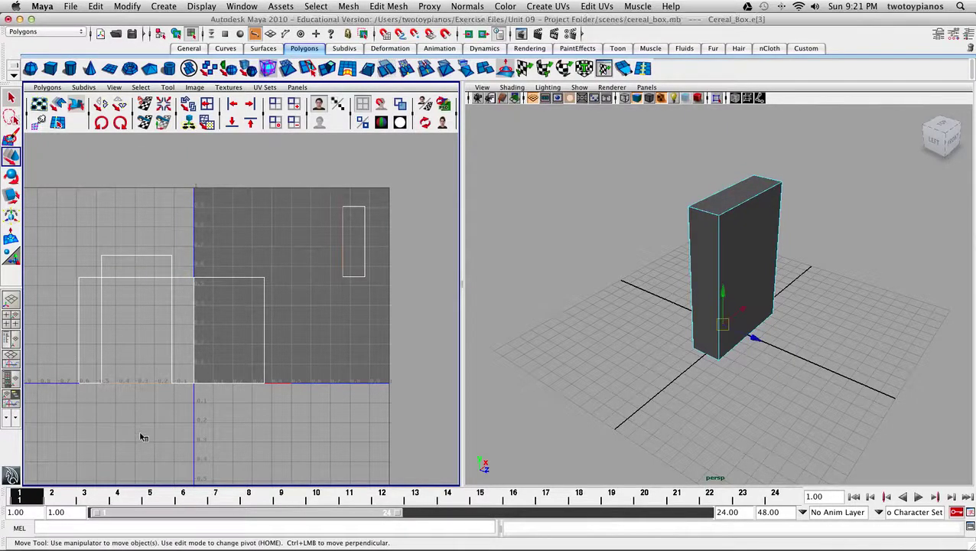
click(163, 124)
click(183, 176)
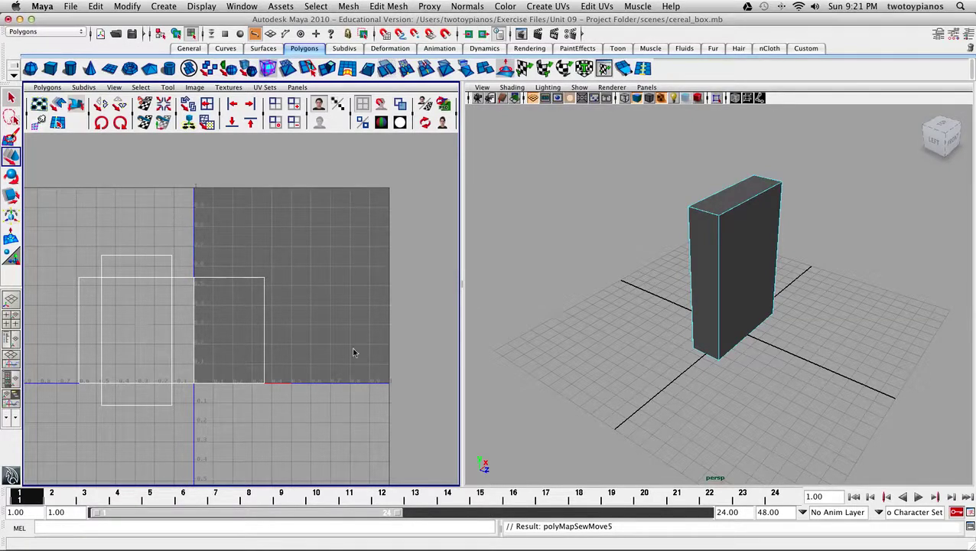
- Select all UVs of the unfolded box layout and move them inside the 0 to 1 texture space
scroll(350, 300, down, 1)
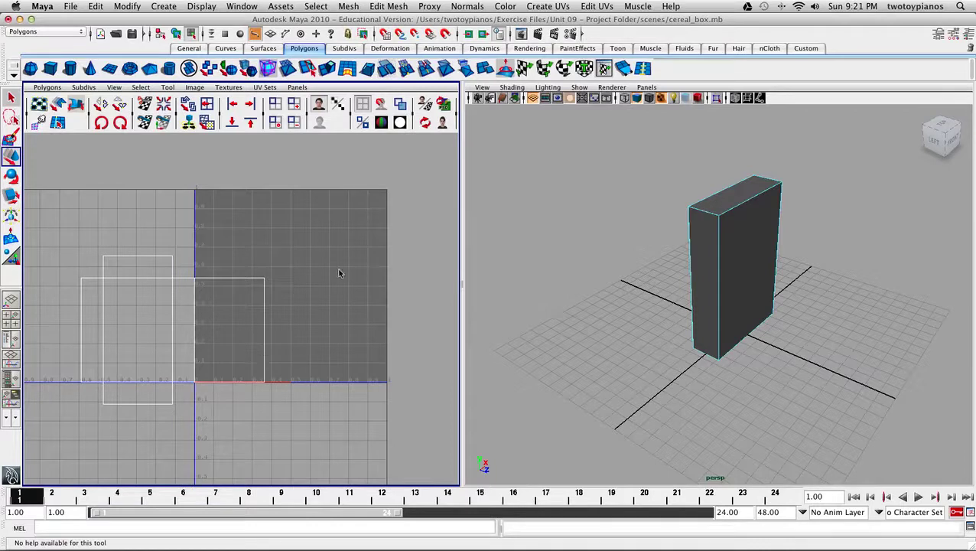
right_click(170, 283)
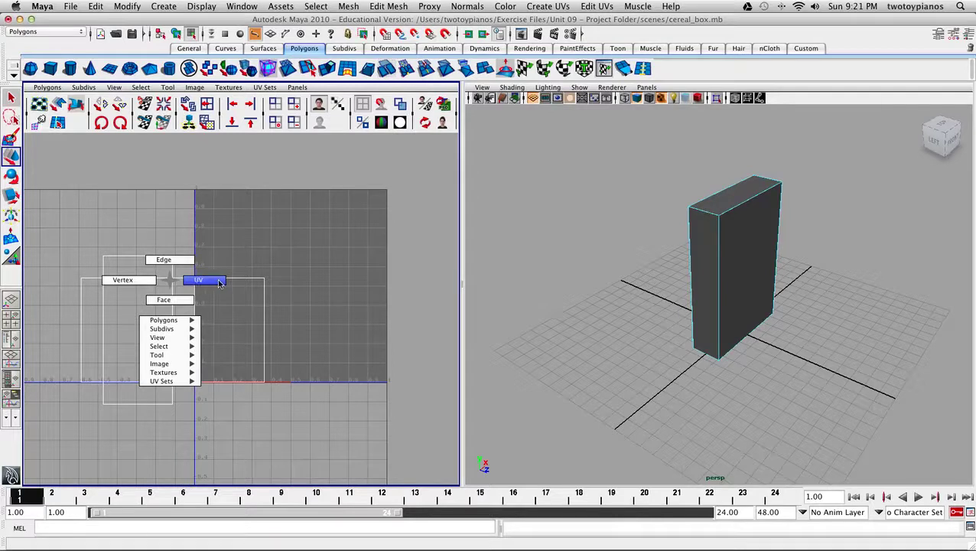
click(219, 282)
drag(56, 217, 315, 441)
key(w)
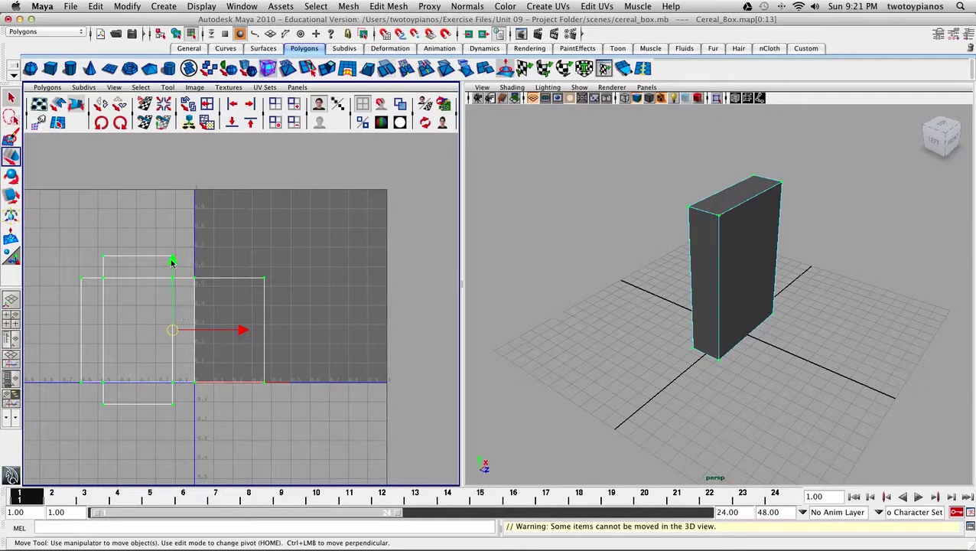
drag(174, 335, 291, 286)
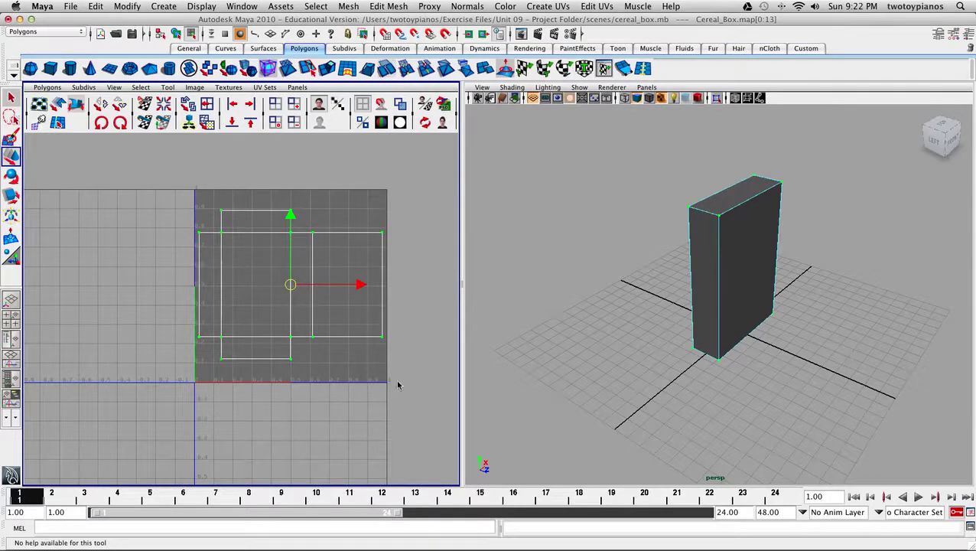
click(341, 223)
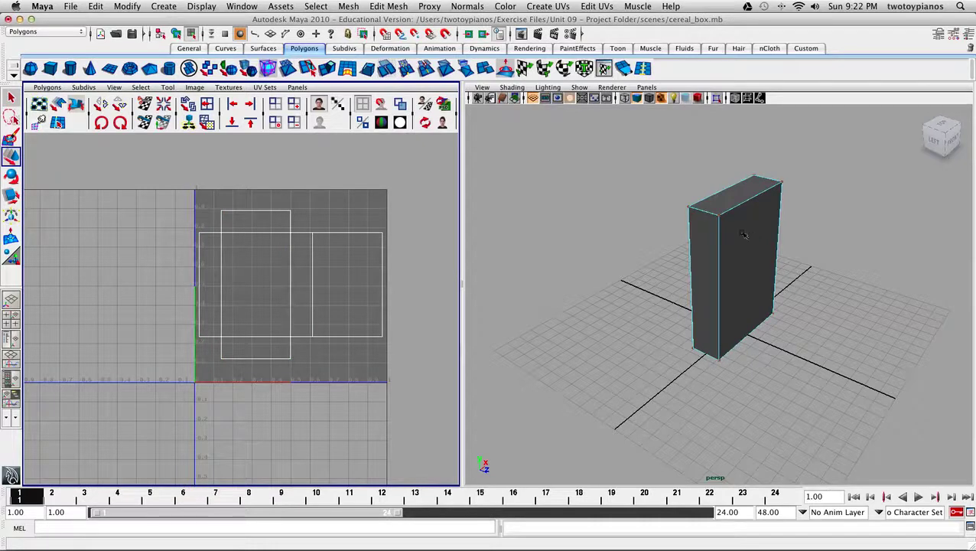
- Return the cereal box to Object Mode and select the whole box
right_click(708, 232)
right_drag(701, 240, 728, 221)
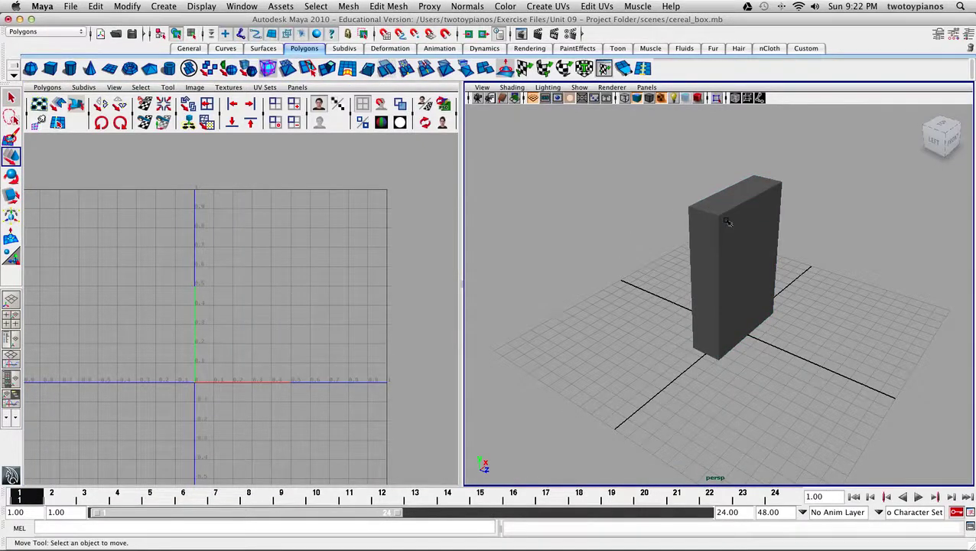
click(727, 221)
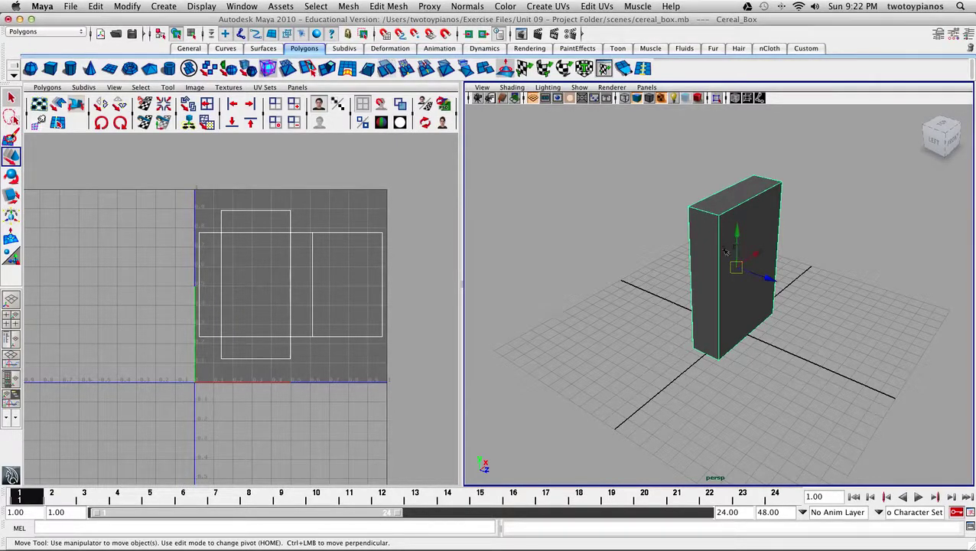
- Open the UV Snapshot options and set the image size to 2048 by 2048
click(48, 88)
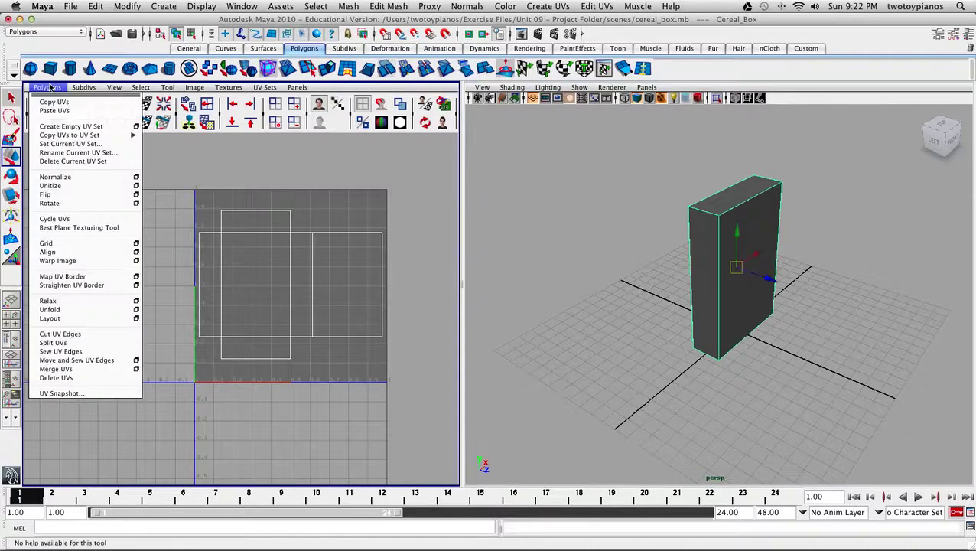
click(85, 393)
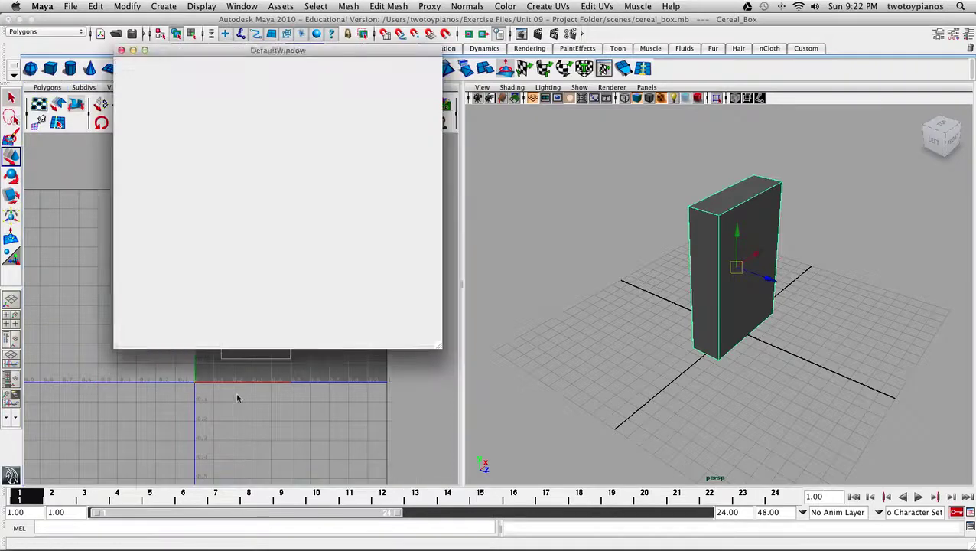
drag(234, 96, 170, 91)
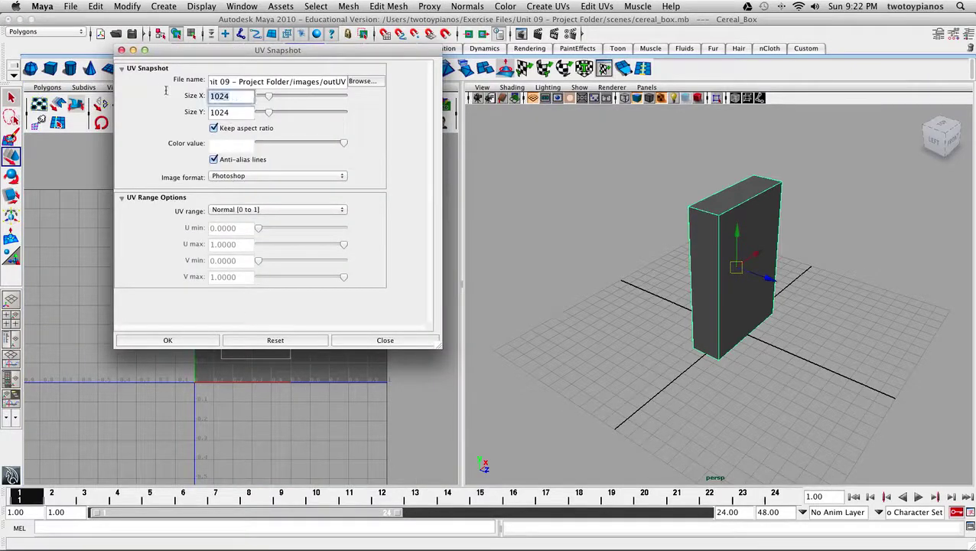
text(2048)
key(Tab)
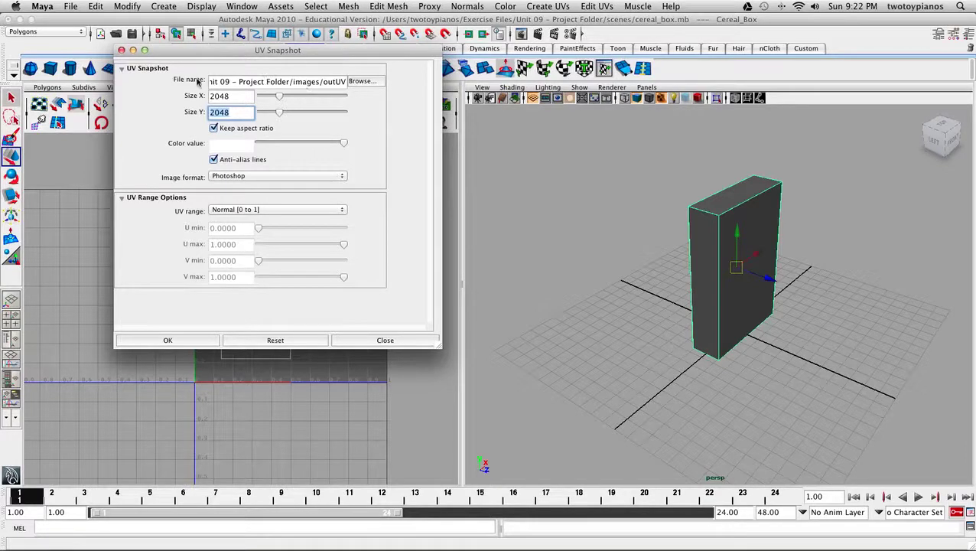
- Name the snapshot file Cereal-box-outUV in the project's images folder and export it
click(322, 81)
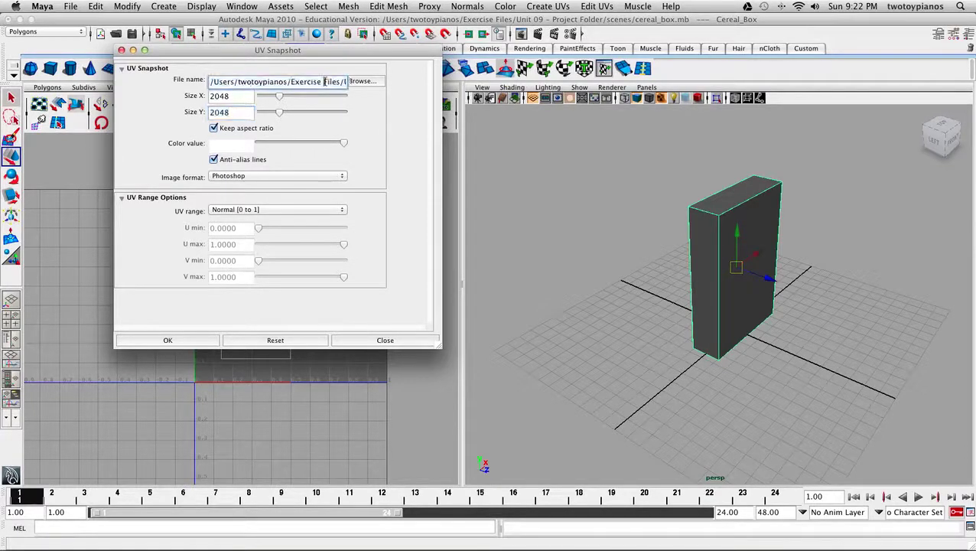
key(Right)
key(Right)
key(Right)
key(Right)
key(Right)
key(Right)
key(Right)
key(Right)
key(Right)
key(Right)
key(Right)
key(Right)
key(Right)
key(Right)
key(Right)
key(Right)
key(Right)
key(Right)
key(Right)
key(Right)
key(Right)
key(Right)
key(Right)
key(Right)
key(Right)
key(Right)
key(Right)
key(Right)
key(Right)
key(Right)
key(Right)
key(Right)
key(Right)
key(Right)
key(Right)
key(Right)
key(Right)
key(Right)
key(Left)
key(Left)
key(Left)
key(Left)
key(Left)
key(Left)
key(Left)
key(Left)
key(Left)
key(Left)
key(Left)
key(Left)
key(Left)
key(Left)
key(Left)
key(Left)
key(Left)
key(Left)
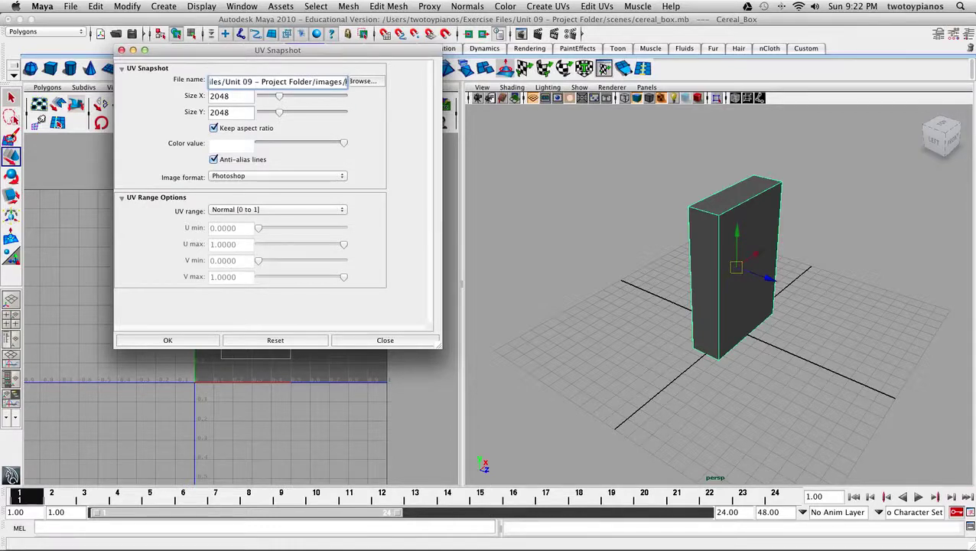
text(Cereal)
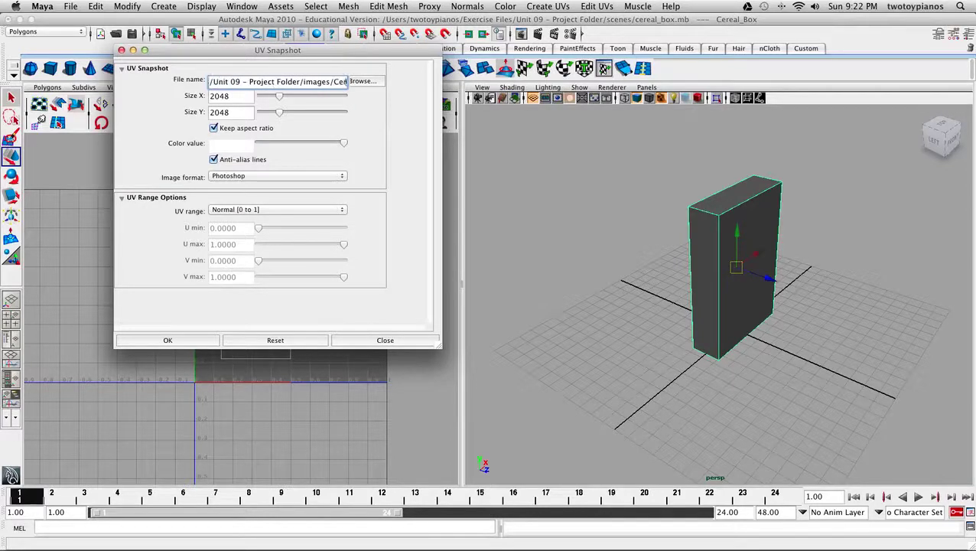
text(-)
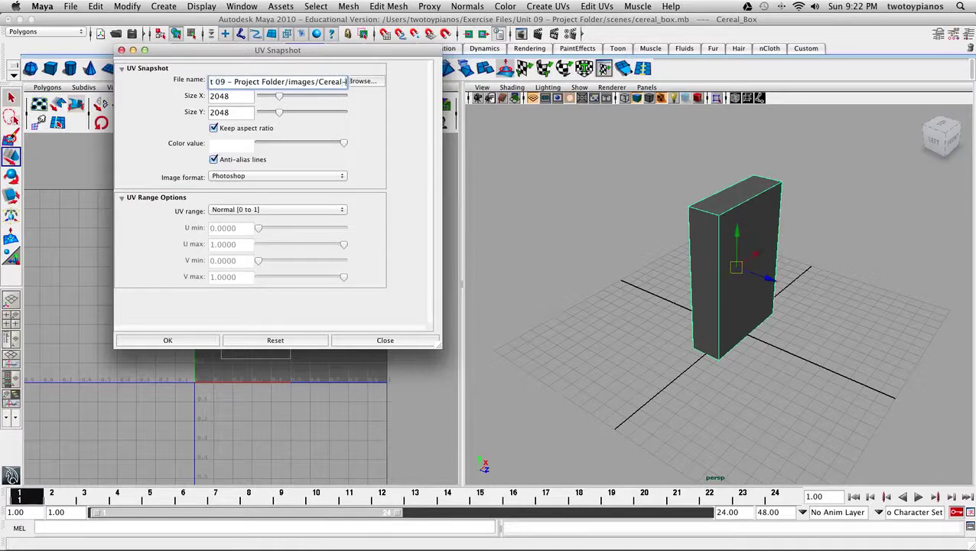
text(box-)
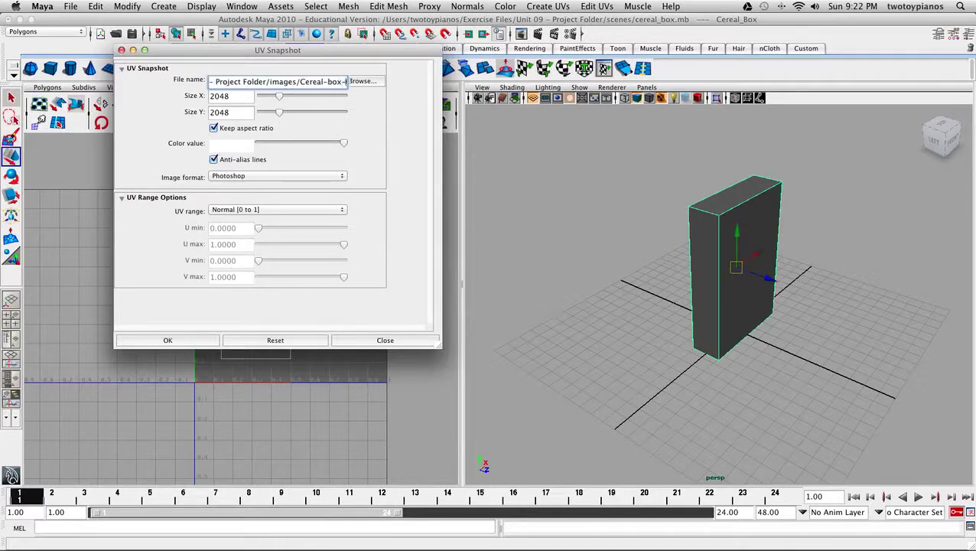
text(outUV)
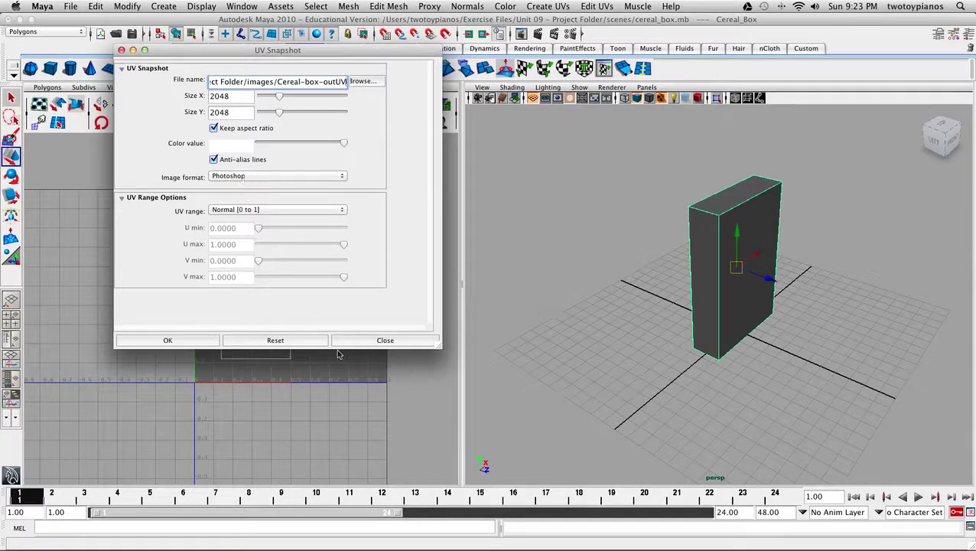
click(180, 341)
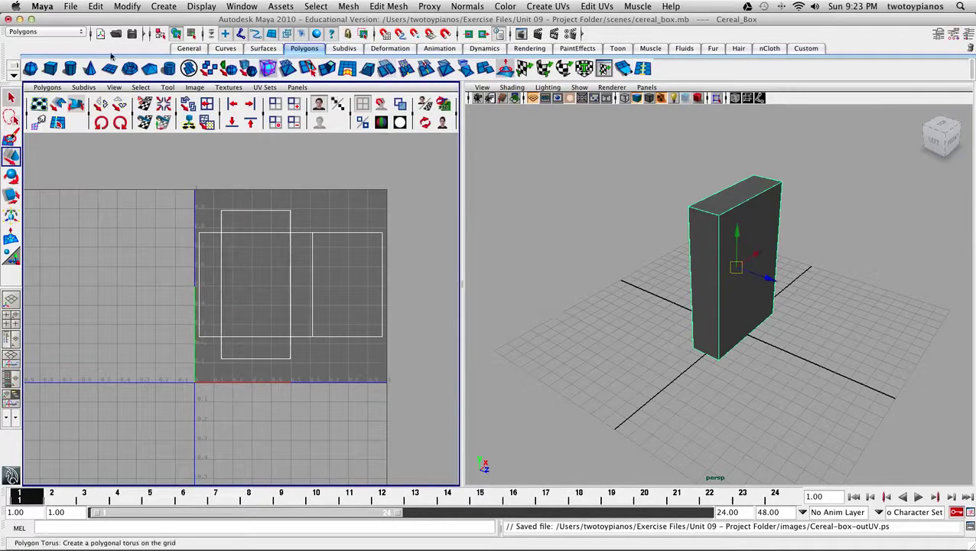
- Switch from Maya to Photoshop and close the open Die_outUV.ps document
click(42, 6)
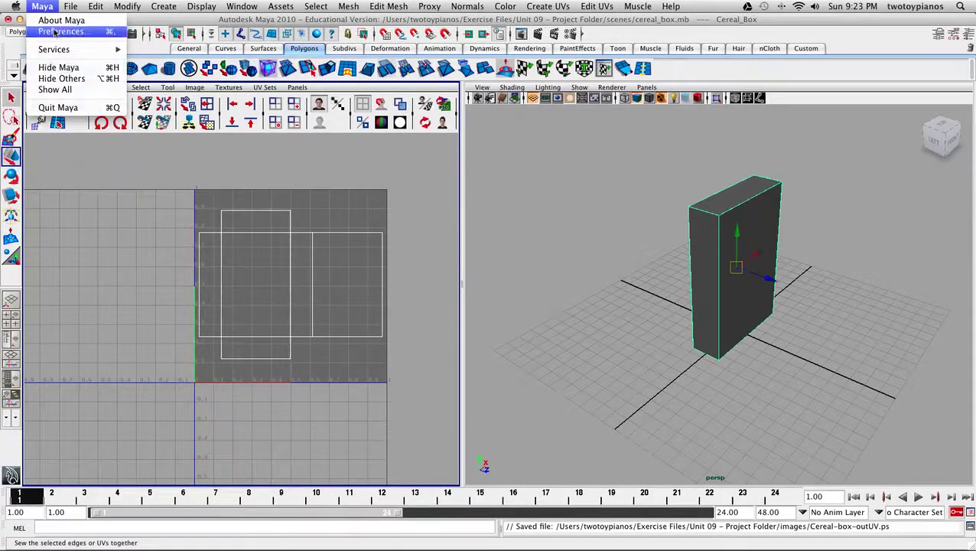
click(59, 70)
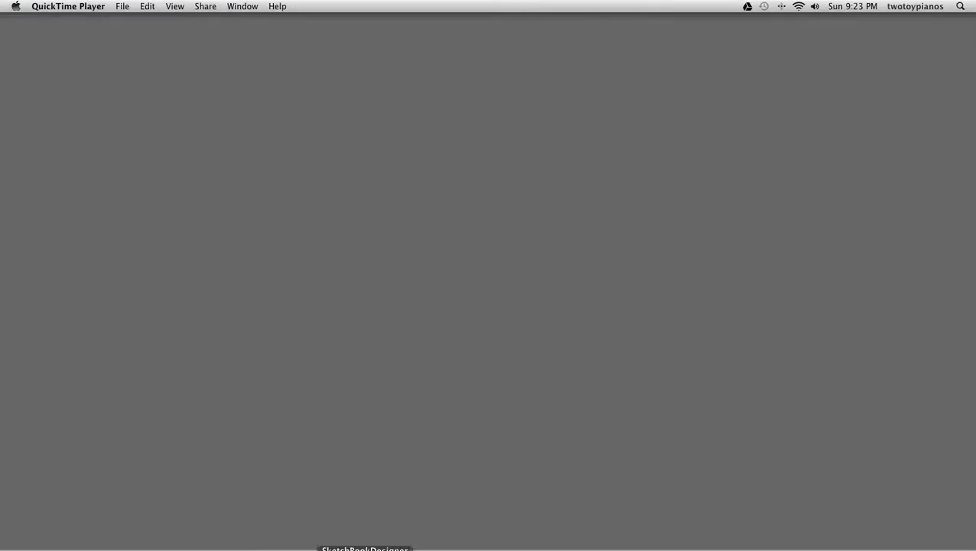
click(249, 548)
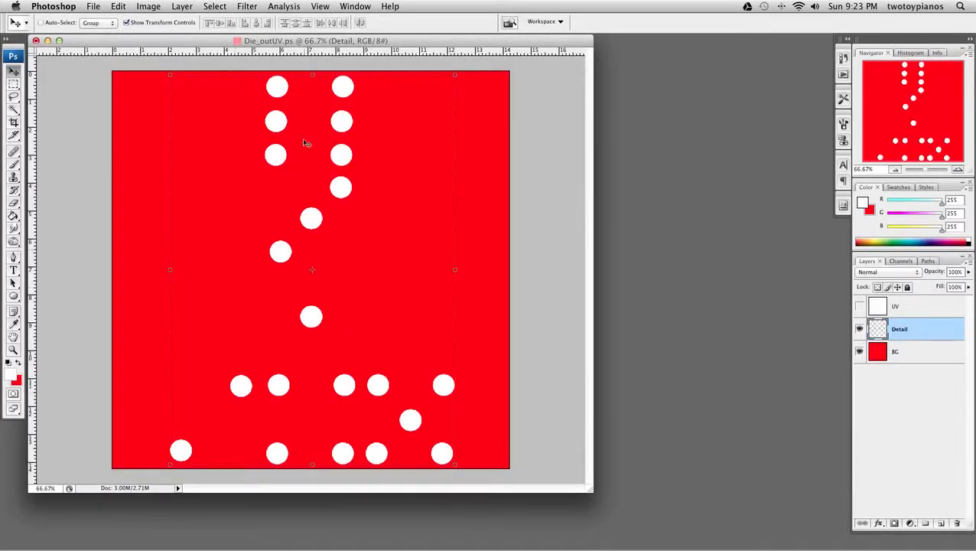
click(36, 41)
click(517, 164)
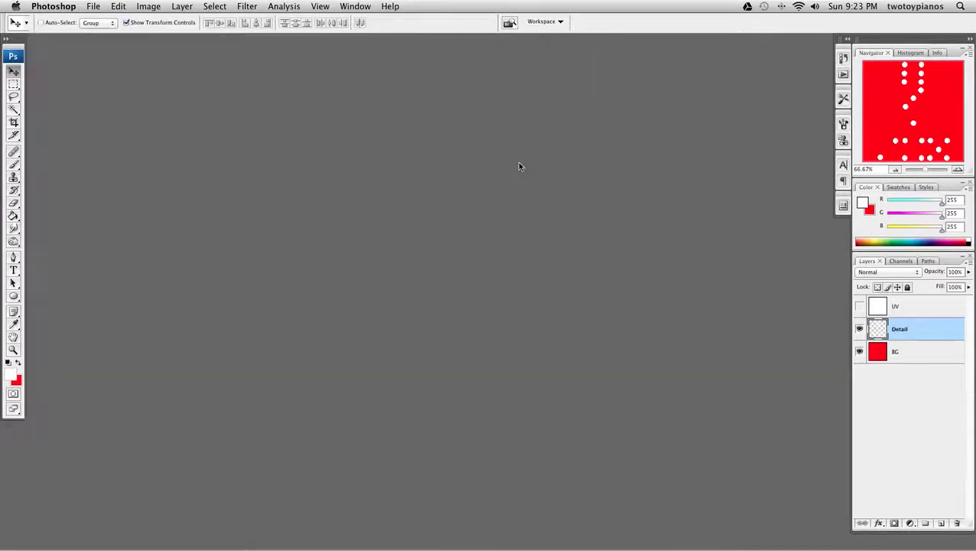
- Open Cereal-box-outUV.ps from the images folder of Unit 09 - Project Folder in Exercise Files
click(93, 6)
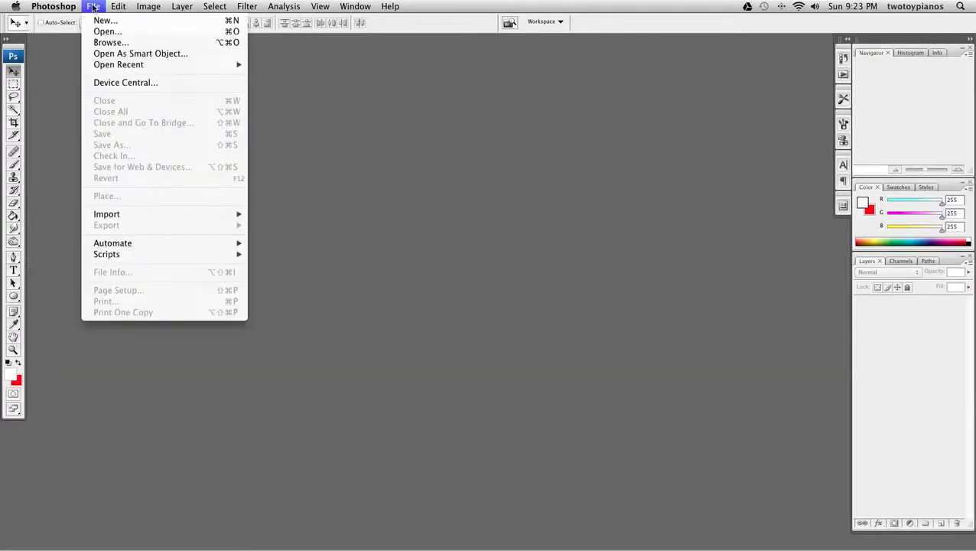
click(150, 35)
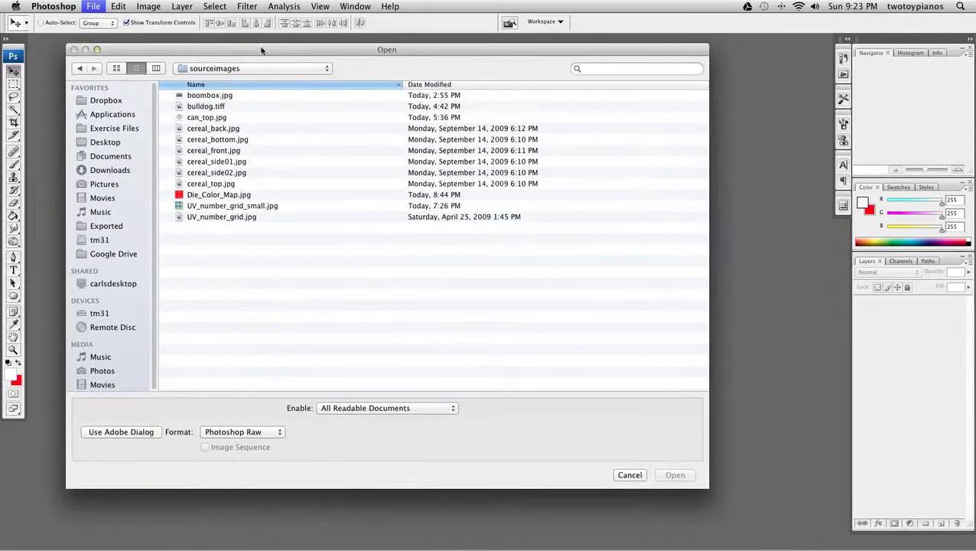
click(227, 70)
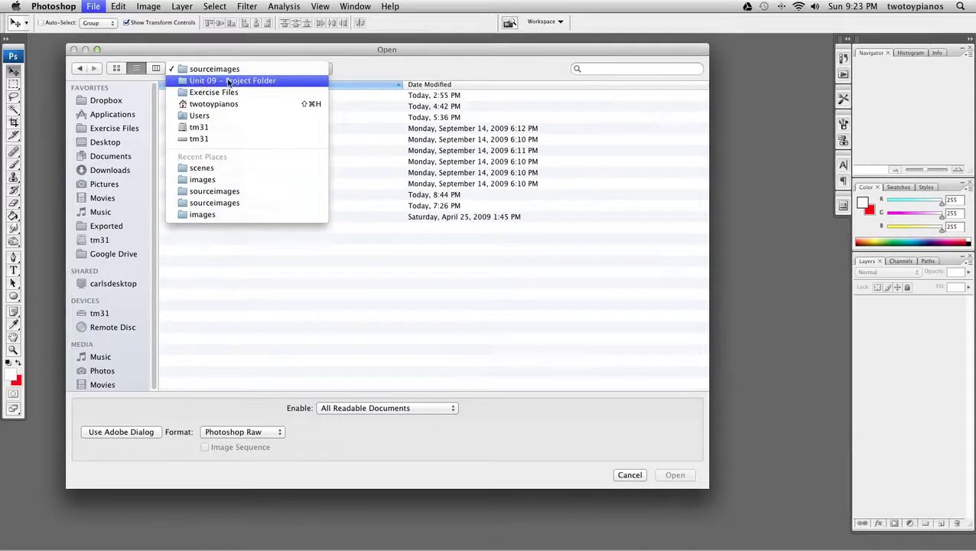
click(228, 81)
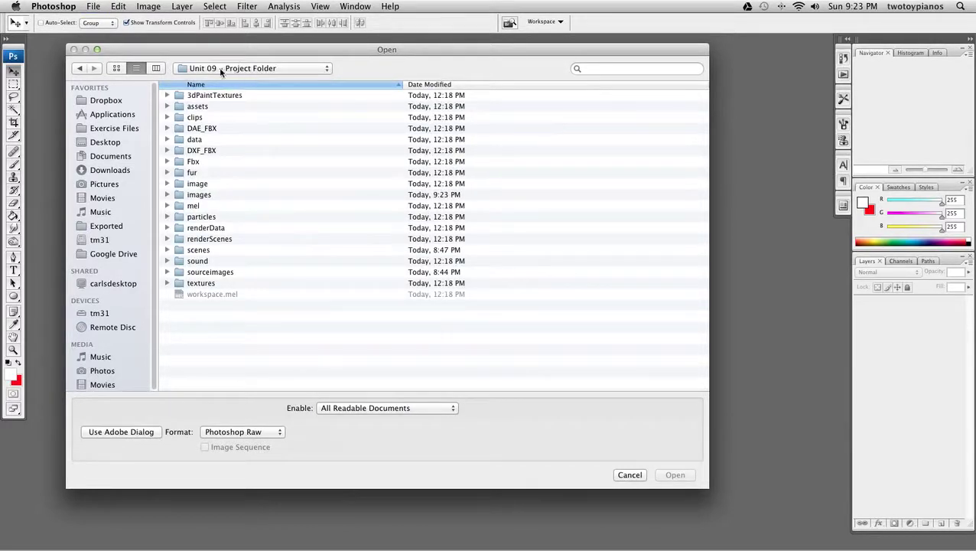
click(106, 130)
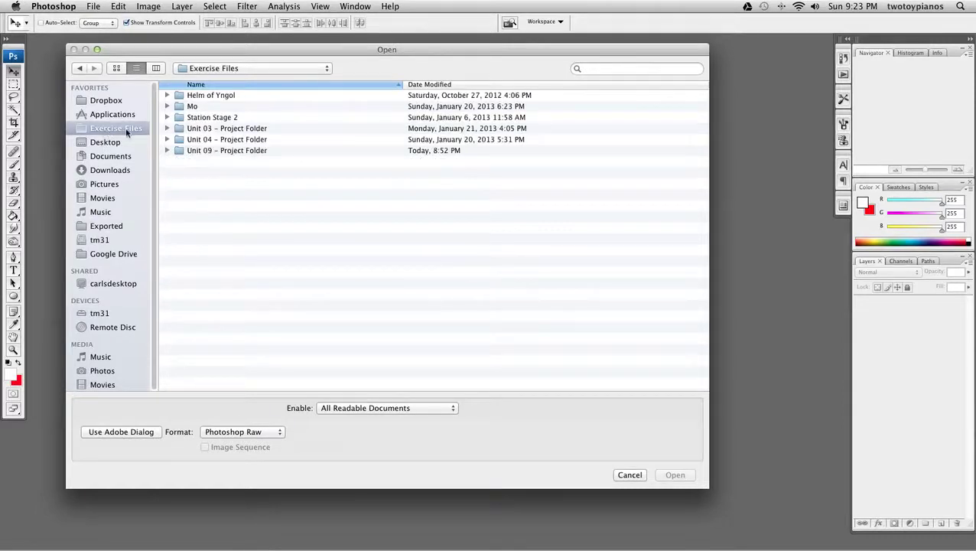
double_click(226, 154)
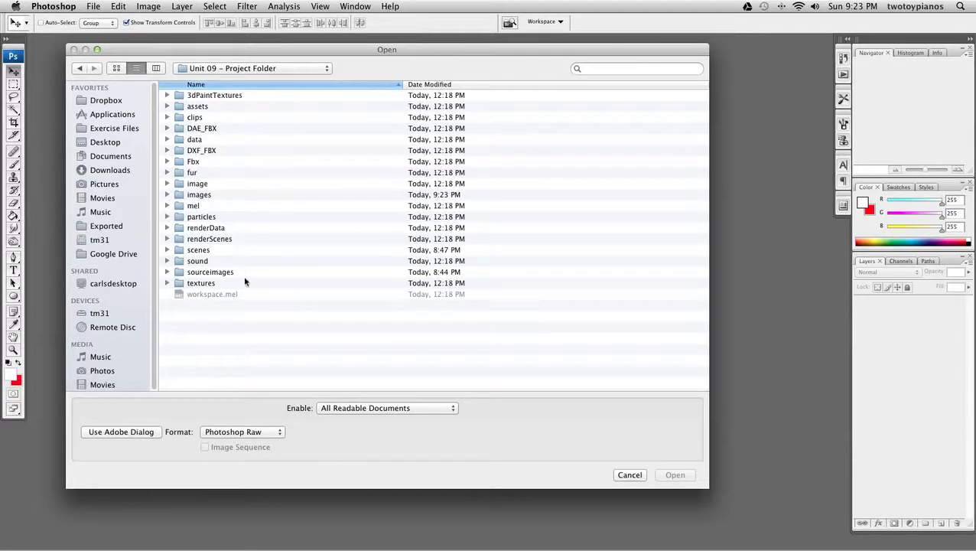
double_click(198, 194)
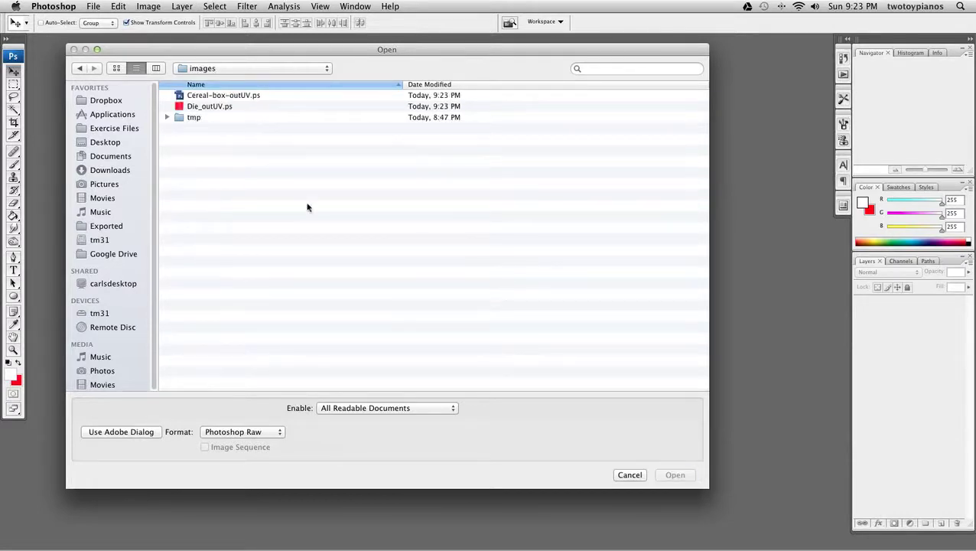
click(224, 96)
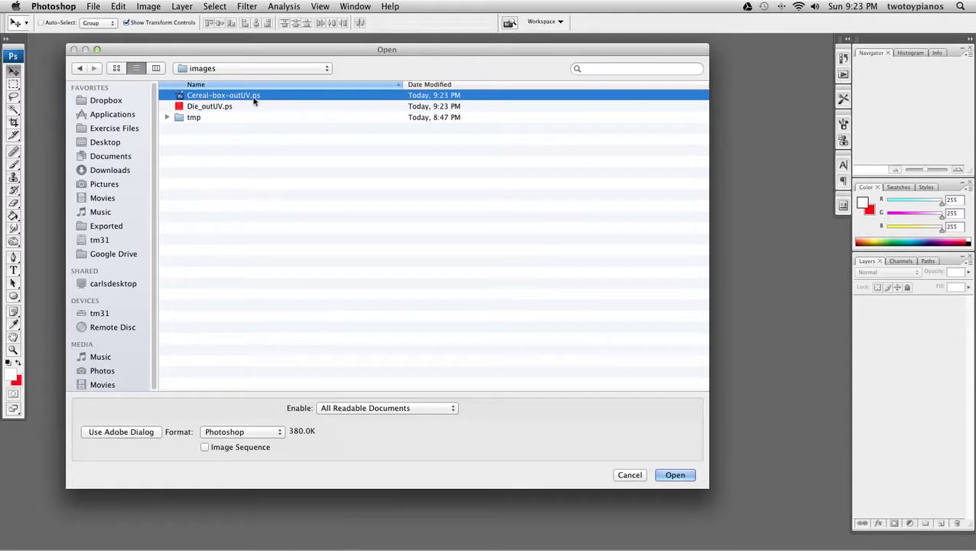
click(675, 474)
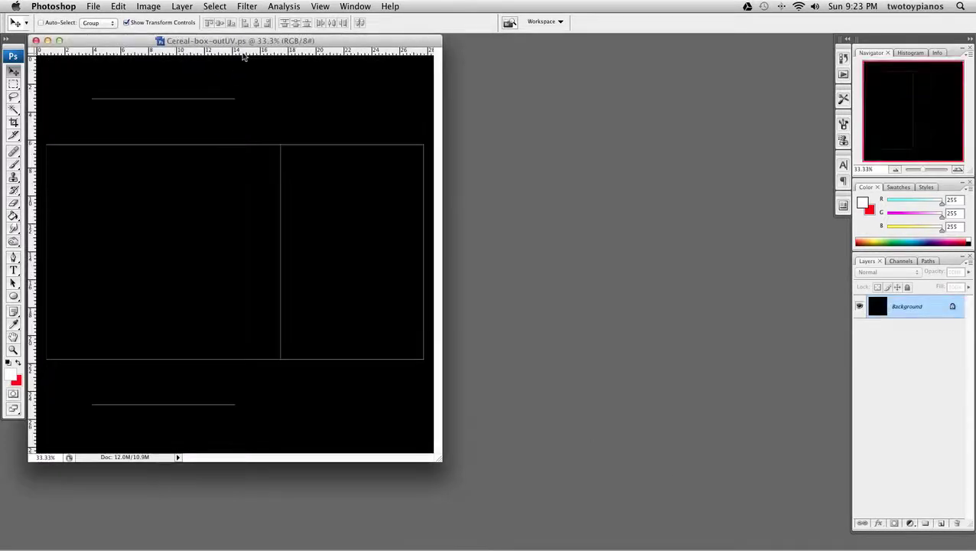
- Convert the locked Background into a regular layer named UVs
drag(247, 40, 329, 49)
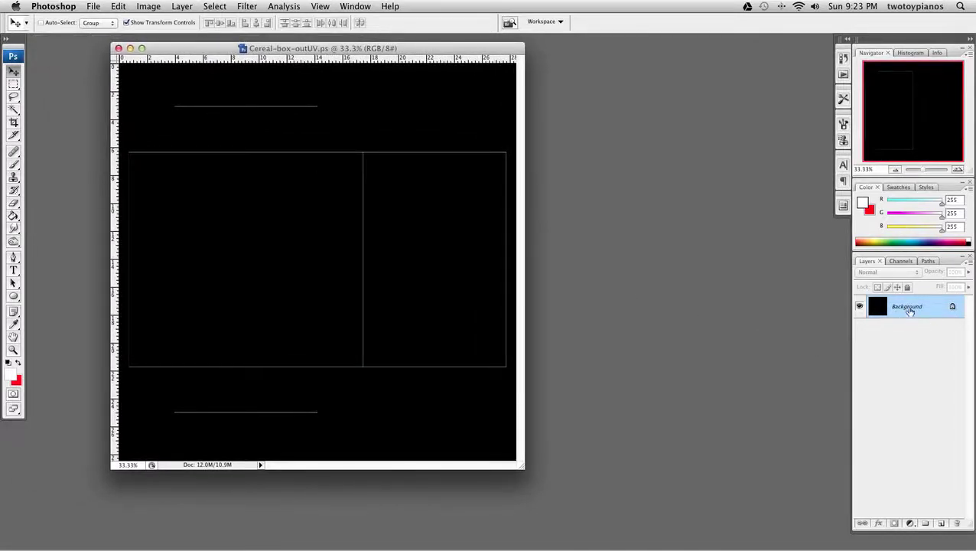
double_click(909, 307)
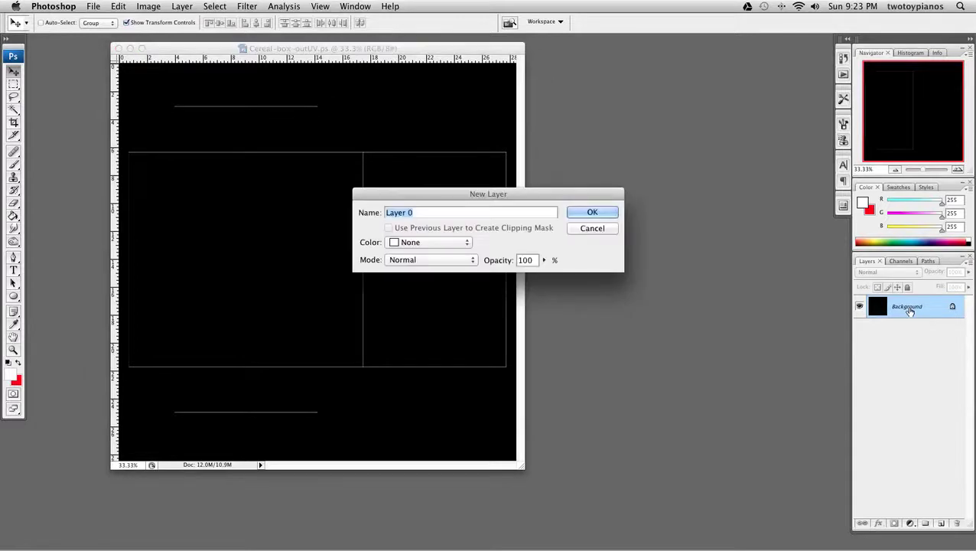
text(UVs)
click(575, 213)
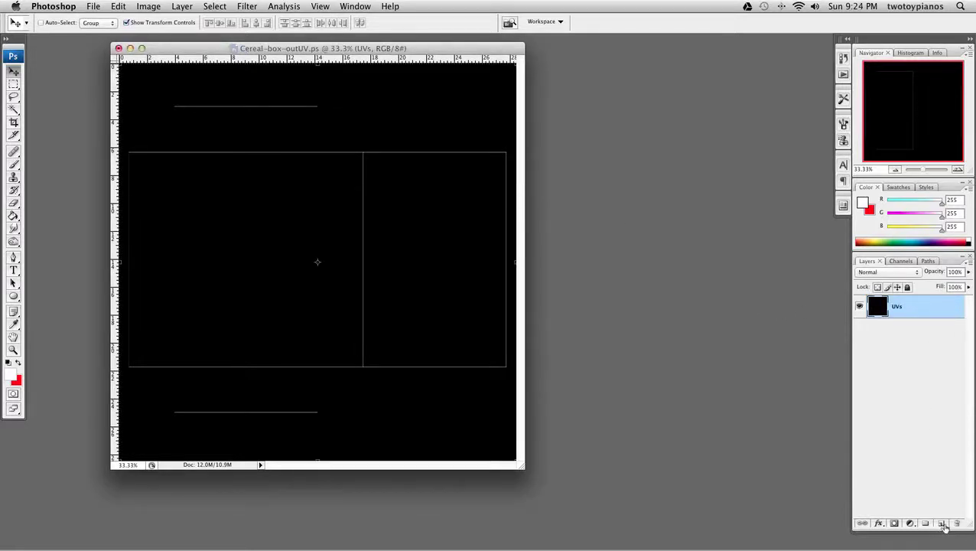
- Add a new layer named BG and place it below the UVs layer
click(942, 524)
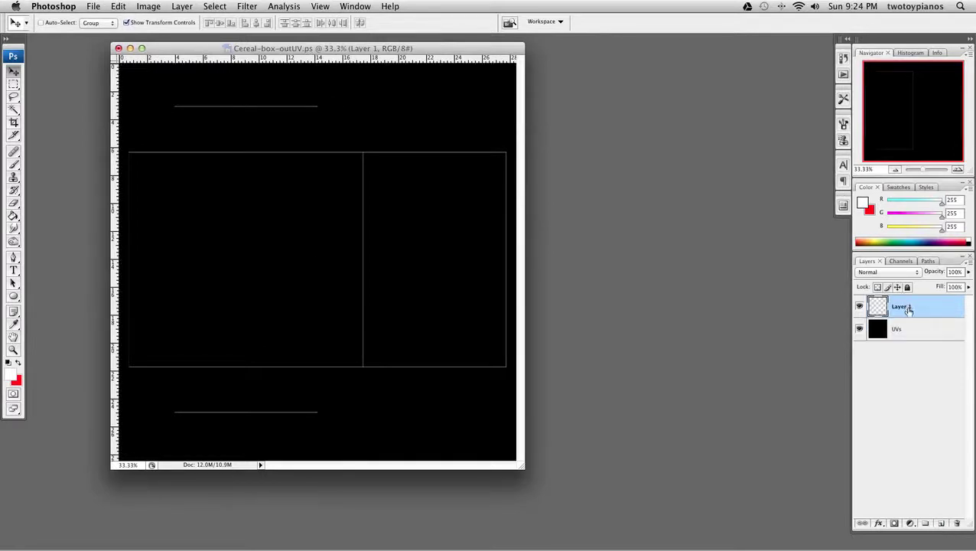
double_click(908, 307)
text(BG)
key(Return)
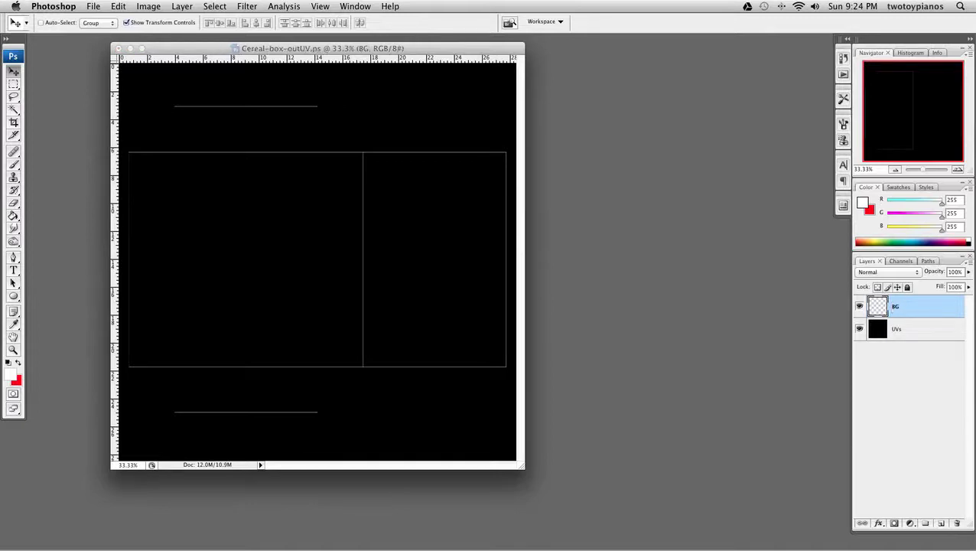
drag(920, 310, 922, 345)
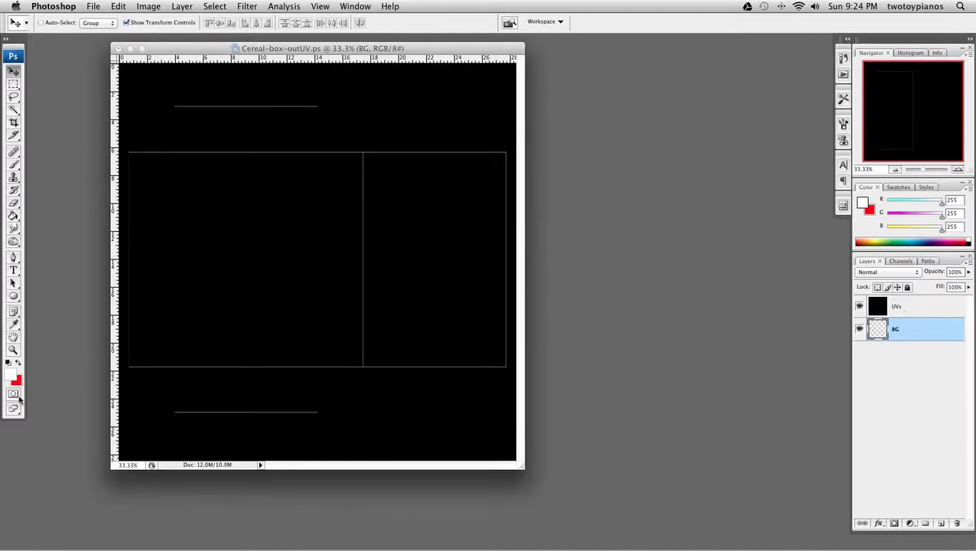
- Set the foreground color to medium gray 999999 and fill the BG layer with it using the Paint Bucket
click(10, 369)
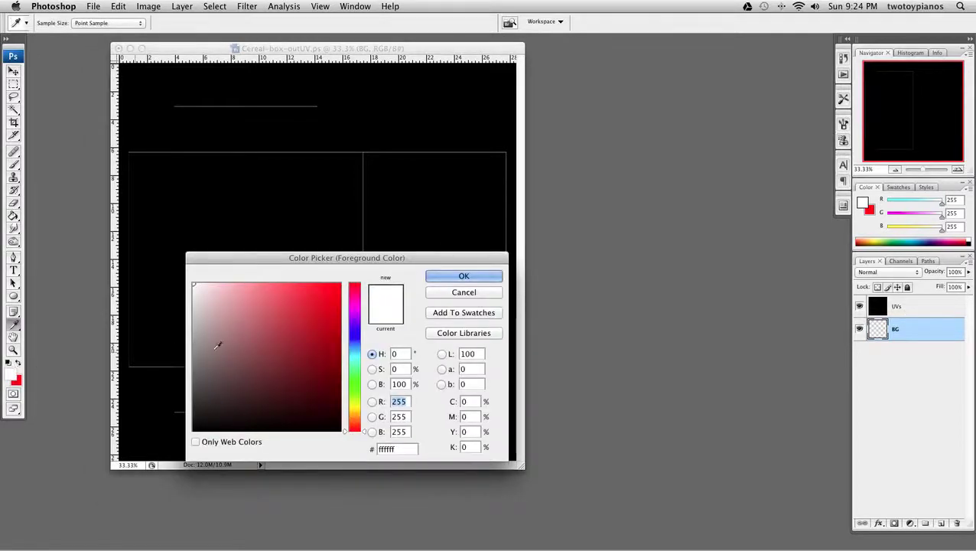
drag(211, 342, 143, 342)
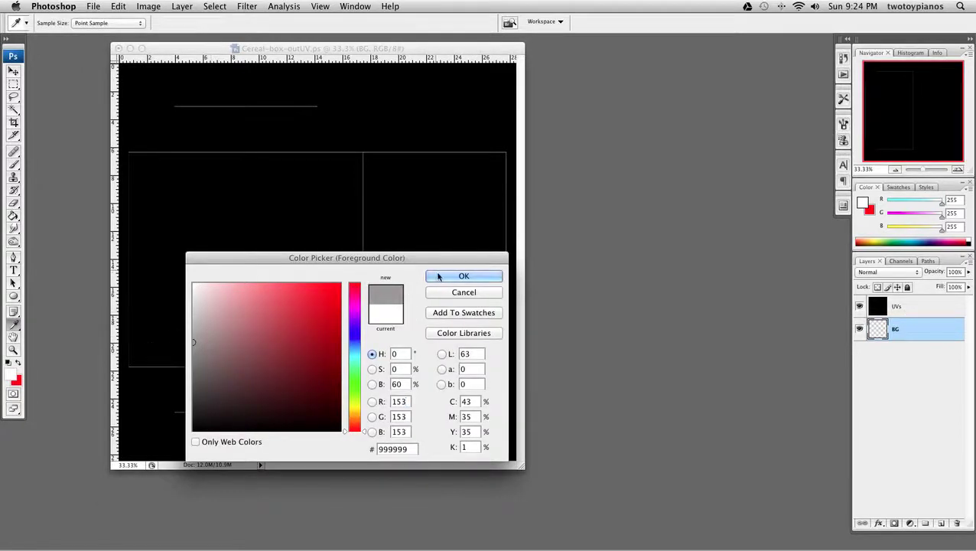
click(464, 275)
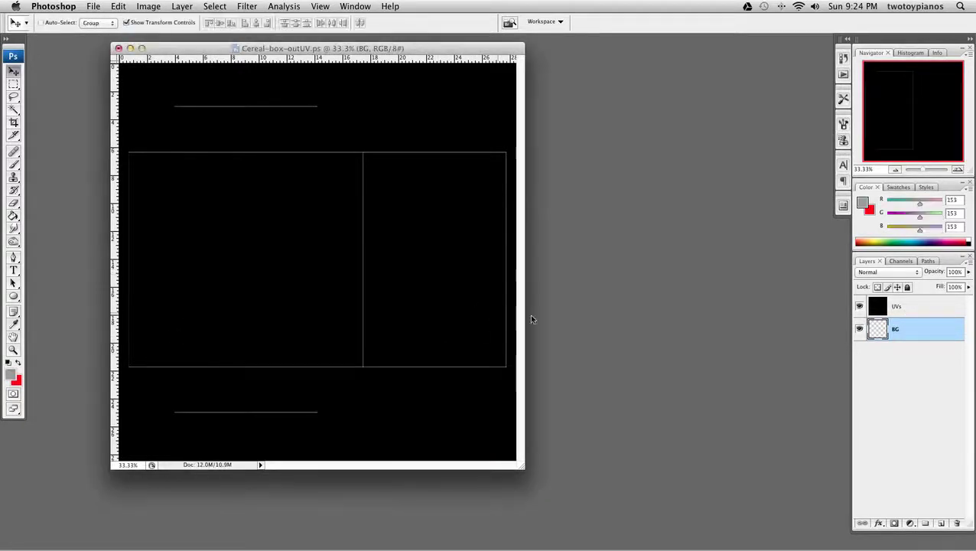
click(14, 216)
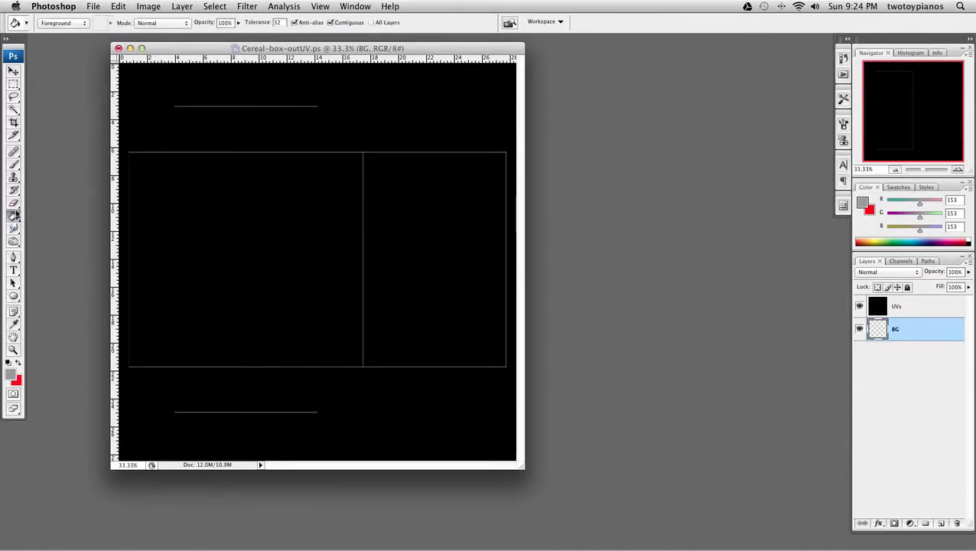
click(394, 256)
- Invert the colors of the UVs layer and set its blend mode to Multiply
click(918, 310)
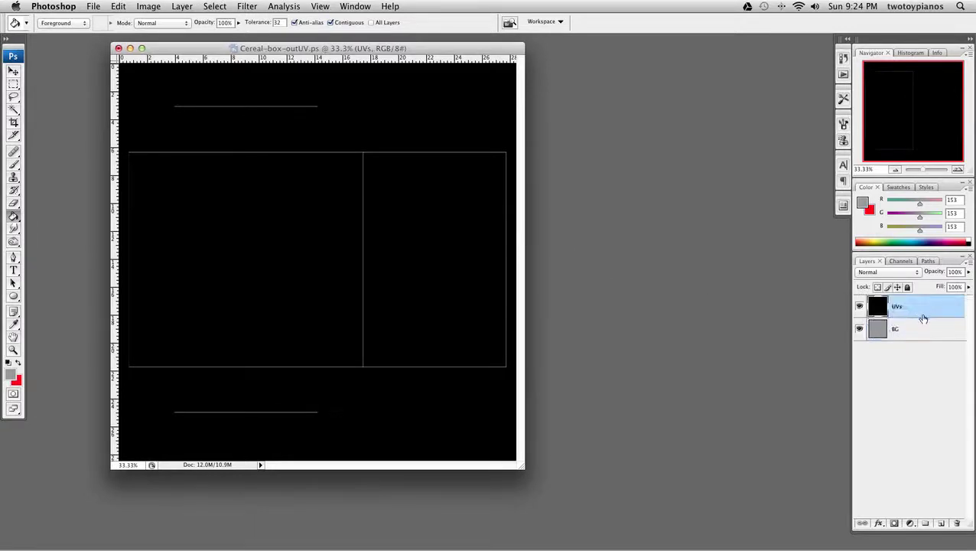
click(151, 9)
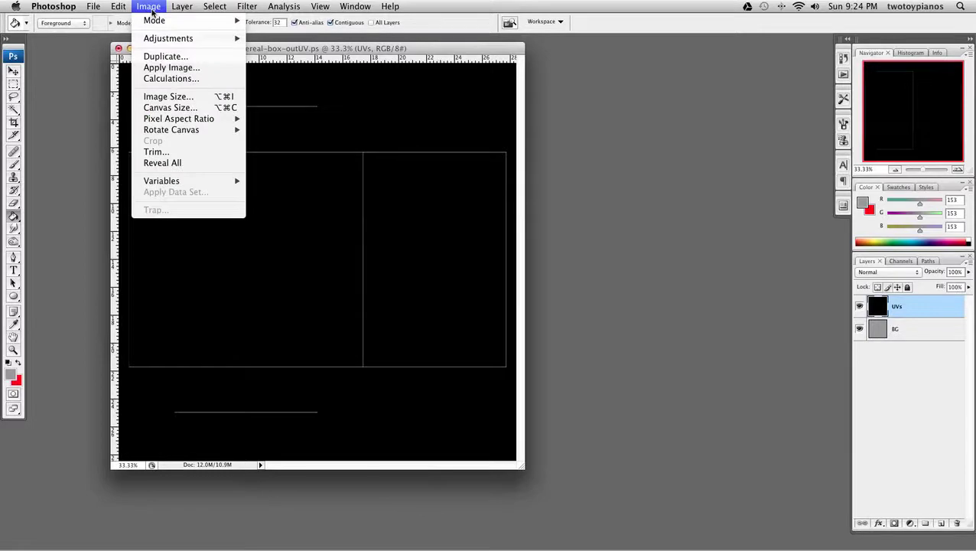
mouse_move(159, 42)
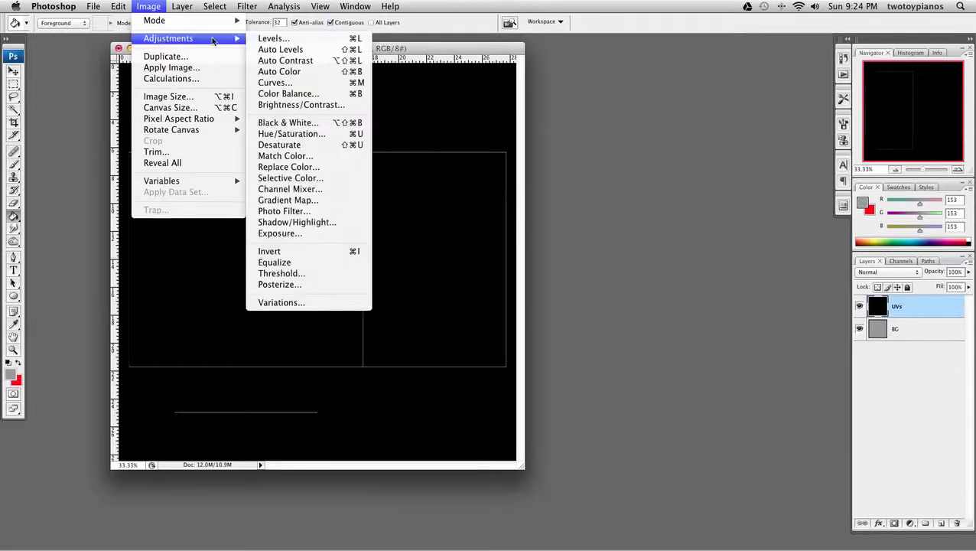
click(325, 251)
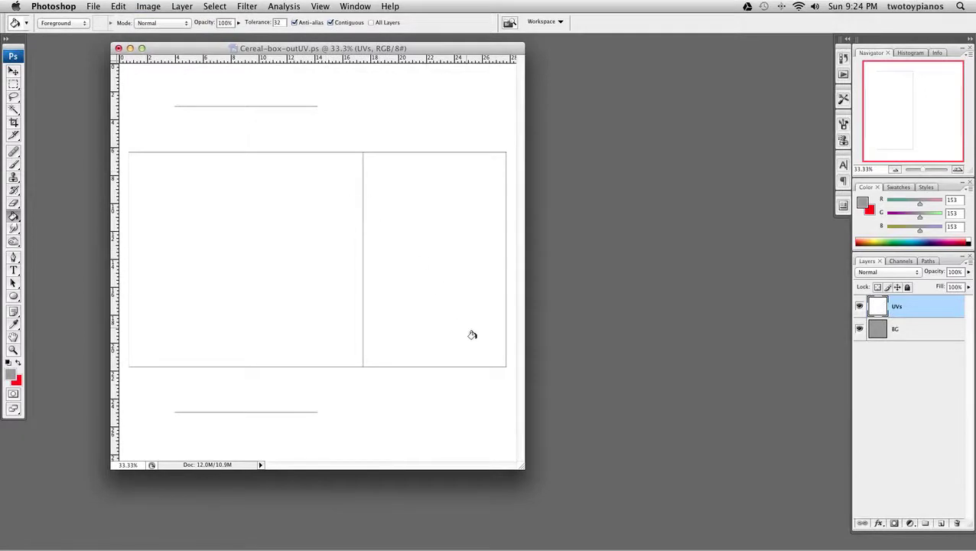
click(895, 275)
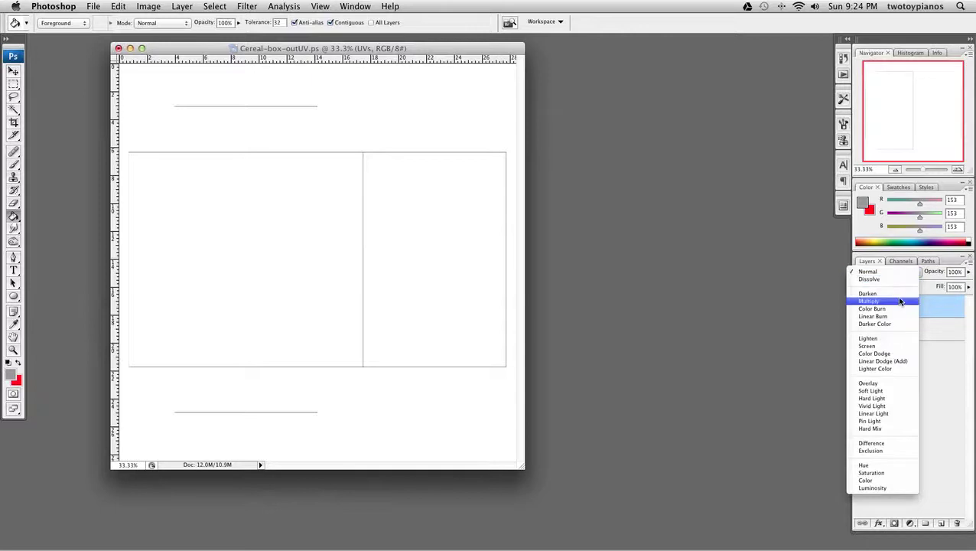
click(900, 301)
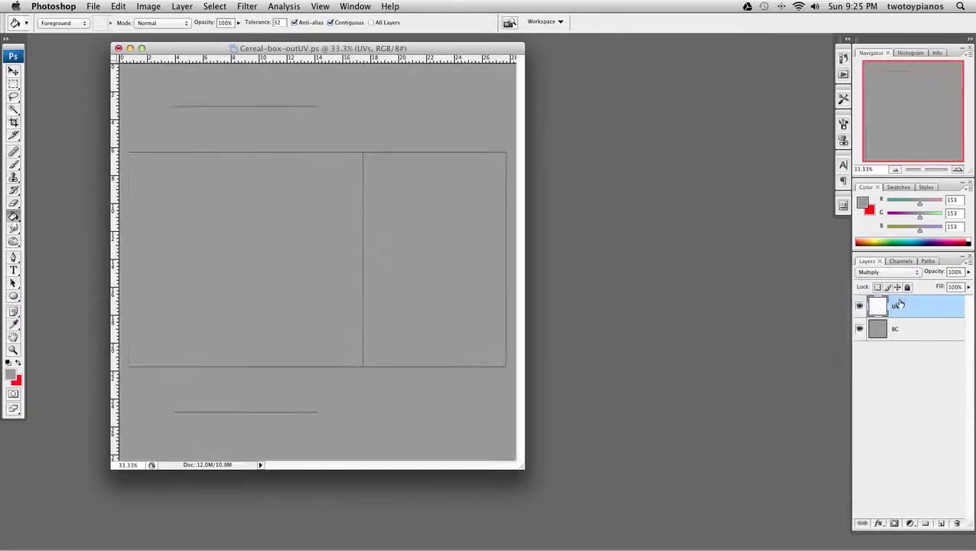
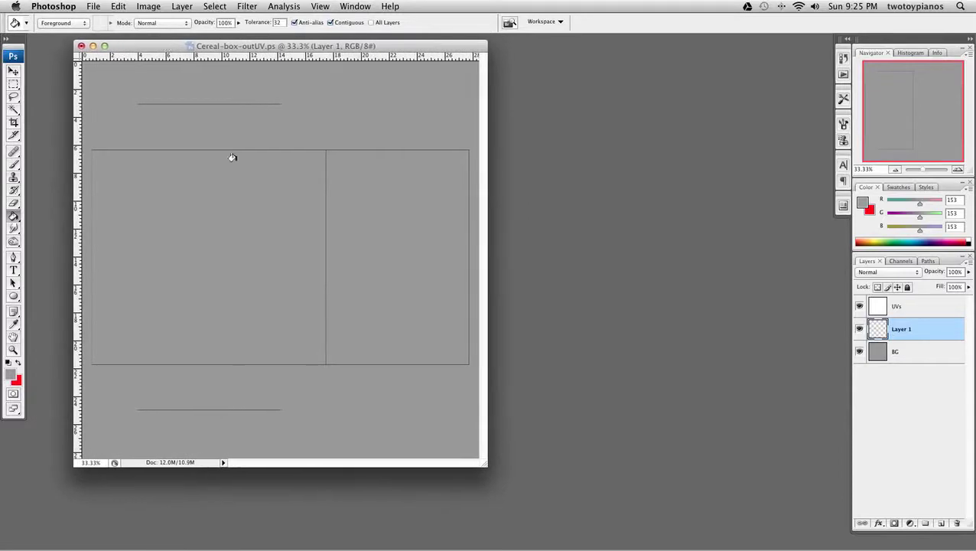
- Open cereal_front.jpg from the sourceimages folder of Unit 09 - Project Folder and place its window beside the UV document
drag(483, 463, 579, 506)
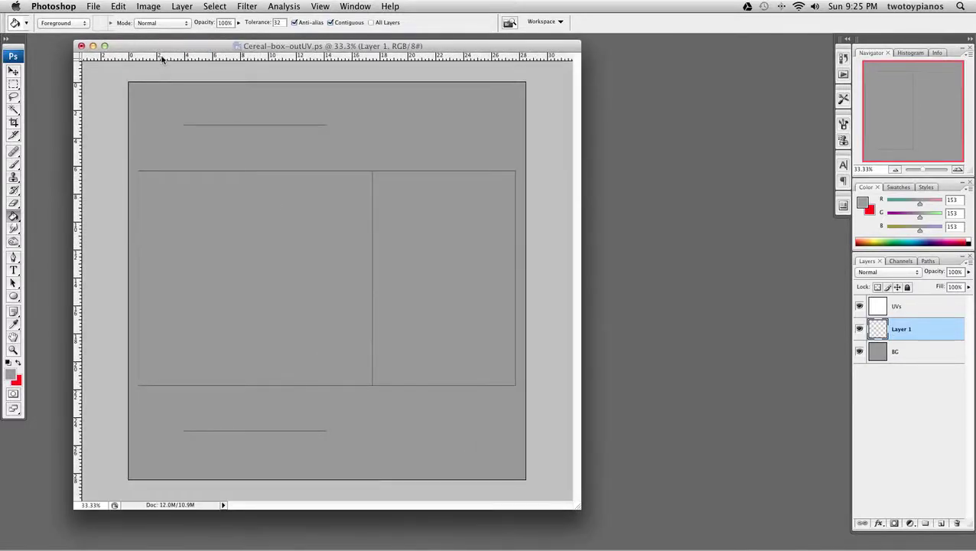
click(96, 6)
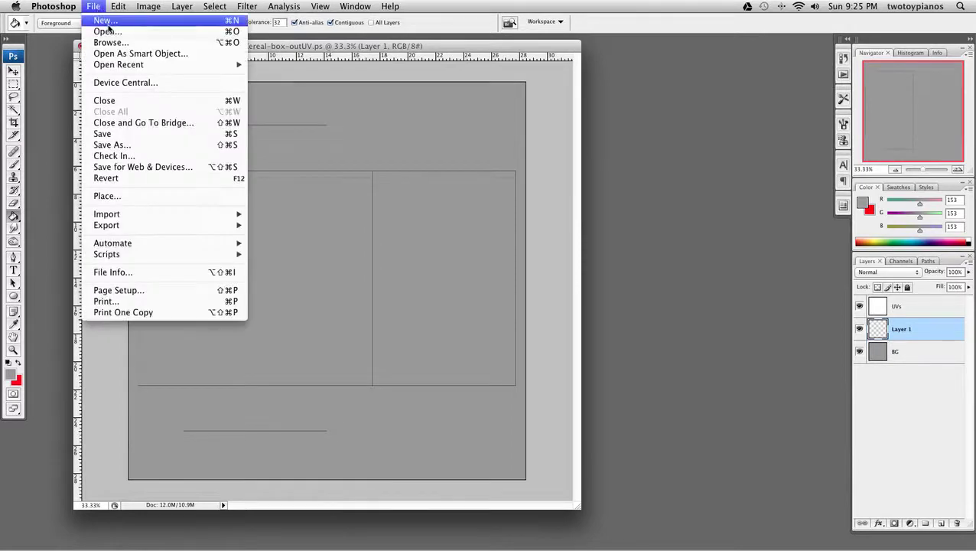
click(111, 31)
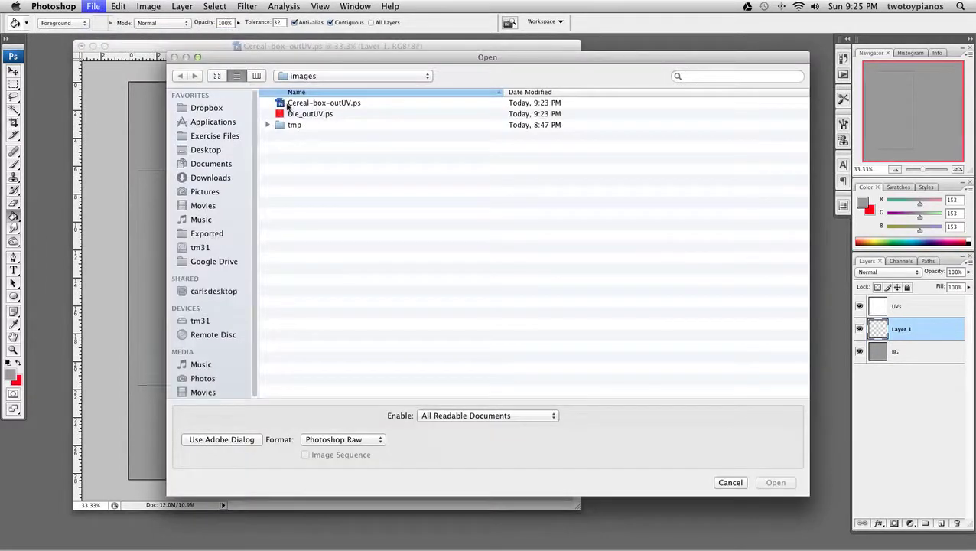
click(305, 76)
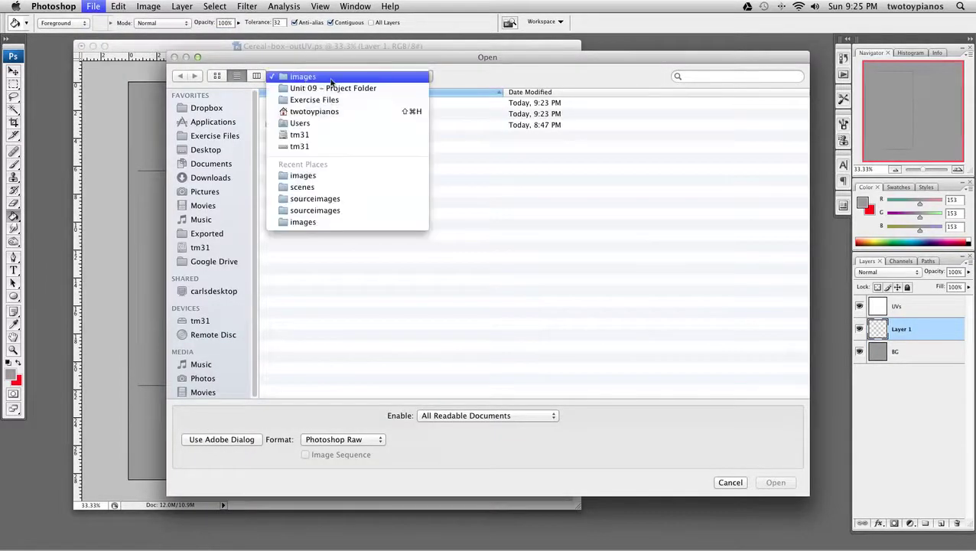
click(363, 89)
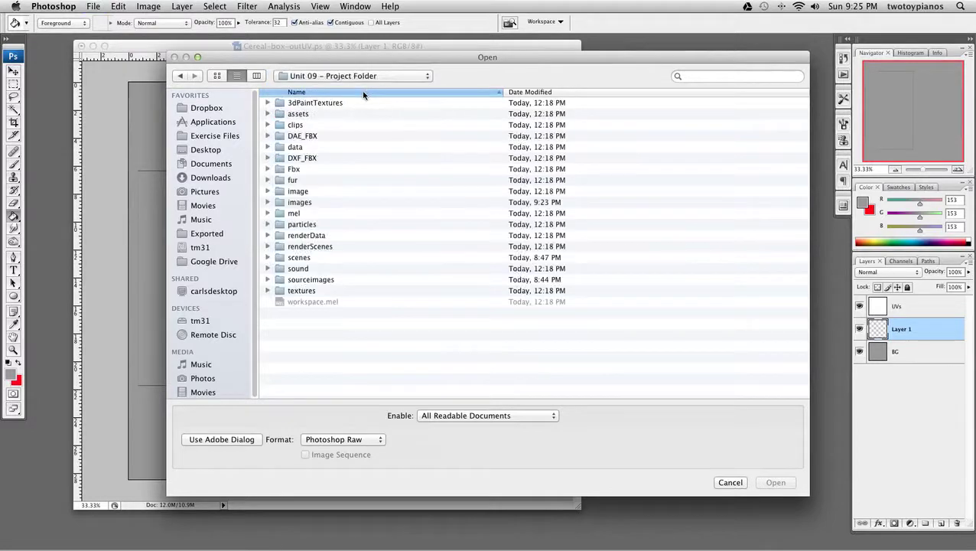
double_click(309, 280)
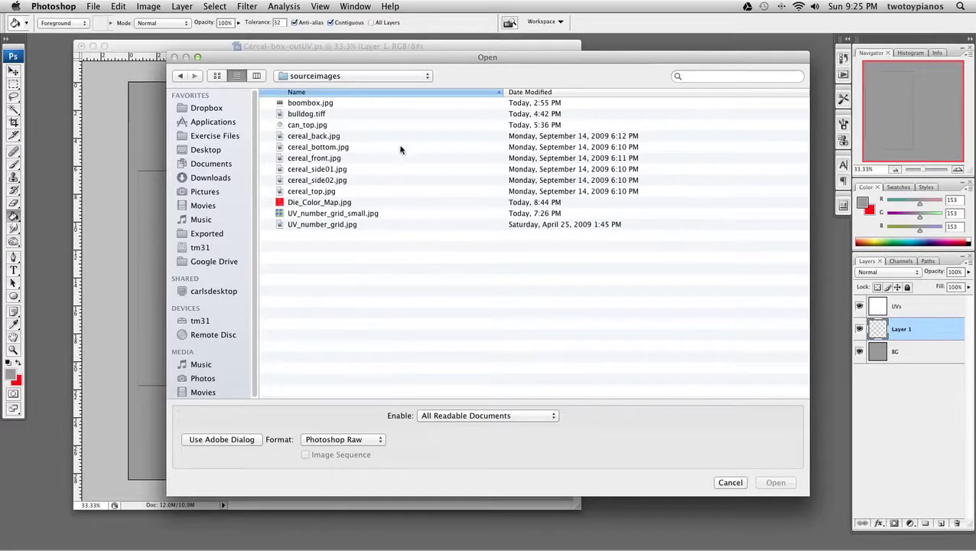
click(323, 157)
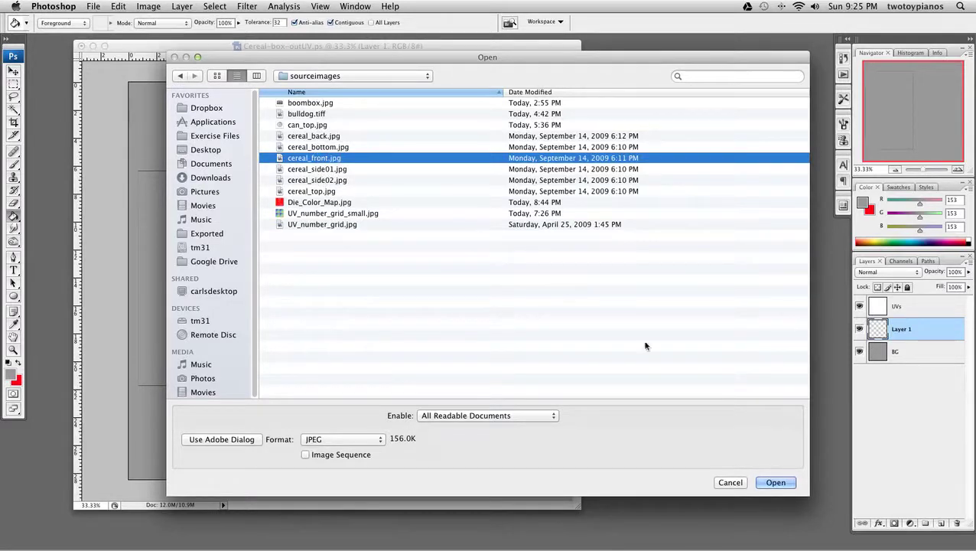
click(778, 482)
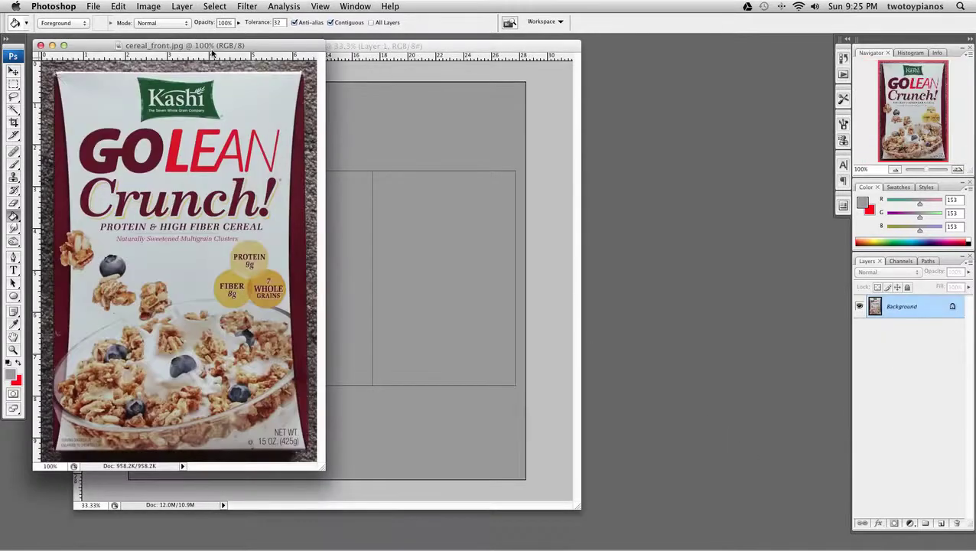
drag(212, 52, 578, 56)
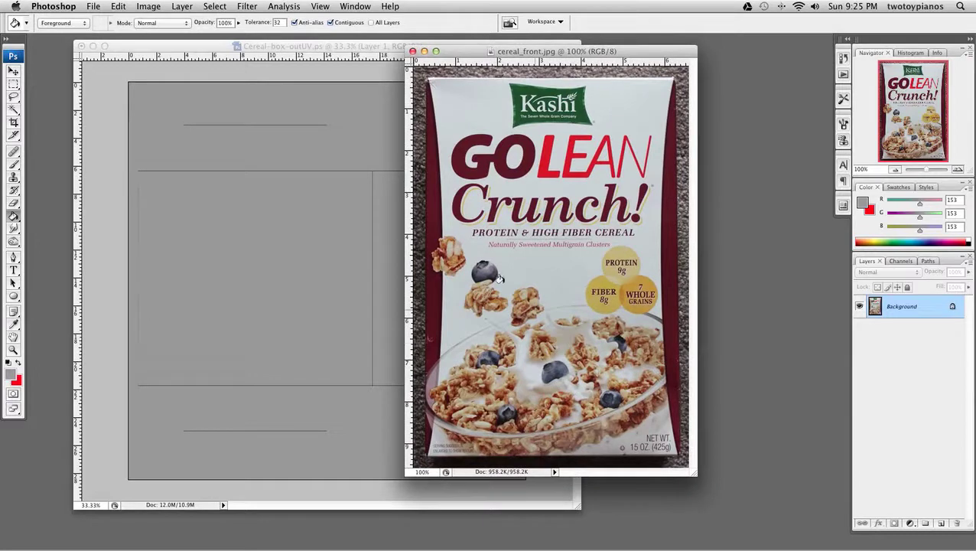
- Crop cereal_front.jpg to a rectangular marquee selection fitted tightly around the box front, and clear the selection
click(15, 85)
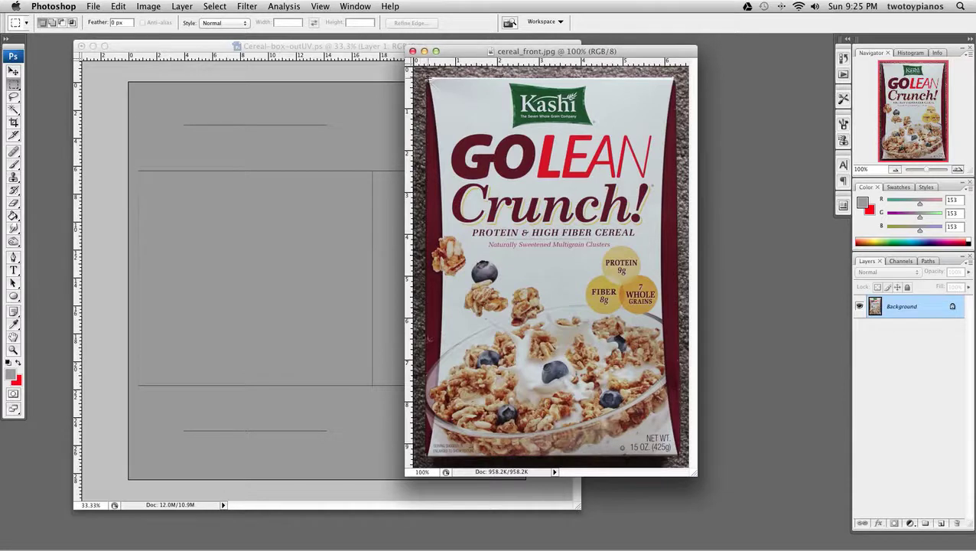
drag(430, 79, 675, 452)
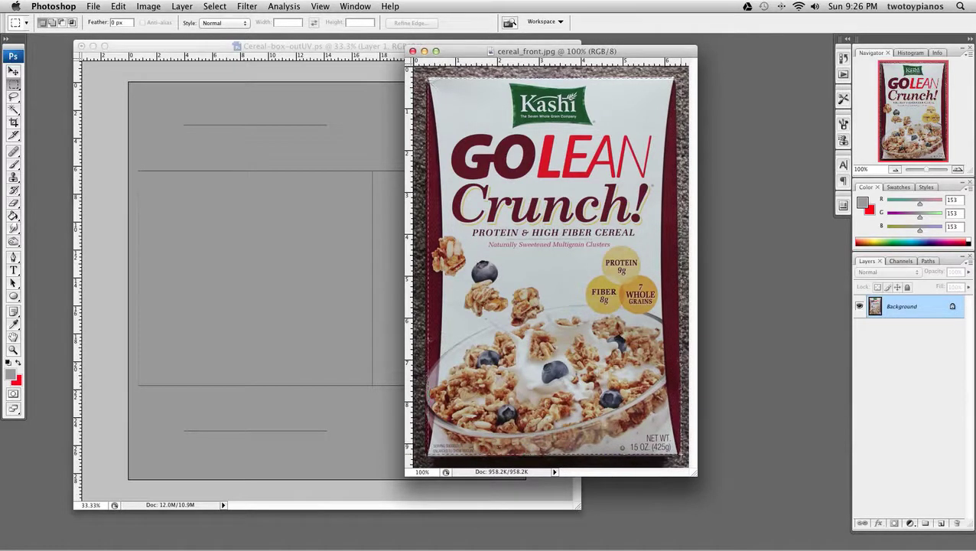
drag(679, 452, 678, 454)
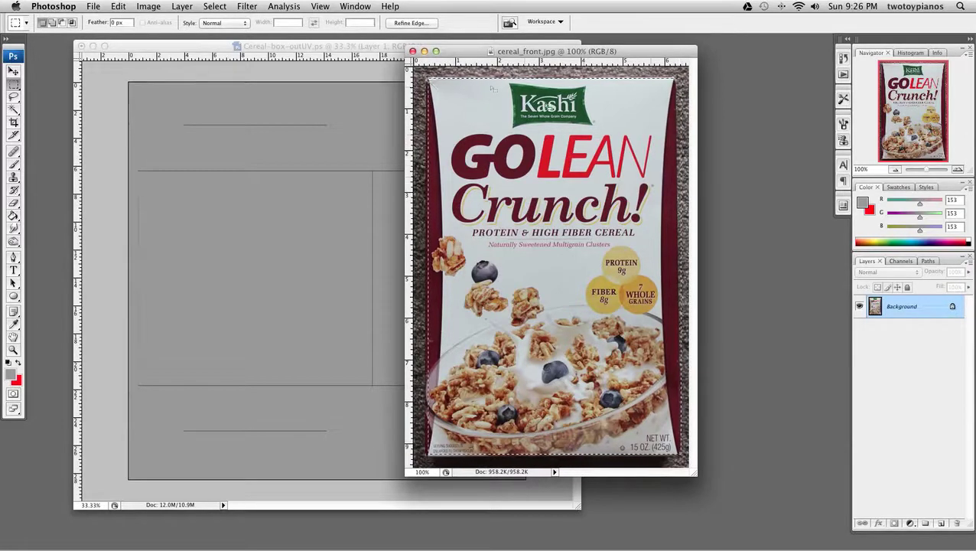
click(429, 77)
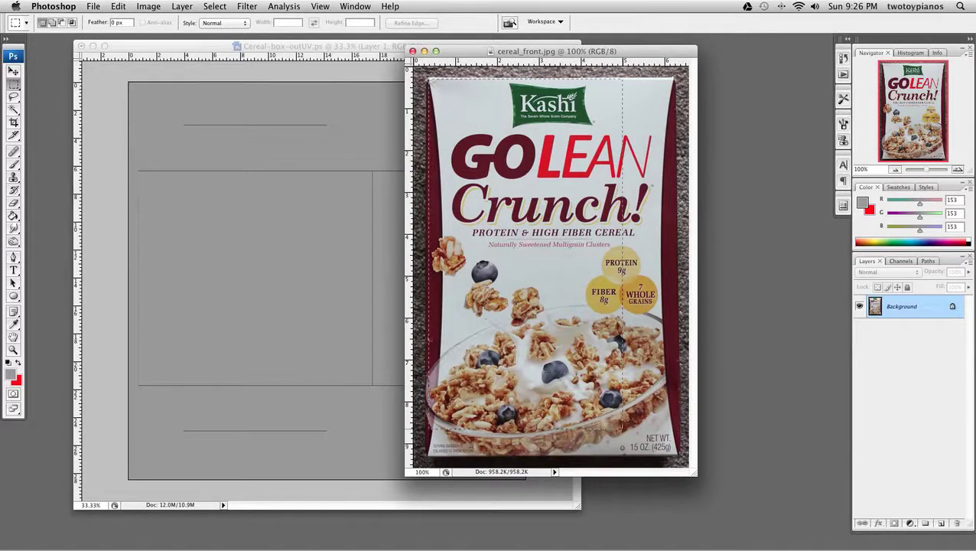
drag(656, 445, 672, 450)
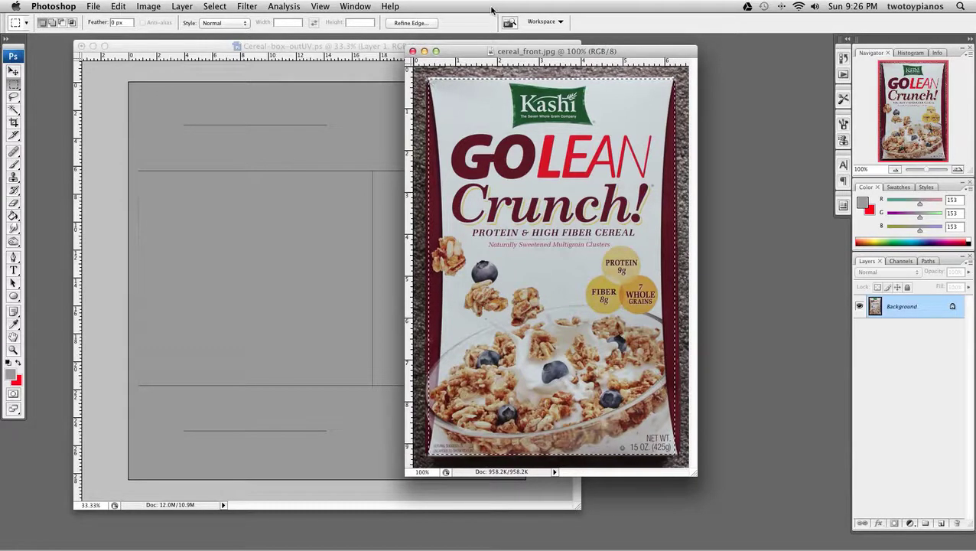
click(148, 6)
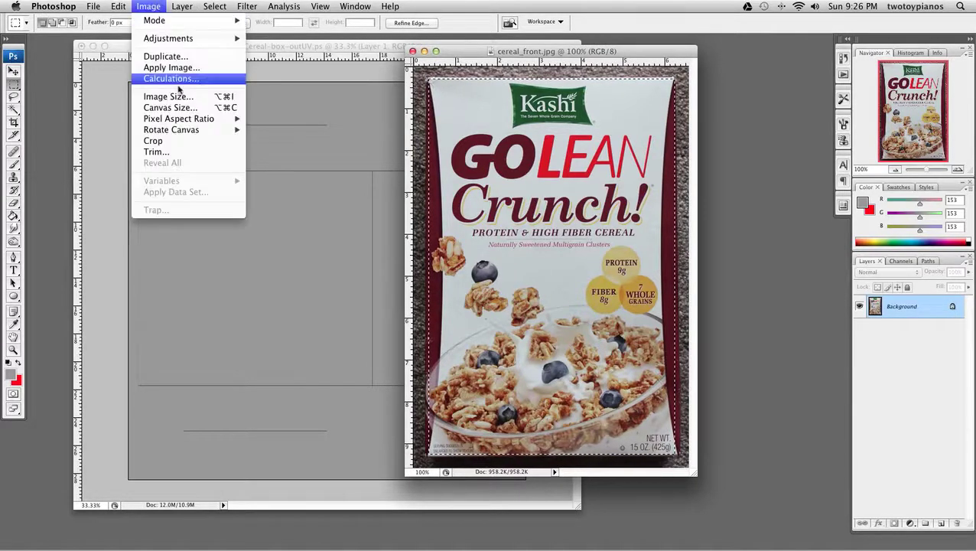
click(194, 143)
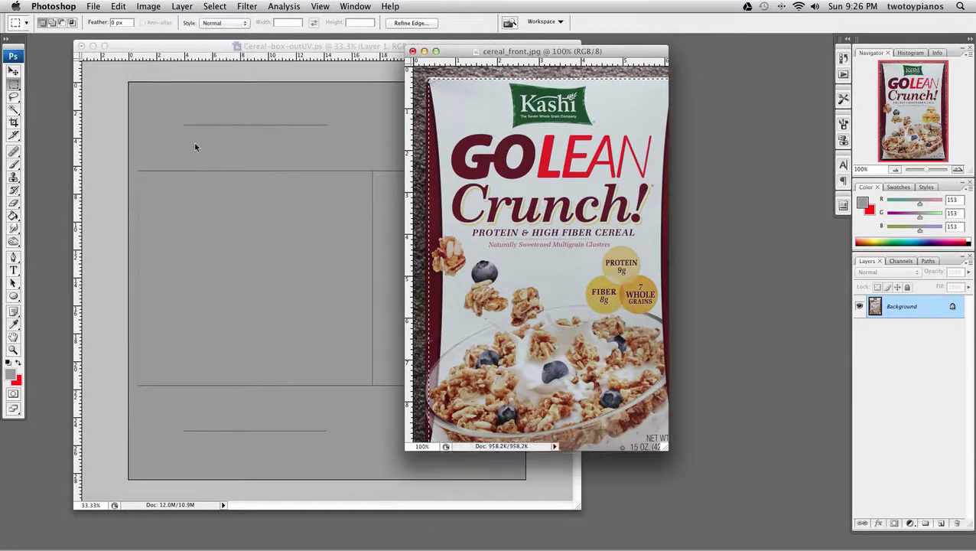
drag(667, 444, 743, 496)
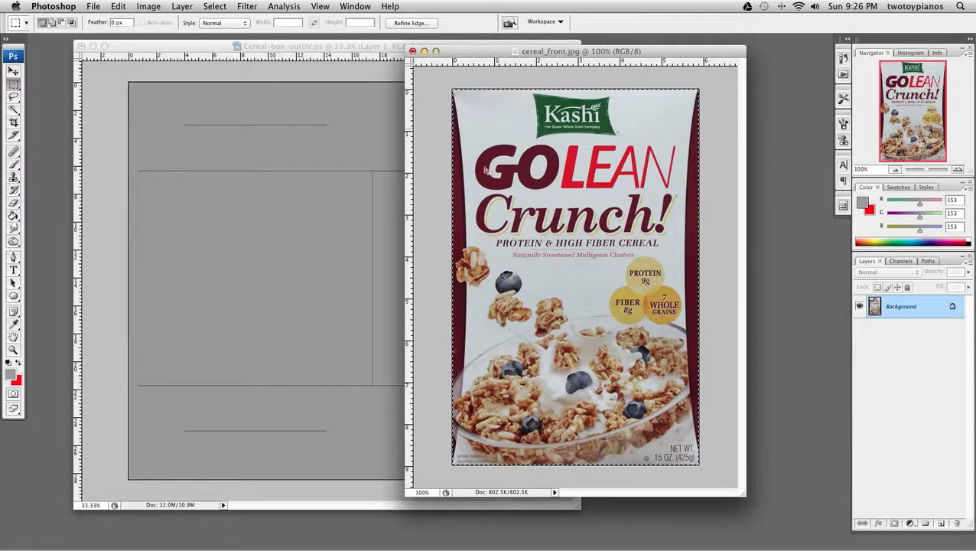
click(710, 162)
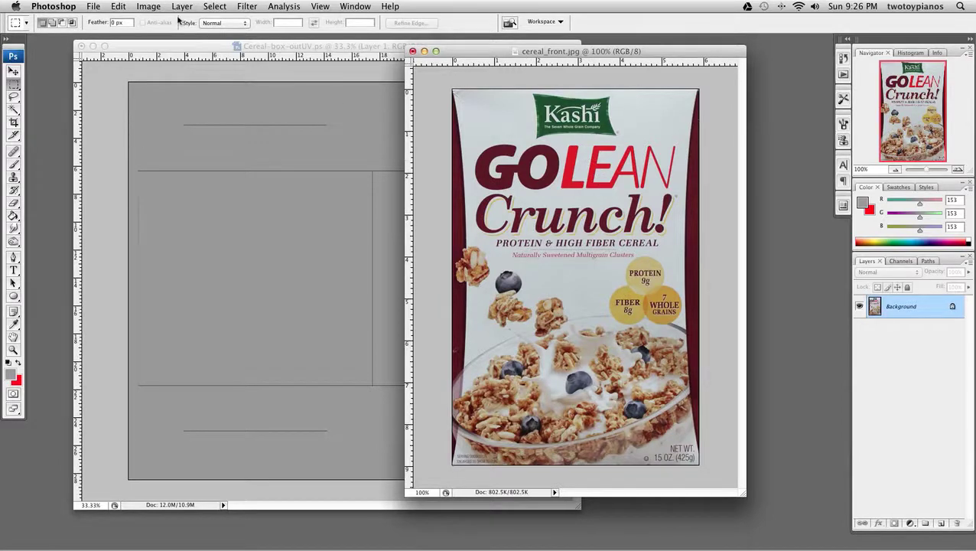
- Apply Auto Levels to the cropped cereal front image and move its window clear of the UV layout
click(158, 10)
mouse_move(179, 39)
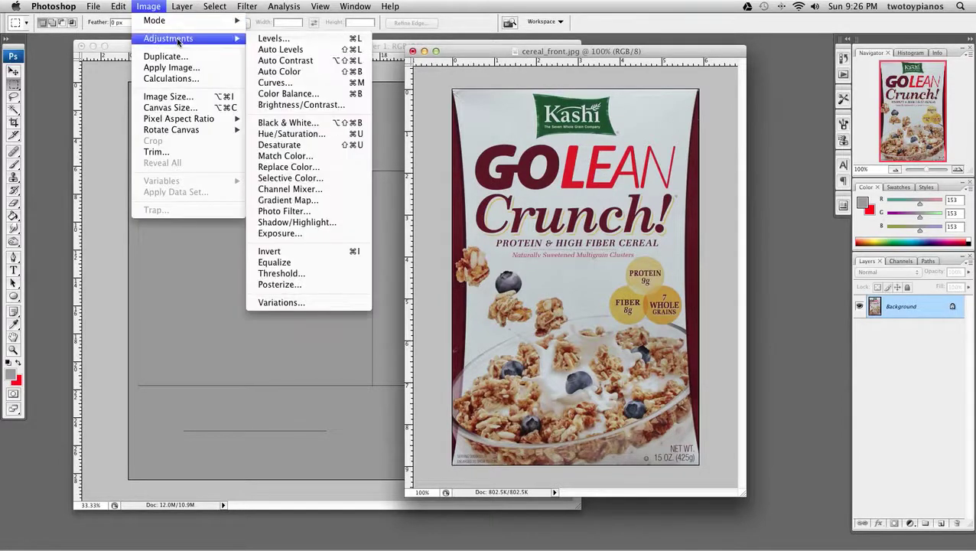
click(308, 55)
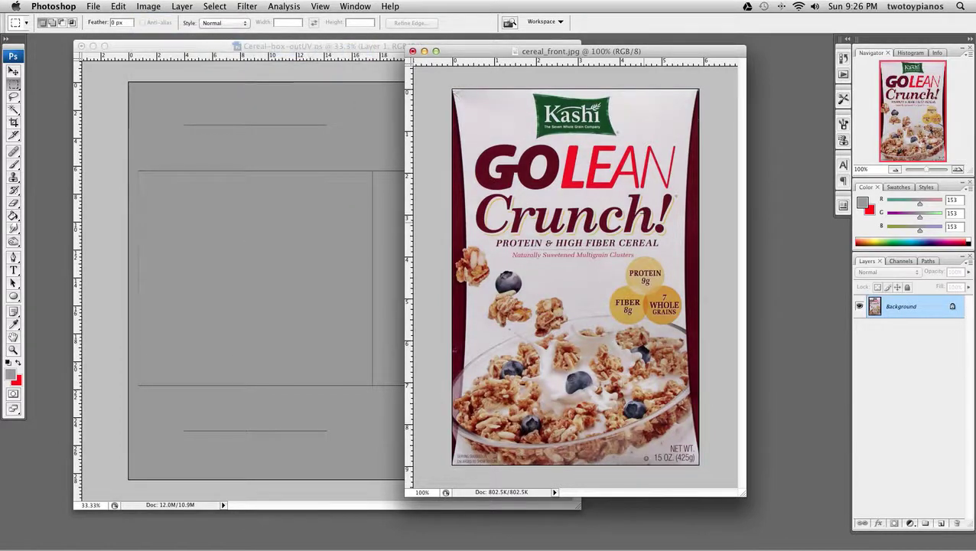
drag(559, 57, 638, 55)
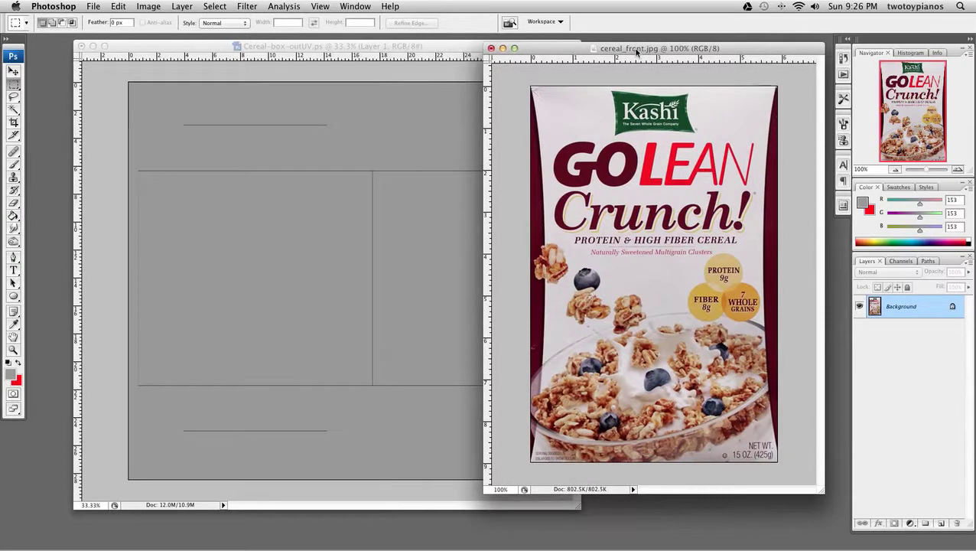
- Try to bring the cereal front image into Cereal-box-outUV.ps as a new layer with the Move tool
click(14, 71)
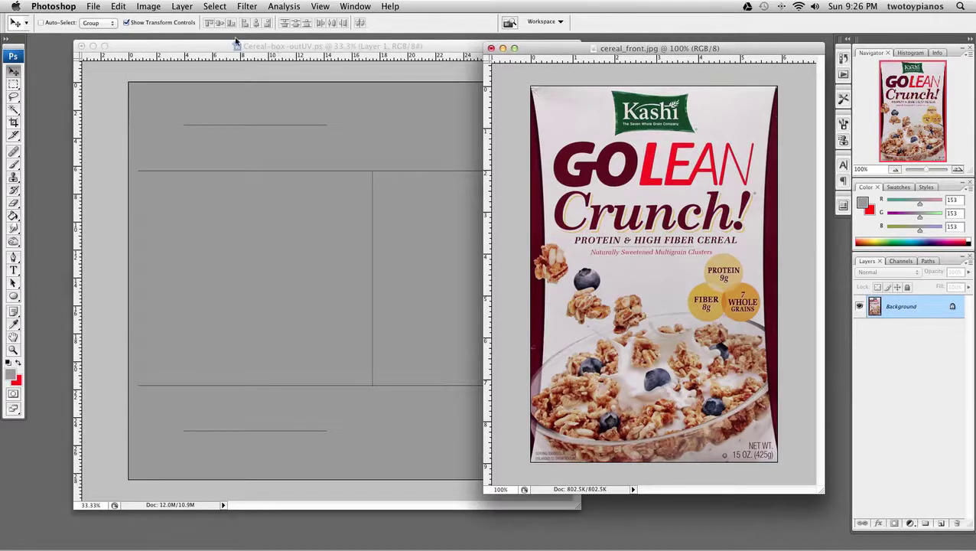
drag(519, 225, 268, 249)
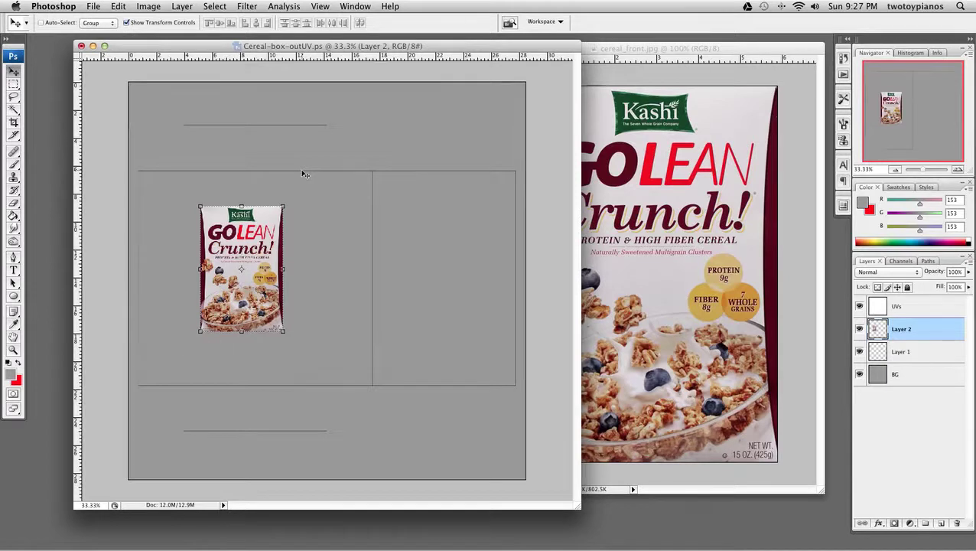
key(super+equal)
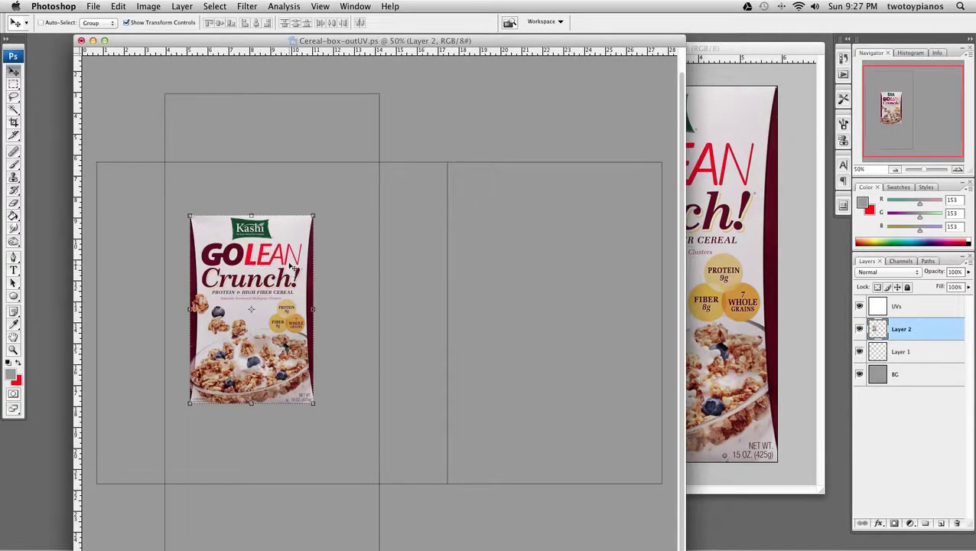
key(super+z)
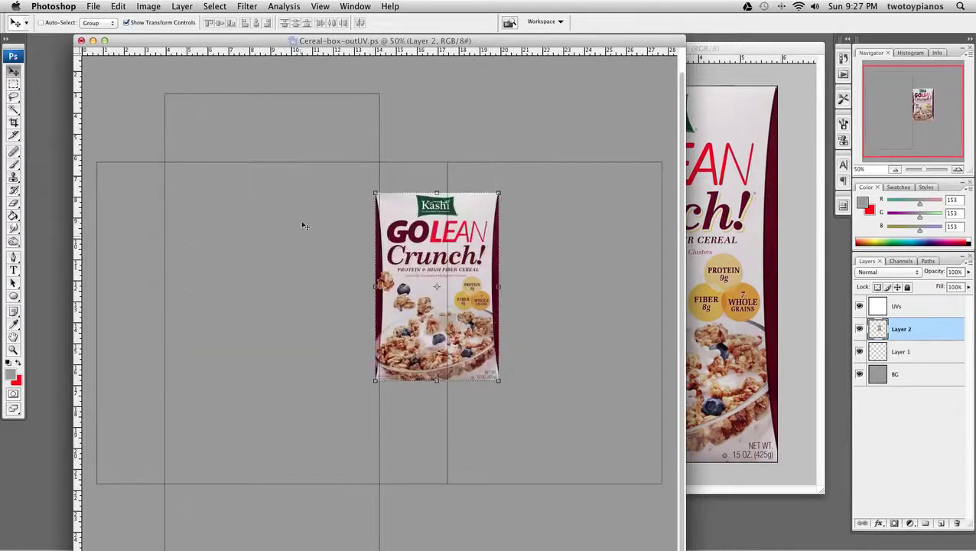
- Revert Cereal-box-outUV.ps to its New Layer history state, discarding the imported cereal front layer
click(843, 58)
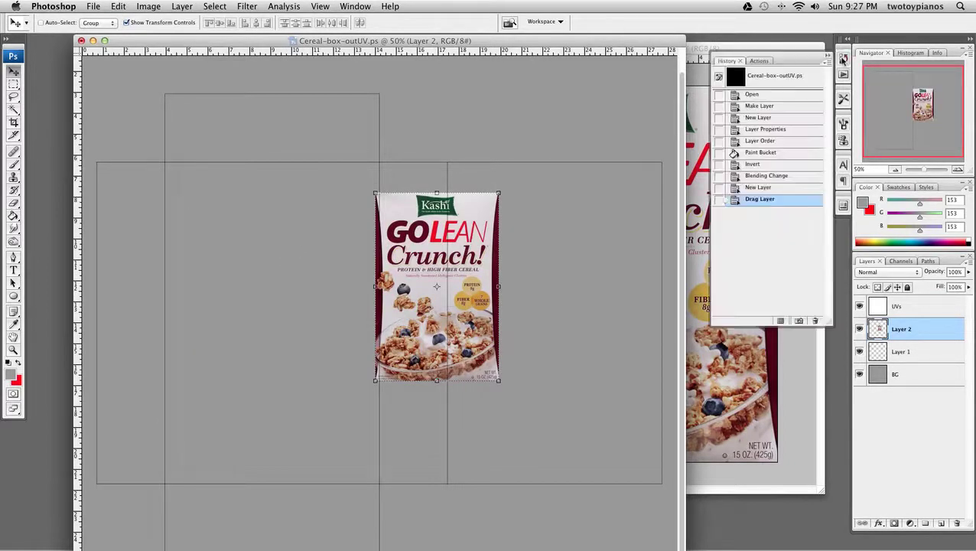
click(754, 188)
click(763, 176)
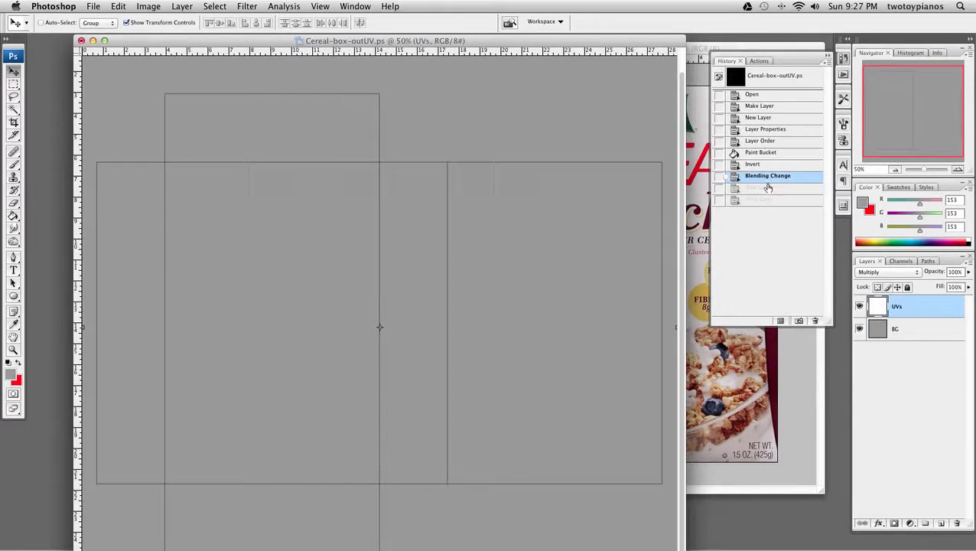
click(767, 188)
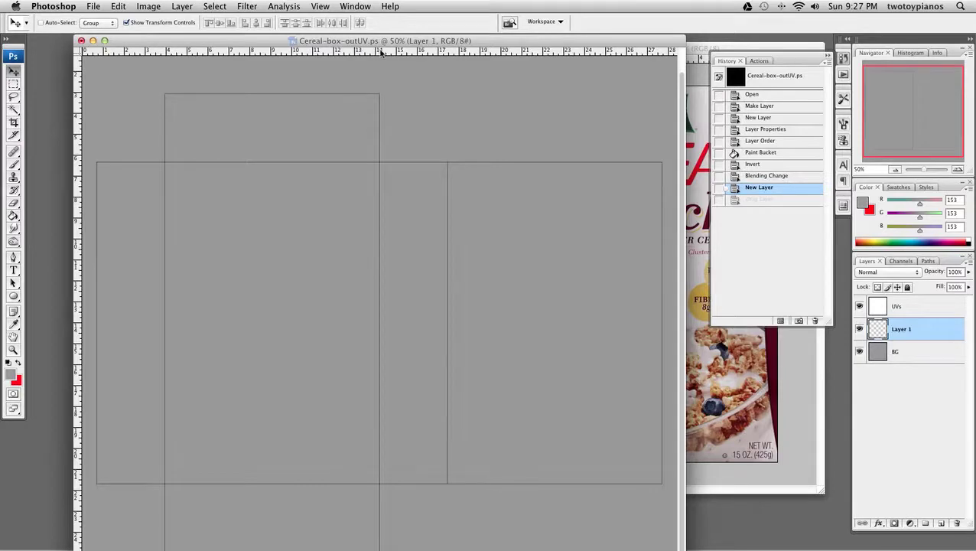
- Resize Cereal-box-outUV.ps to 1024 by 1024 pixels with proportions constrained and bicubic resampling
drag(350, 42, 315, 46)
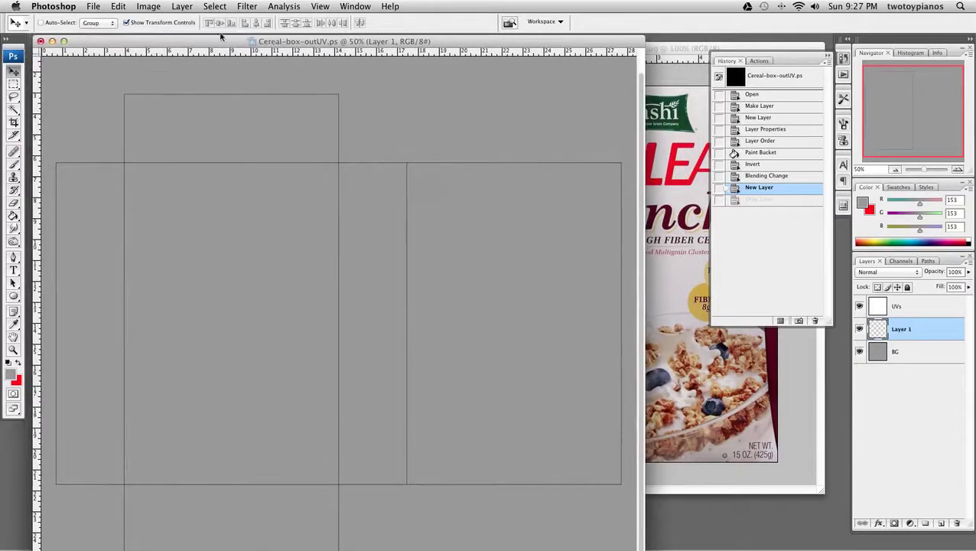
click(148, 7)
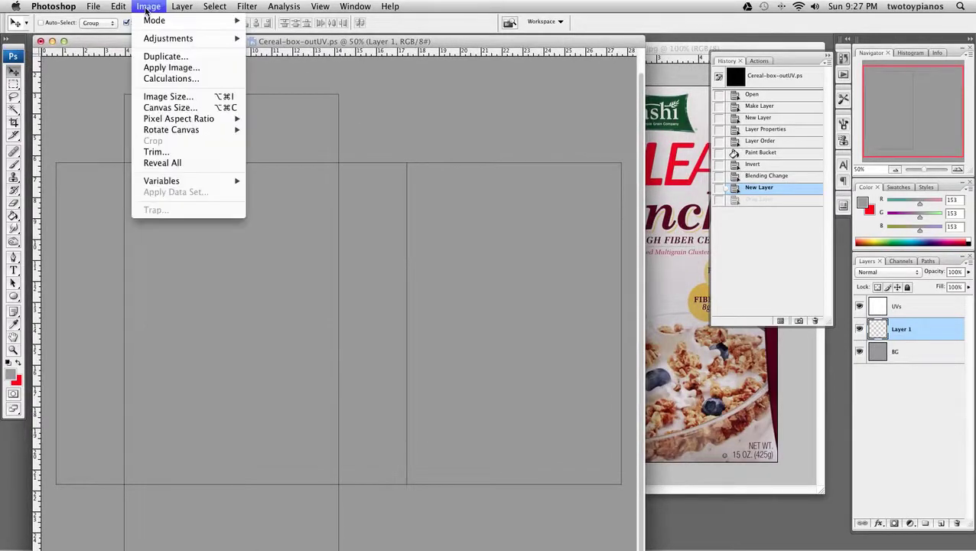
click(196, 96)
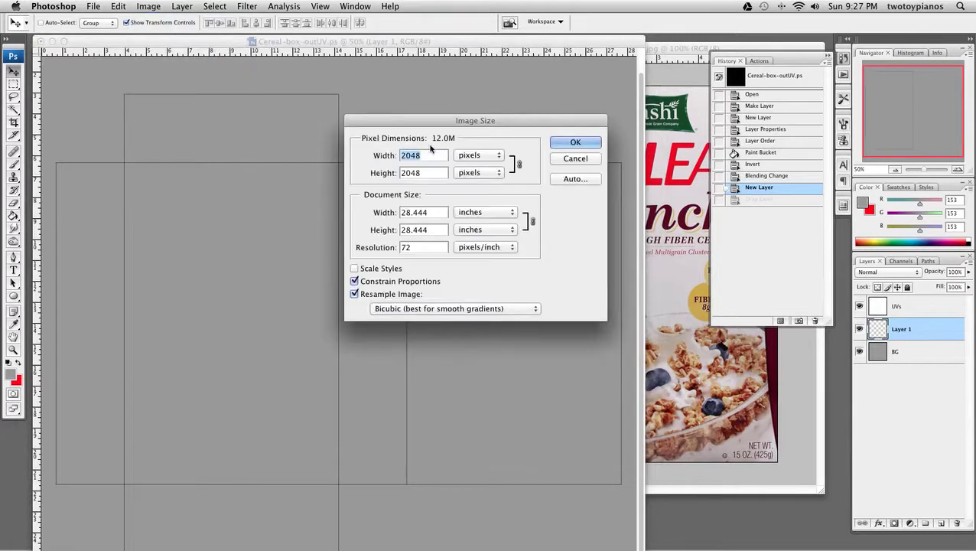
drag(429, 123, 363, 103)
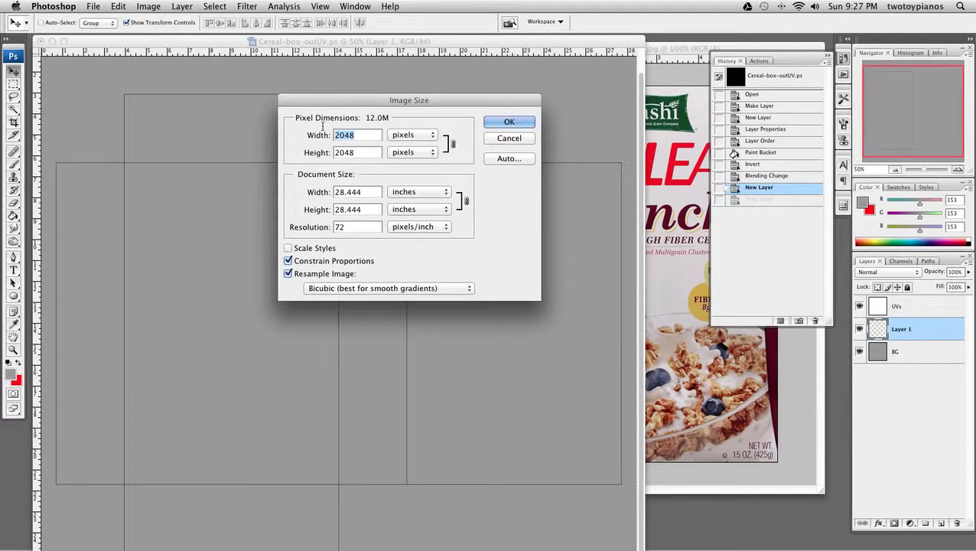
text(102)
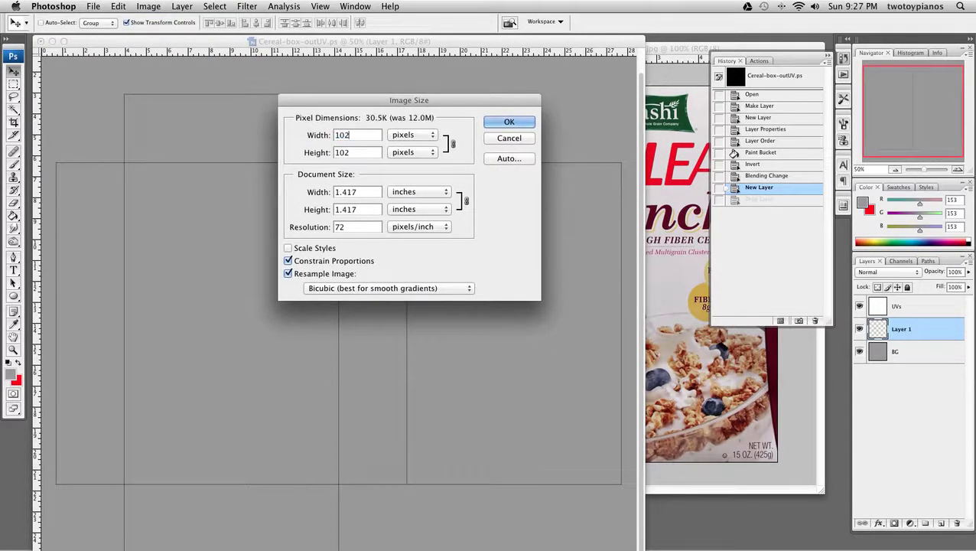
text(4)
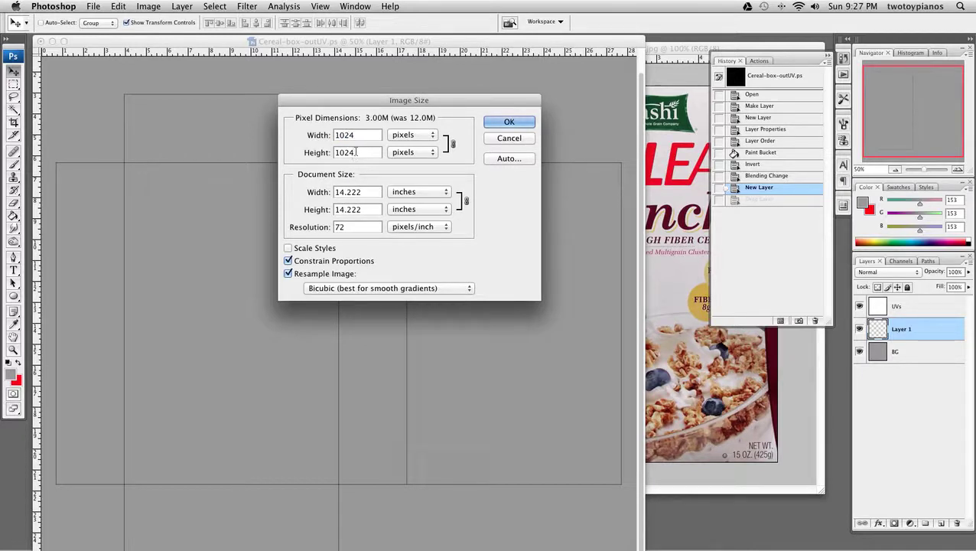
click(510, 123)
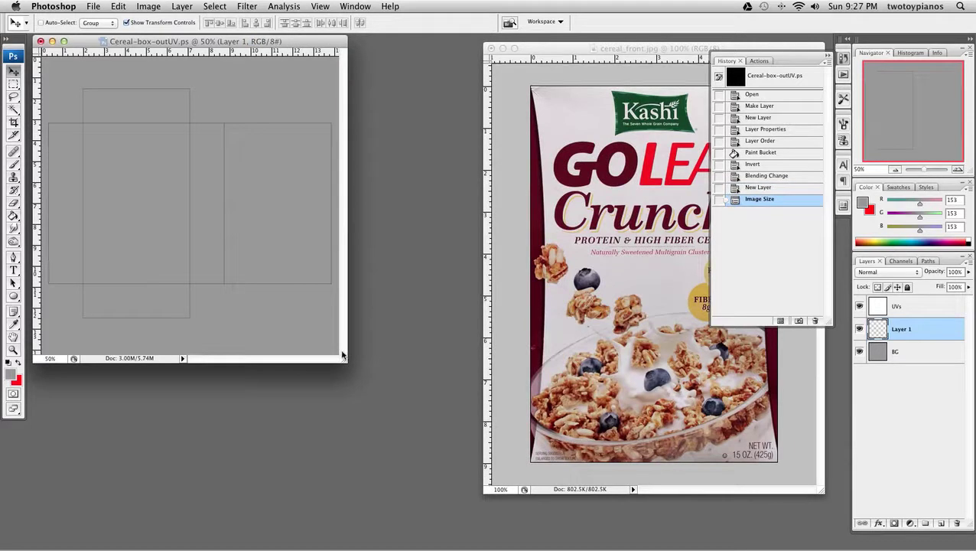
- Clear the History list away and bring the cereal front image into Cereal-box-outUV.ps as a new layer
drag(341, 355, 408, 389)
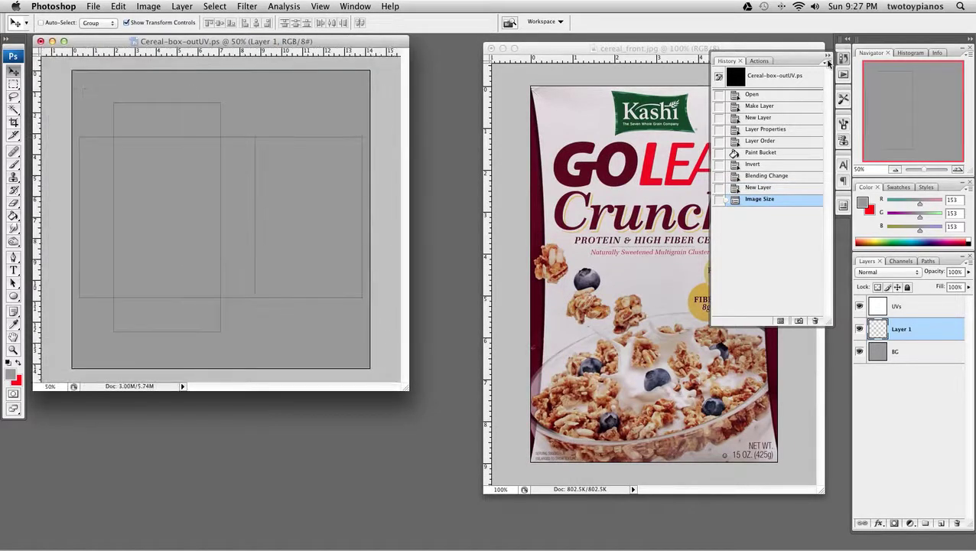
click(828, 61)
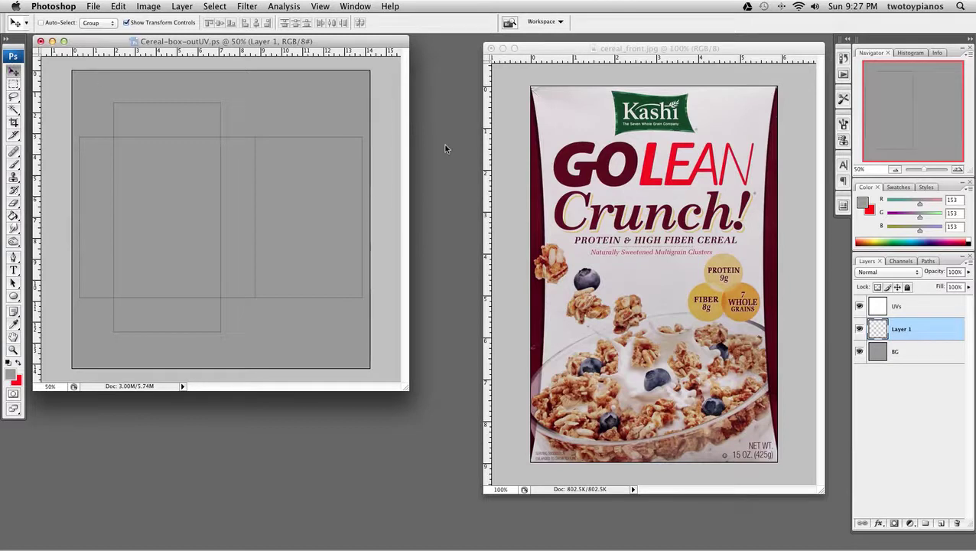
click(715, 156)
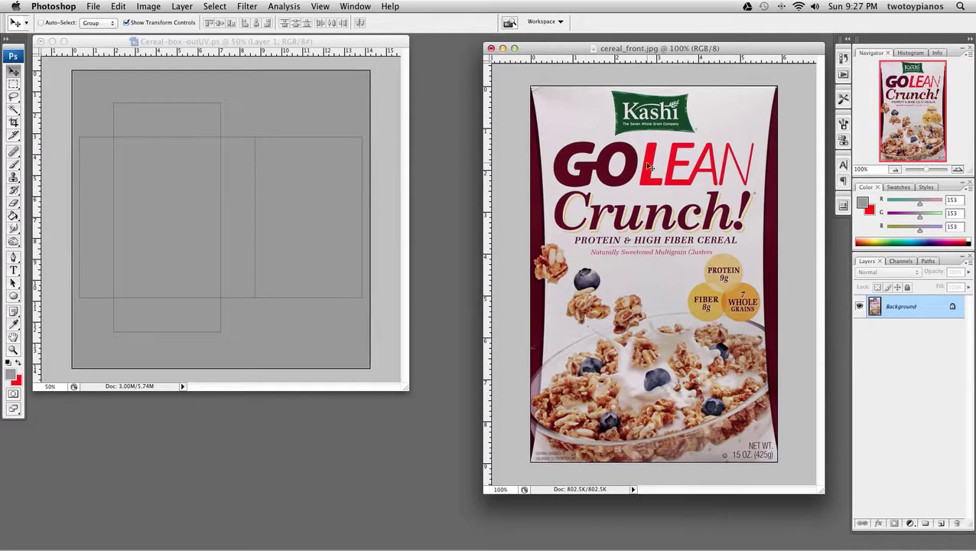
drag(649, 166, 190, 176)
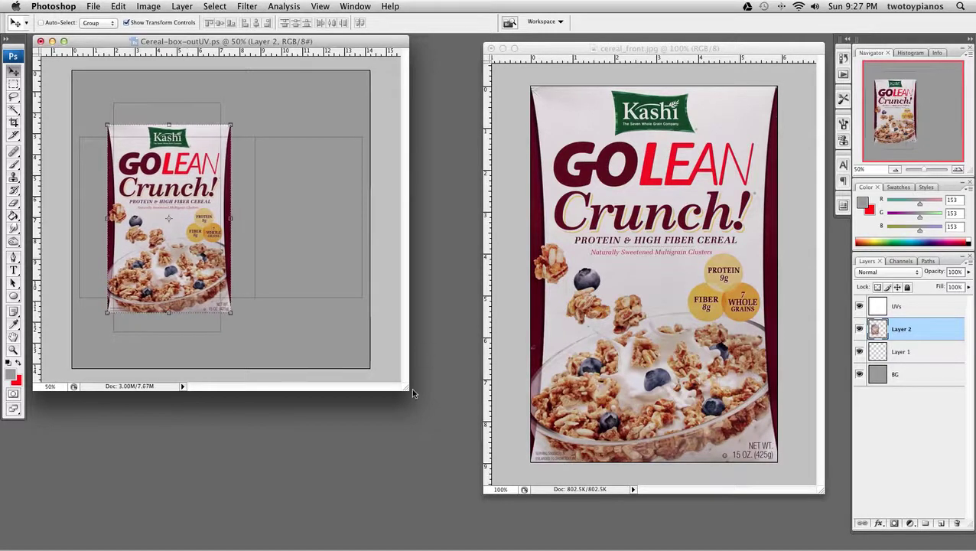
- Scale the cereal front layer proportionally to about 88.2% and align it with the front panel outline of the UV layout
drag(583, 509, 583, 508)
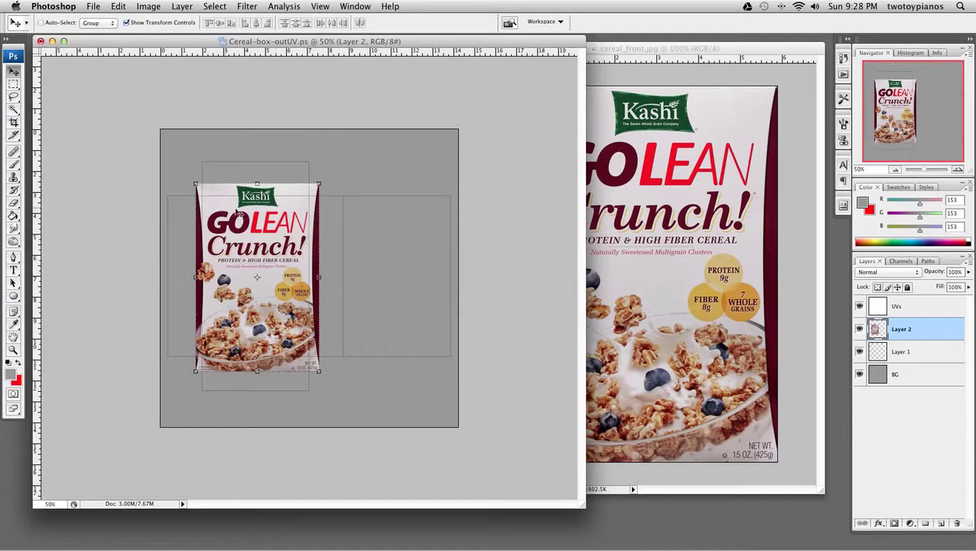
drag(925, 173, 927, 173)
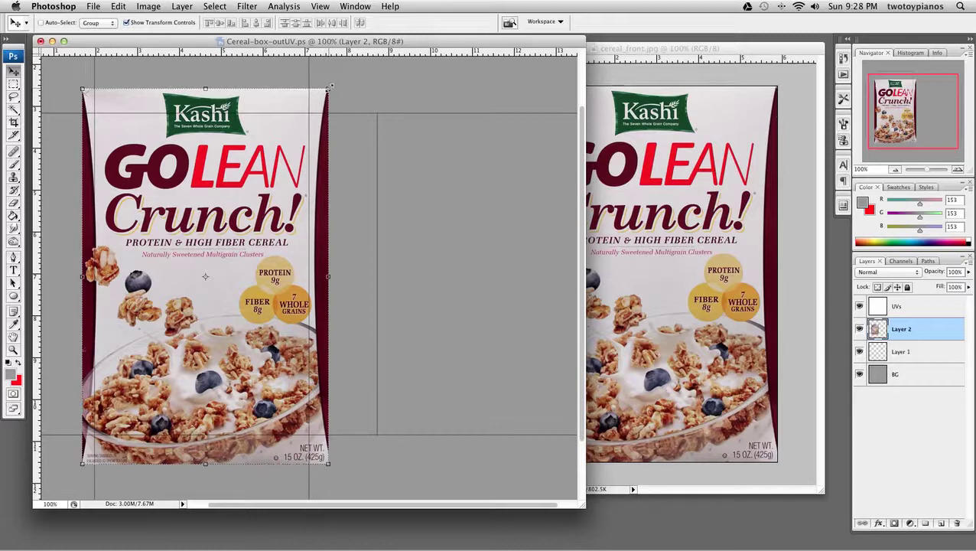
shift+drag(329, 88, 296, 117)
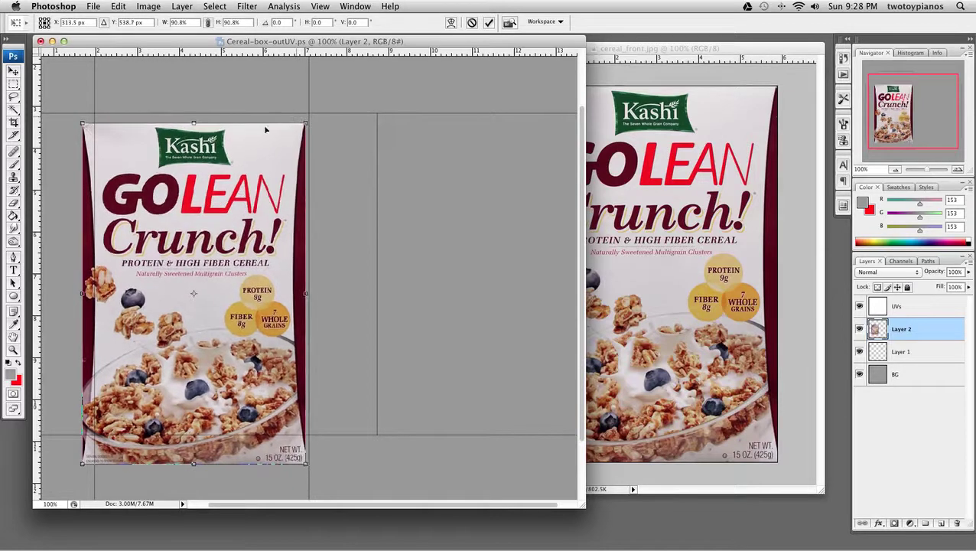
drag(184, 212, 191, 202)
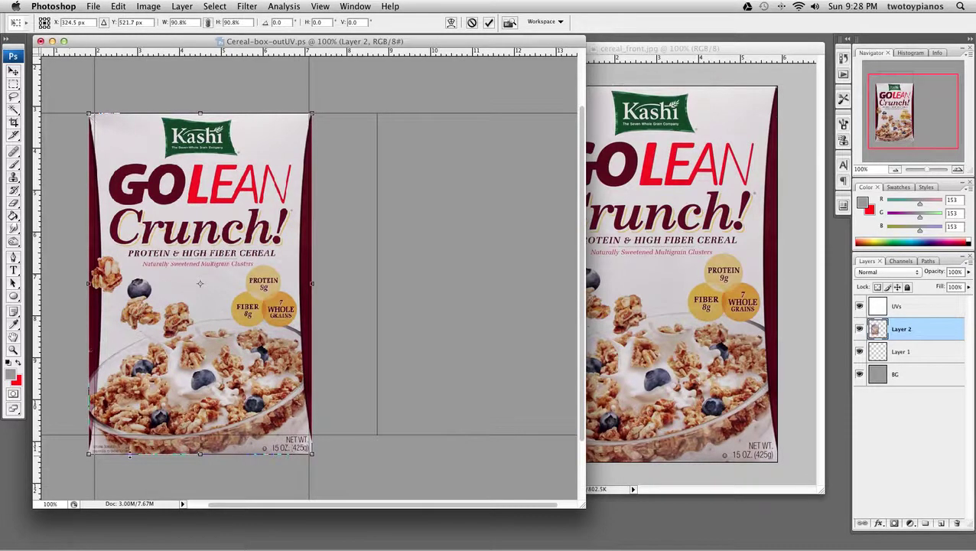
shift+drag(86, 455, 91, 444)
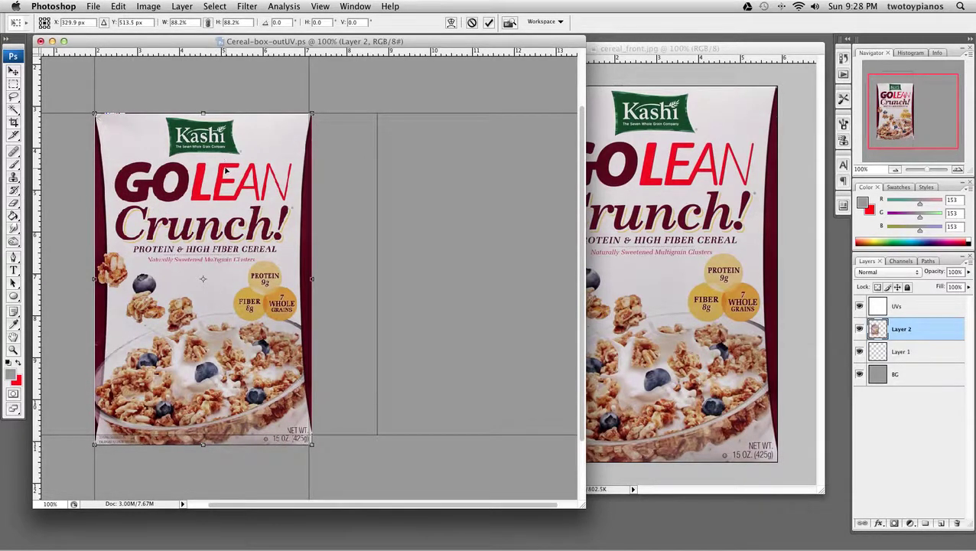
key(Left)
key(Left)
key(Up)
key(Up)
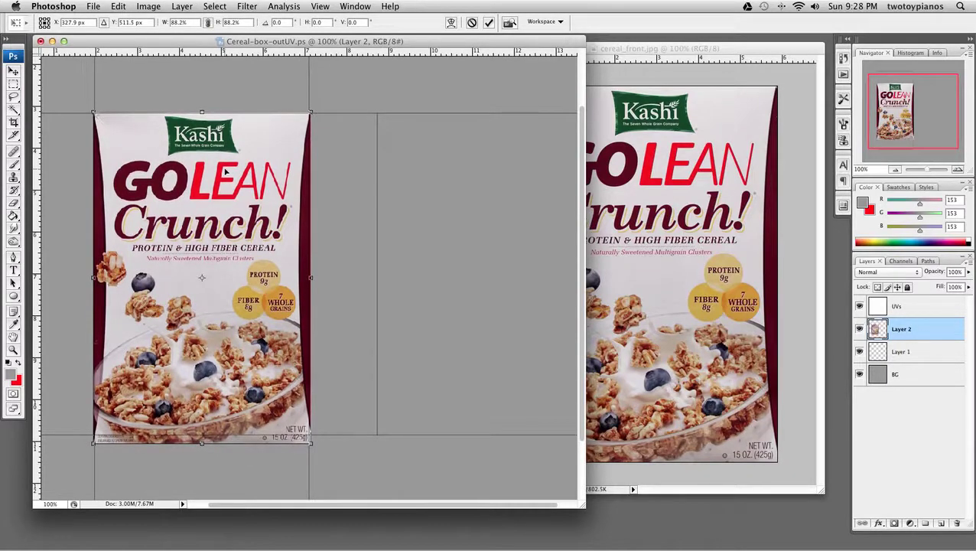
key(Up)
key(Up)
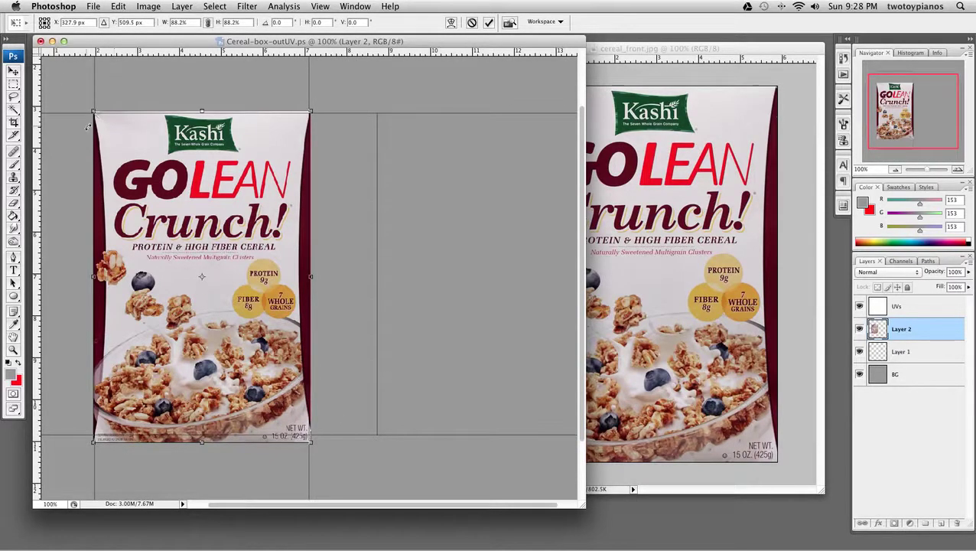
key(Return)
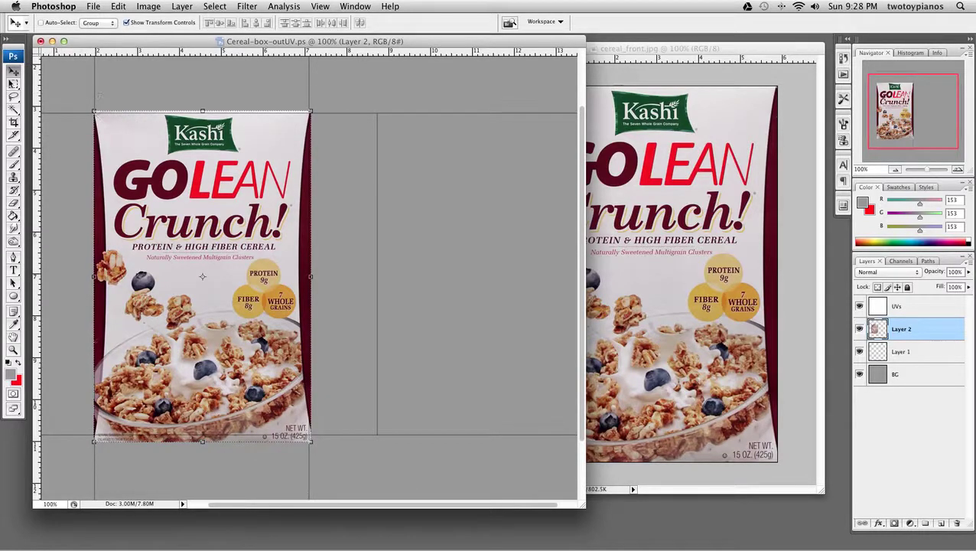
- Scale the cereal front layer again to about 98.9% and shift it up so it covers the front panel outline evenly
click(11, 84)
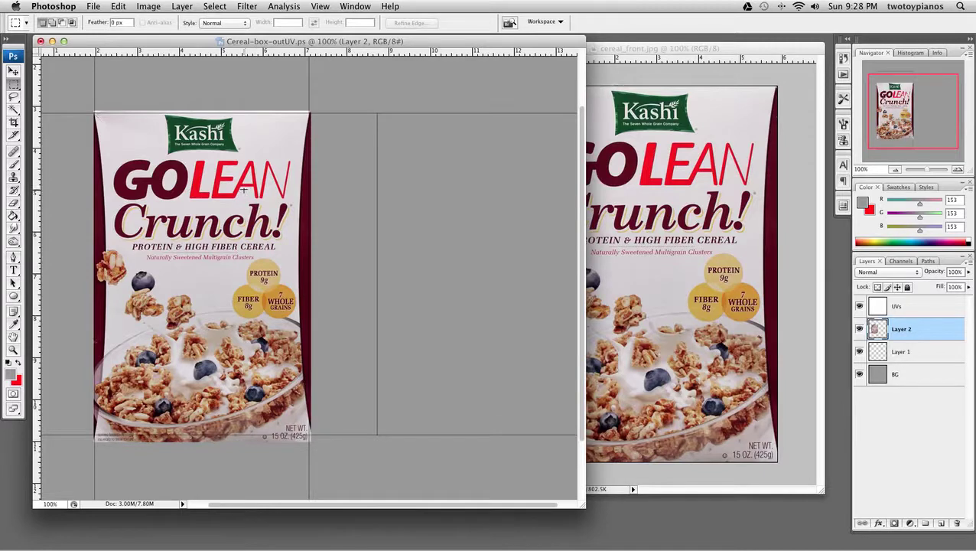
key(super+t)
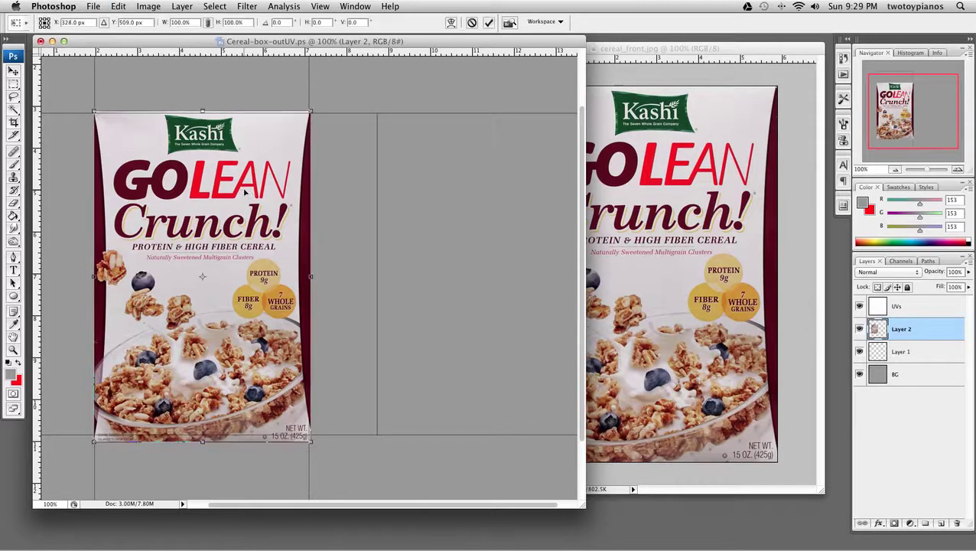
drag(311, 112, 307, 114)
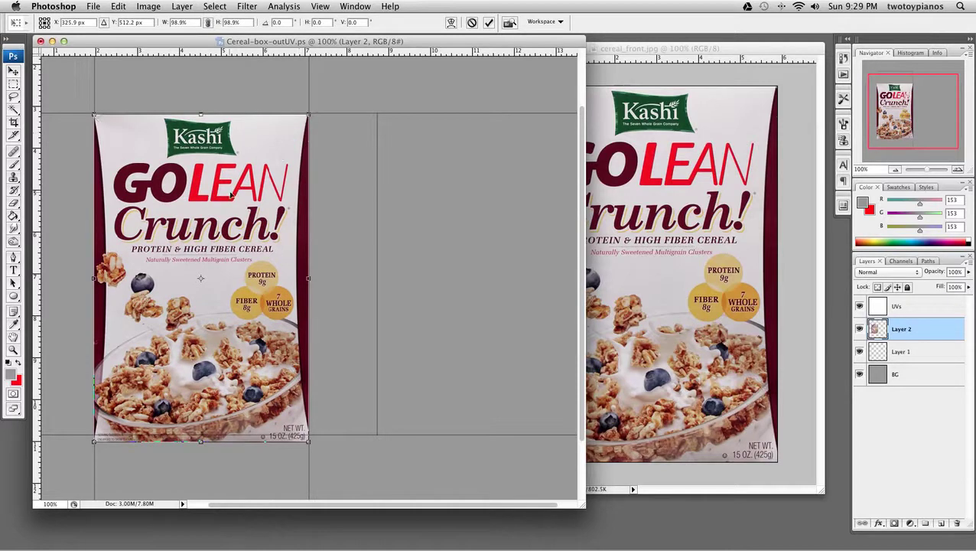
drag(230, 195, 230, 190)
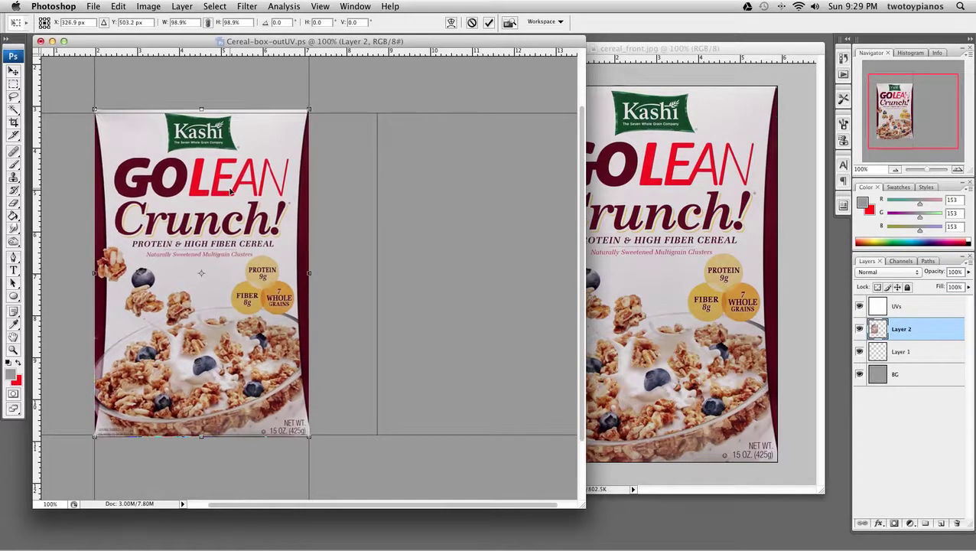
key(Return)
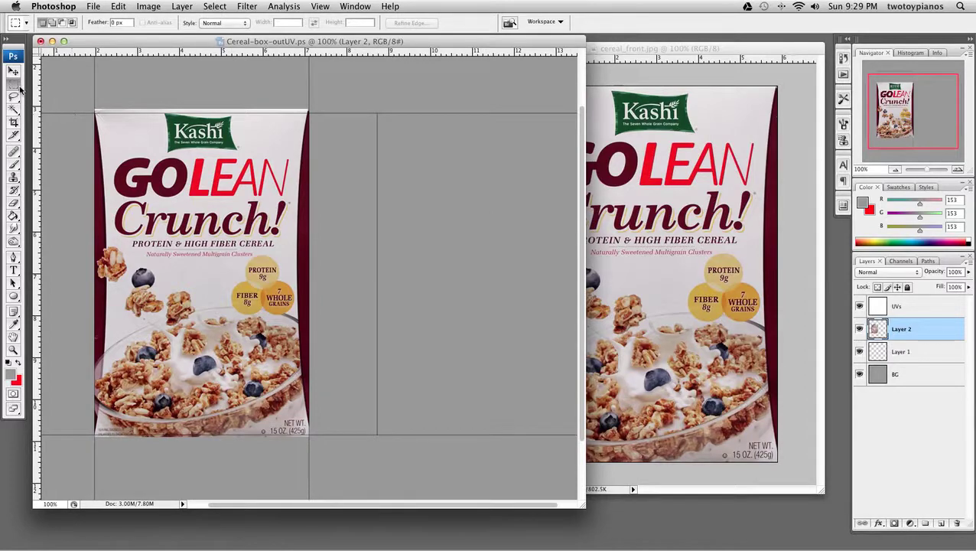
drag(72, 65, 355, 115)
key(ctrl+d)
- Open cereal_back.jpg from the sourceimages folder and move its window off the cereal front artwork
click(92, 6)
click(363, 169)
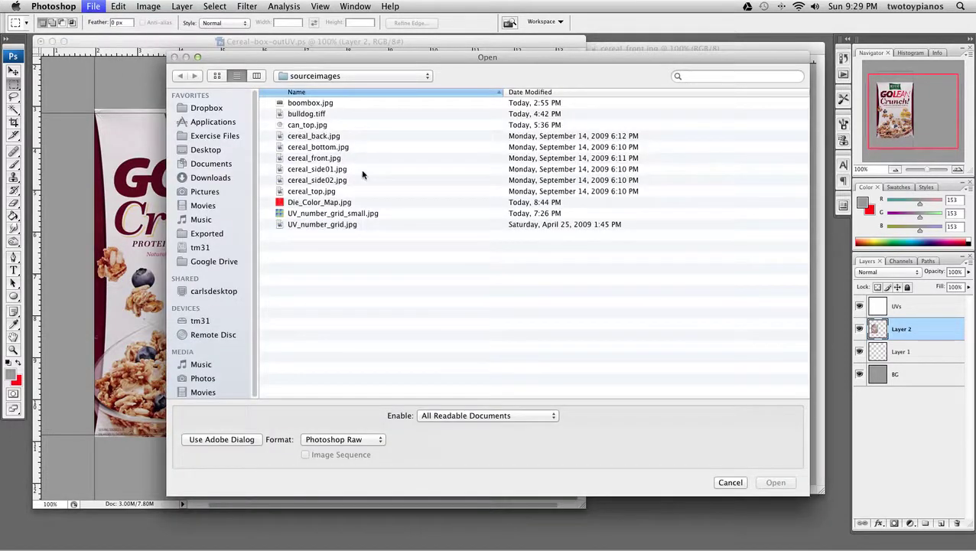
click(329, 138)
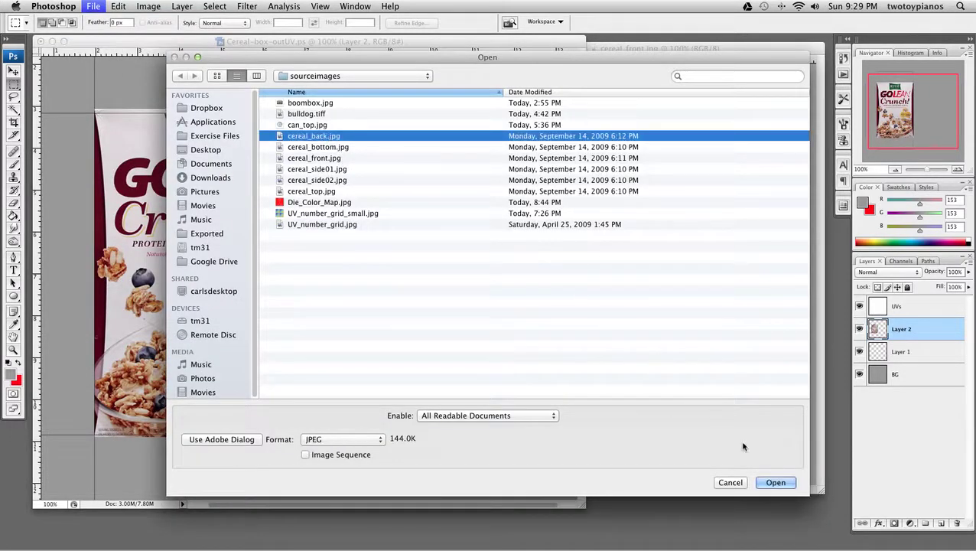
click(776, 484)
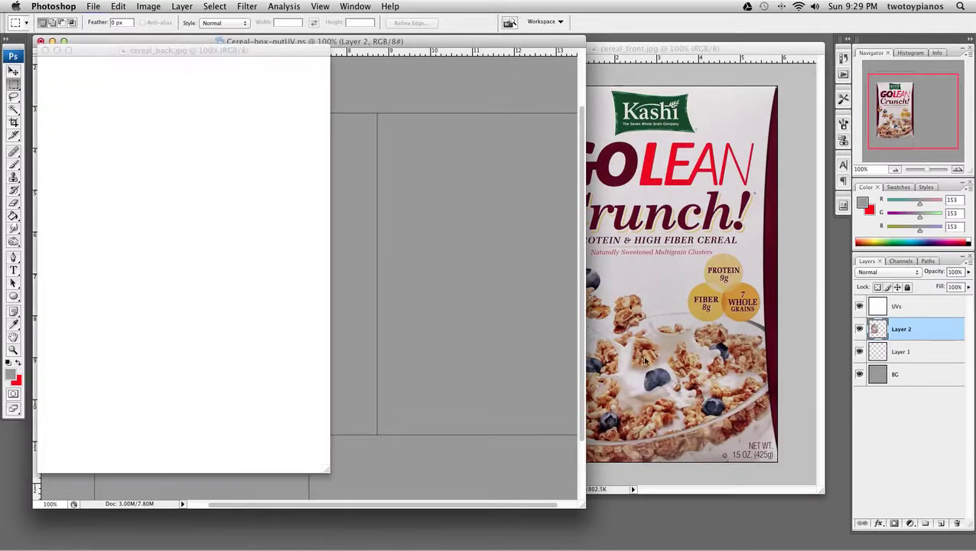
drag(207, 53, 436, 57)
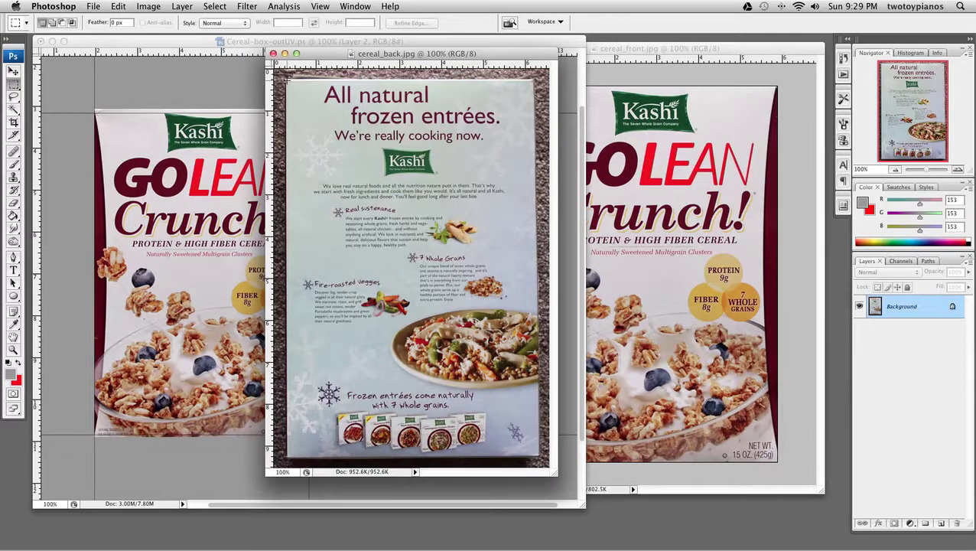
- Crop cereal_back.jpg to the edges of the box back, cutting off the carpet around it
drag(287, 78, 538, 453)
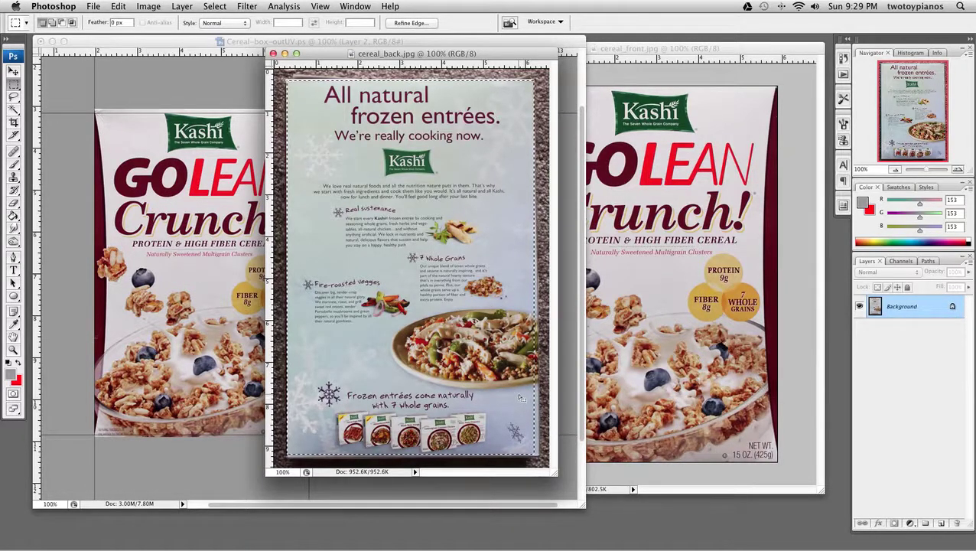
click(149, 6)
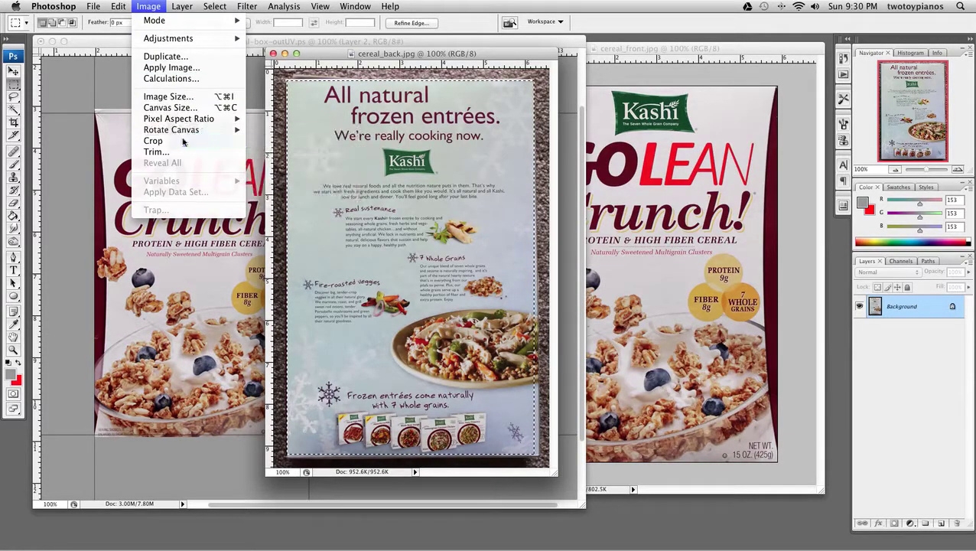
click(153, 141)
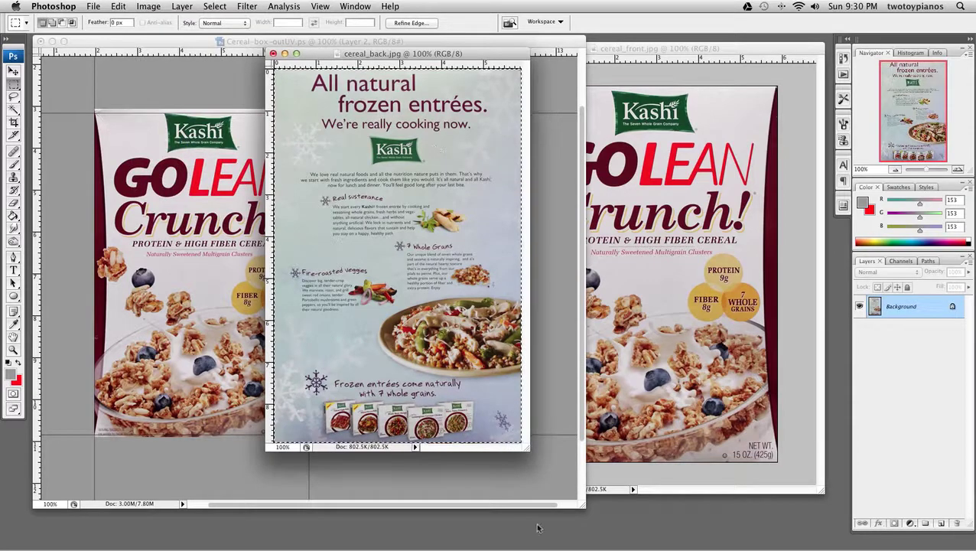
- Place the cereal_back.jpg window beside the UV layout and bring its image into Cereal-box-outUV.ps as a new layer
drag(528, 448, 628, 483)
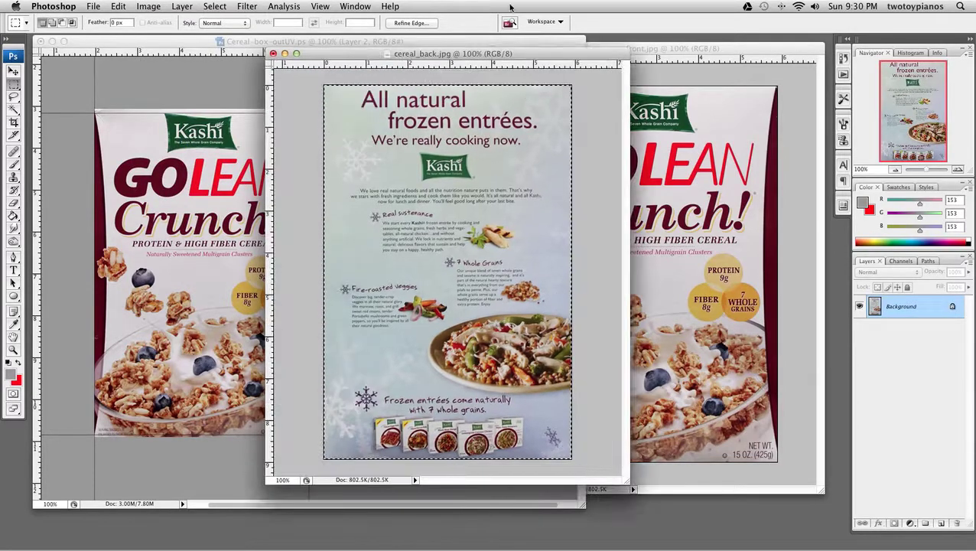
drag(474, 54, 727, 43)
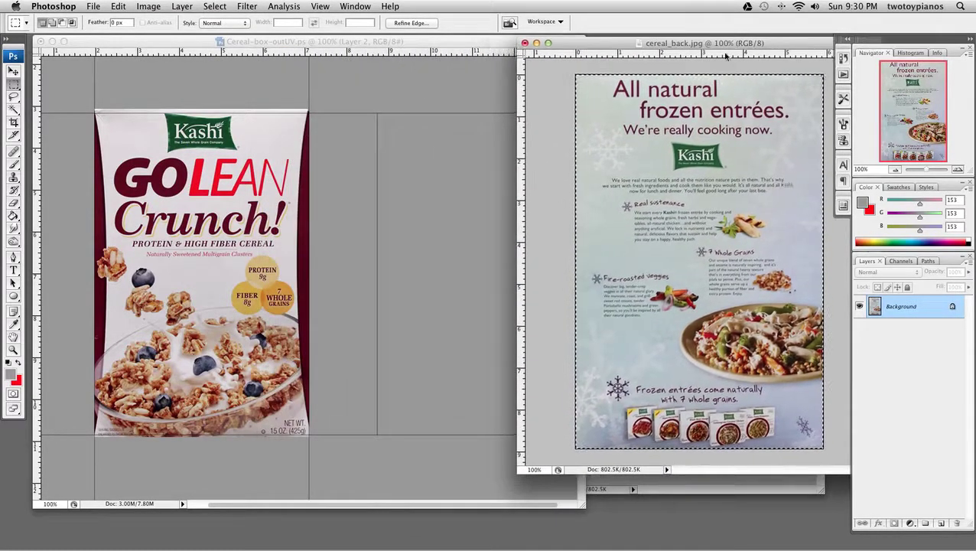
key(v)
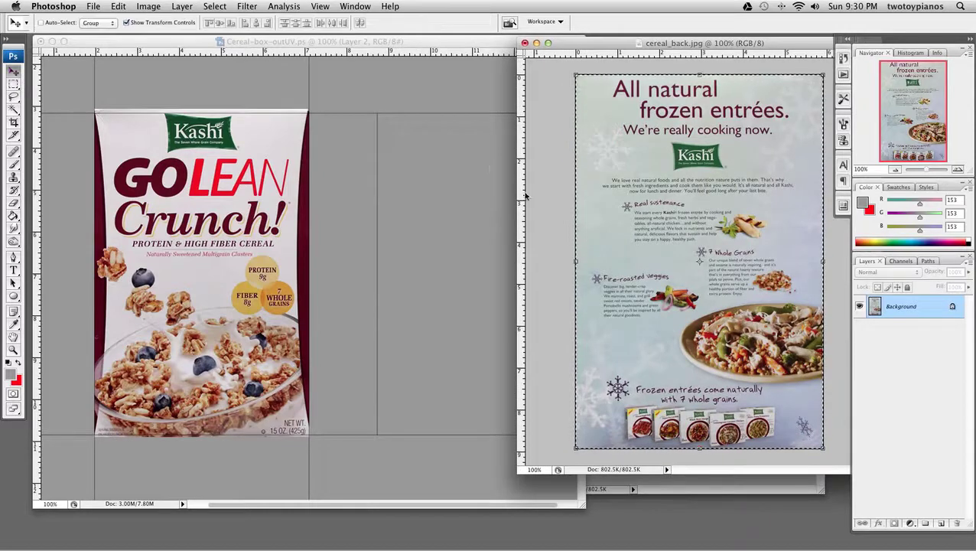
drag(714, 229, 412, 248)
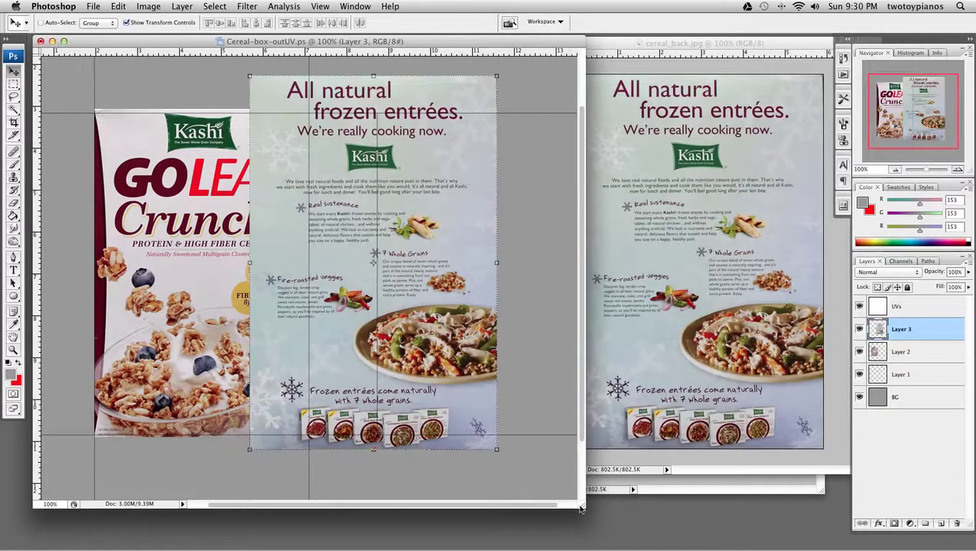
- Move the cereal back layer over the back panel outline and scale it proportionally to about 87.2% to fit
drag(579, 509, 647, 514)
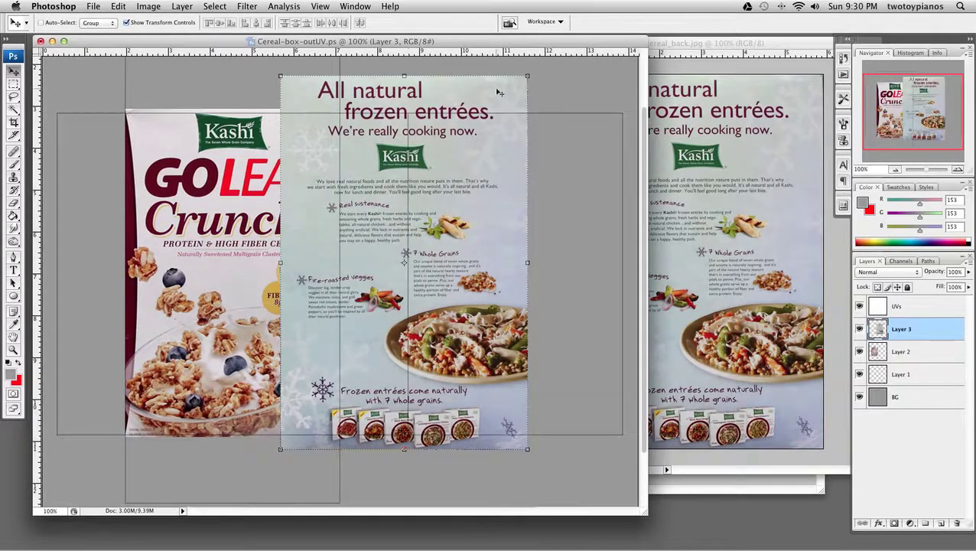
drag(392, 177, 488, 188)
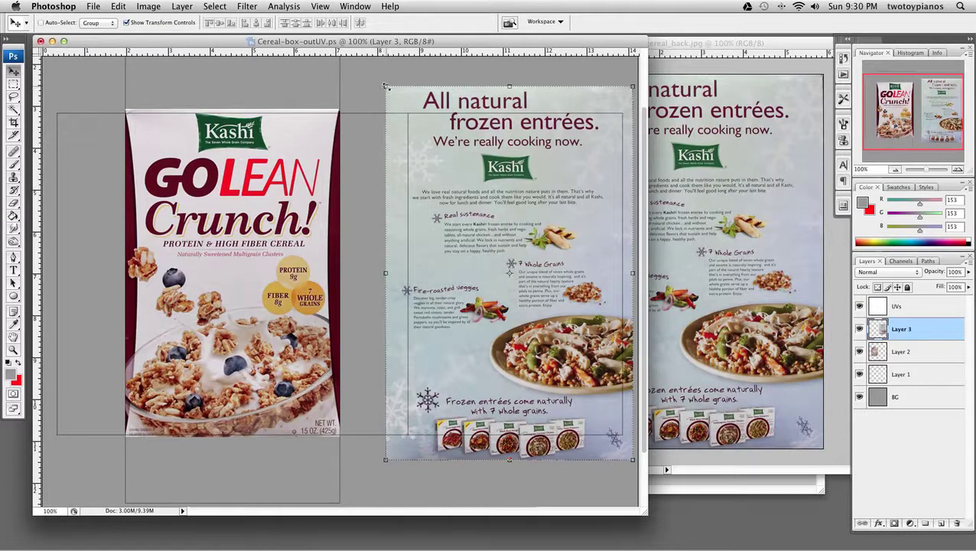
shift+drag(385, 86, 403, 111)
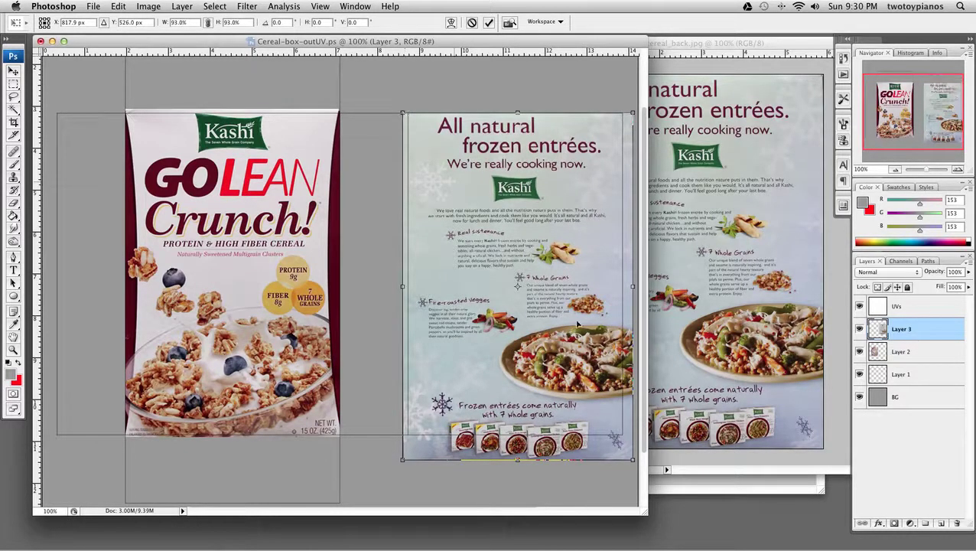
shift+drag(632, 459, 623, 443)
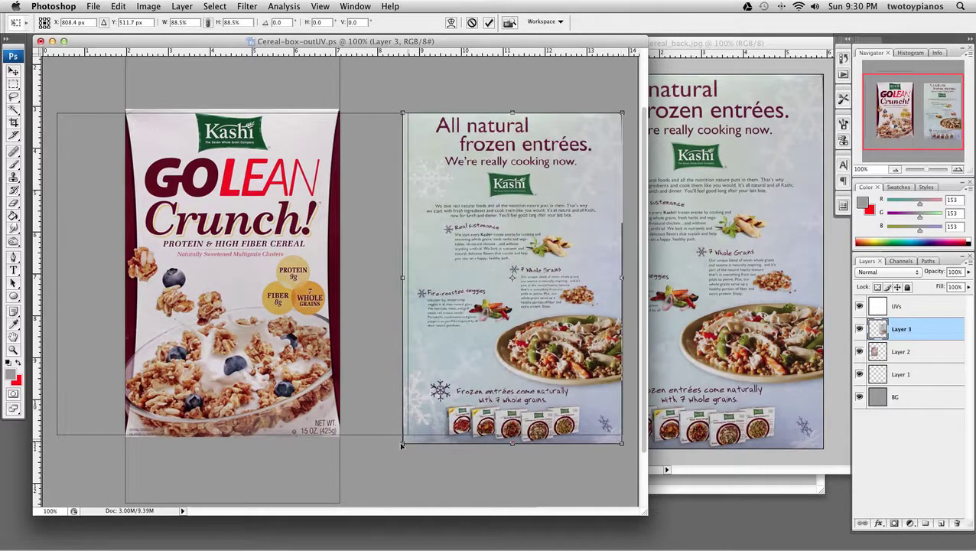
shift+drag(398, 447, 402, 440)
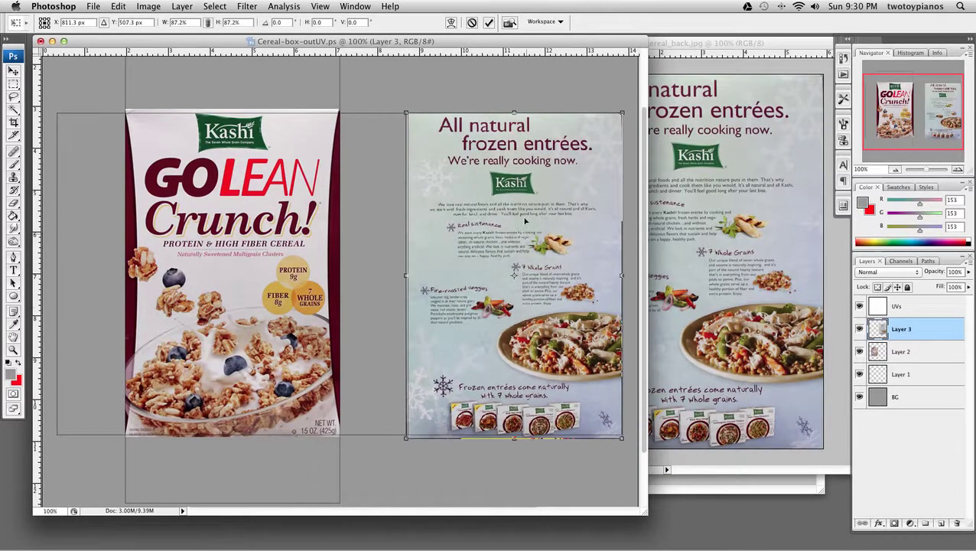
key(Return)
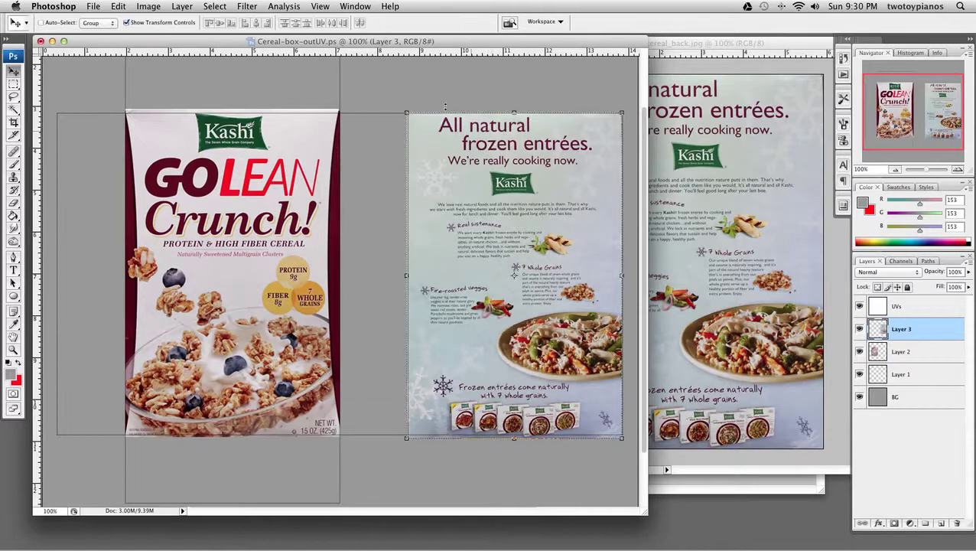
click(14, 84)
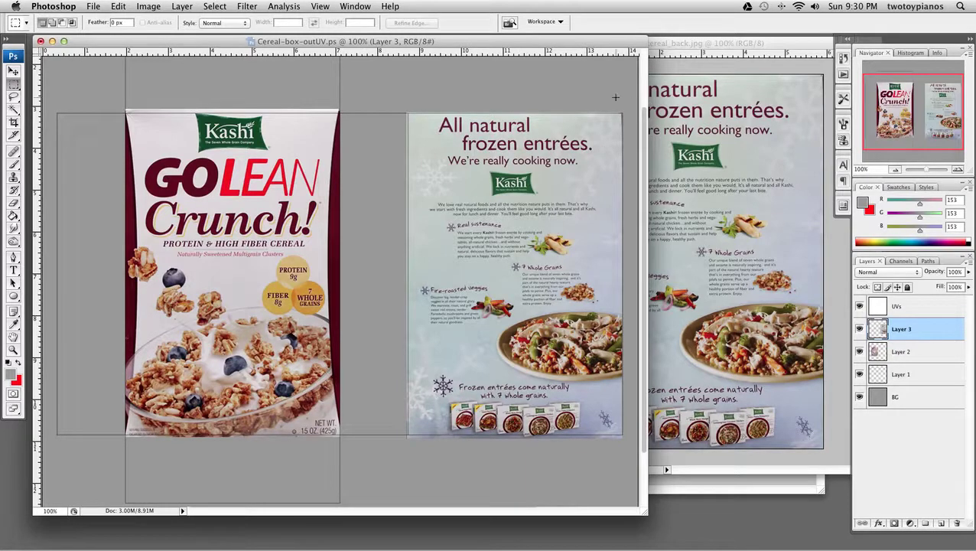
click(93, 6)
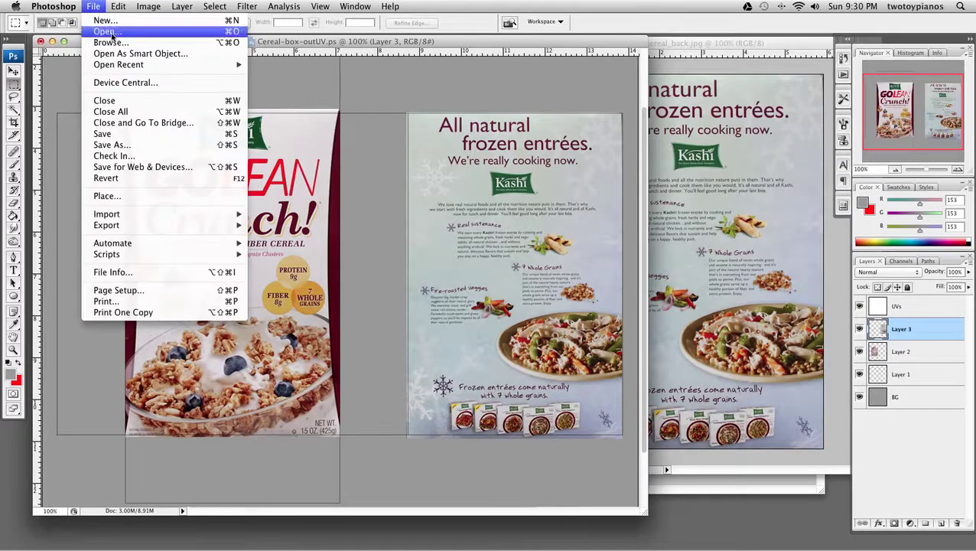
click(108, 18)
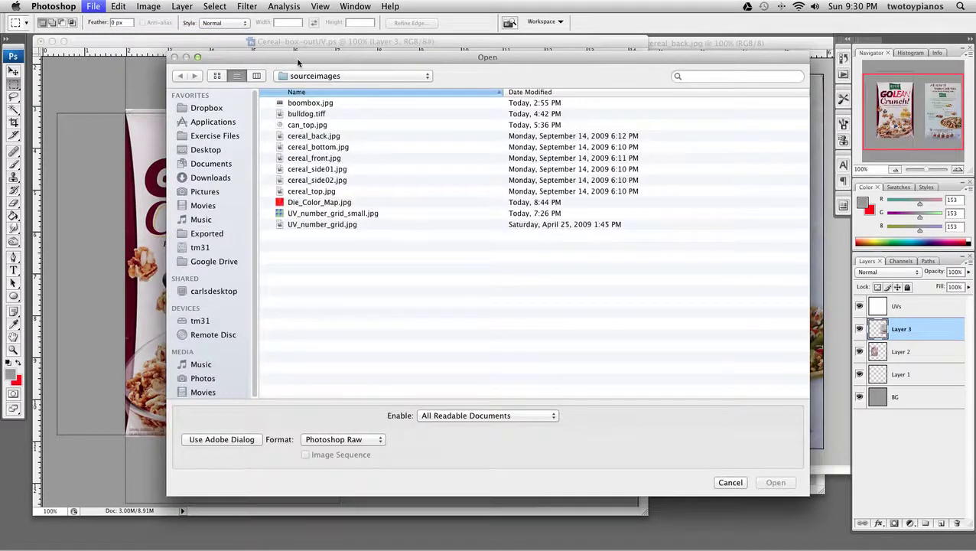
click(729, 483)
- Close cereal_back.jpg and cereal_front.jpg without saving their changes
click(692, 46)
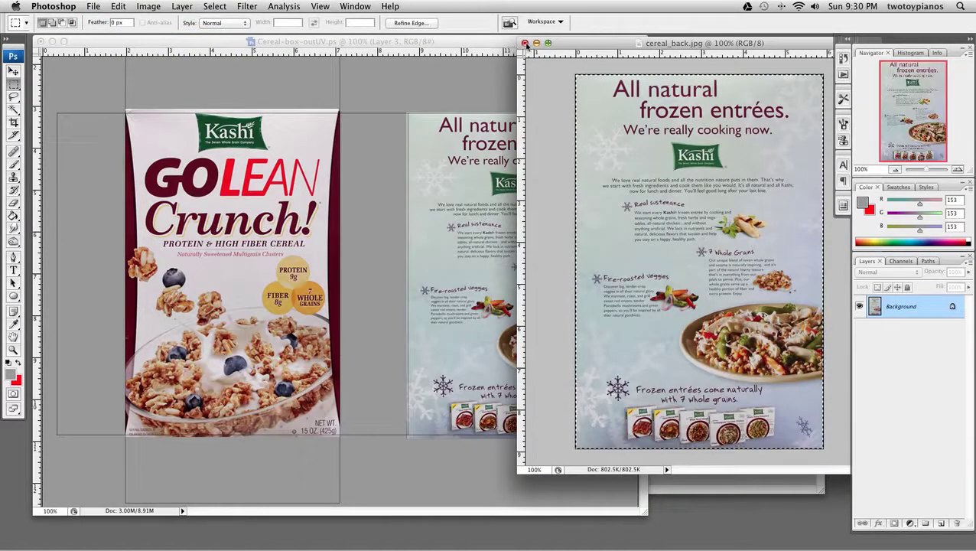
click(525, 43)
click(344, 165)
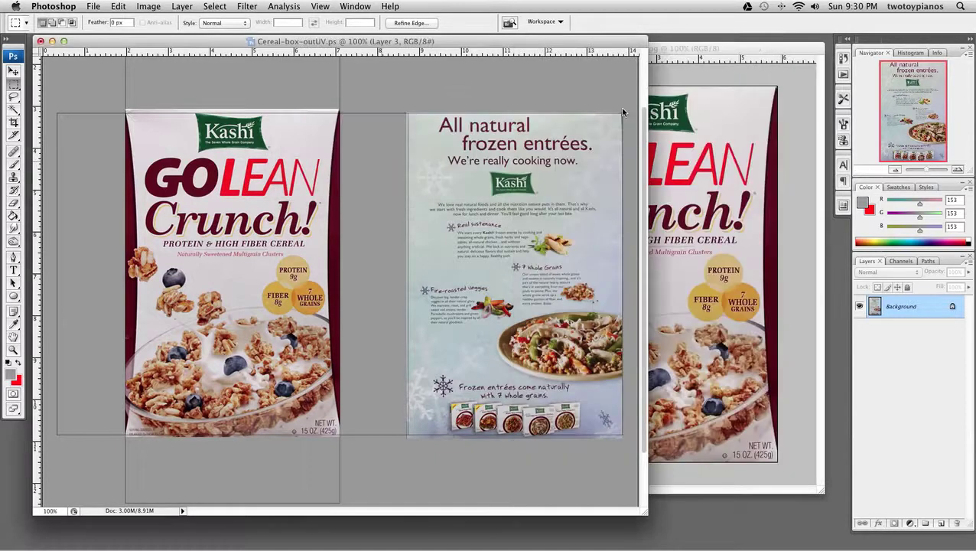
click(659, 115)
click(490, 49)
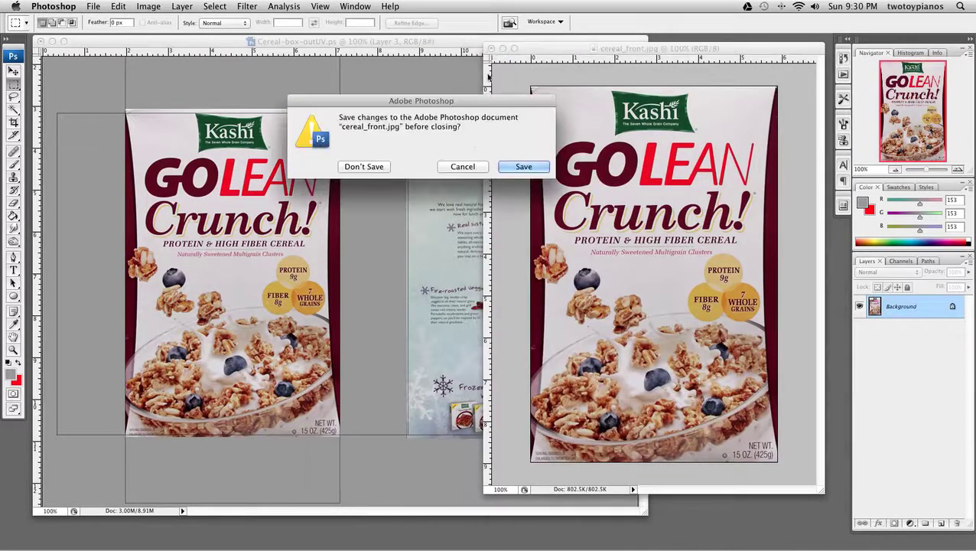
click(377, 168)
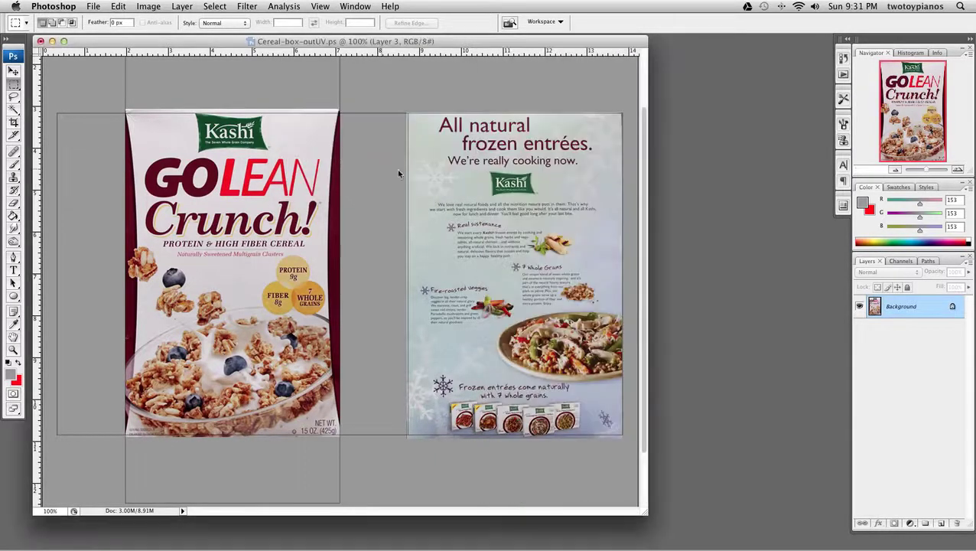
- Open cereal_bottom.jpg from the sourceimages folder and enlarge its window so the whole photo has space around it
click(93, 6)
click(104, 31)
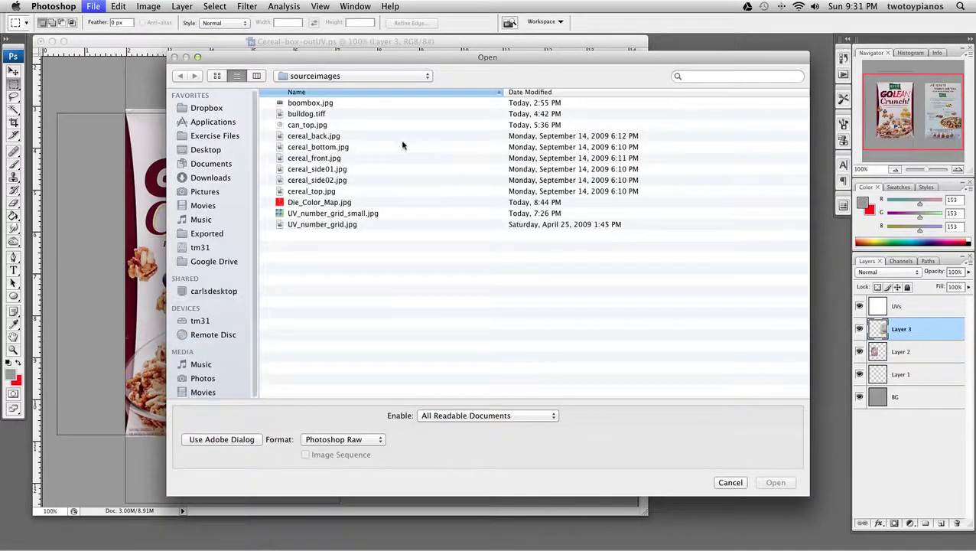
click(337, 147)
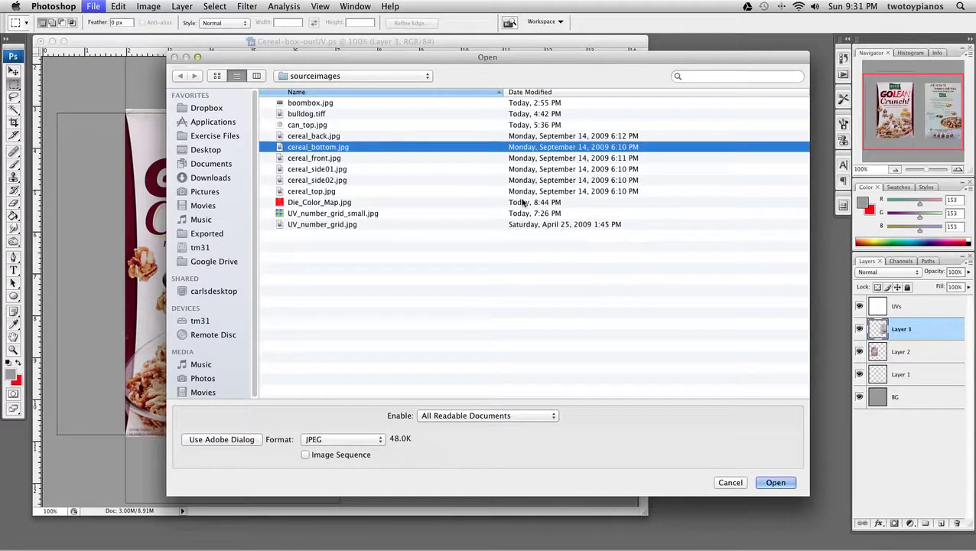
click(777, 483)
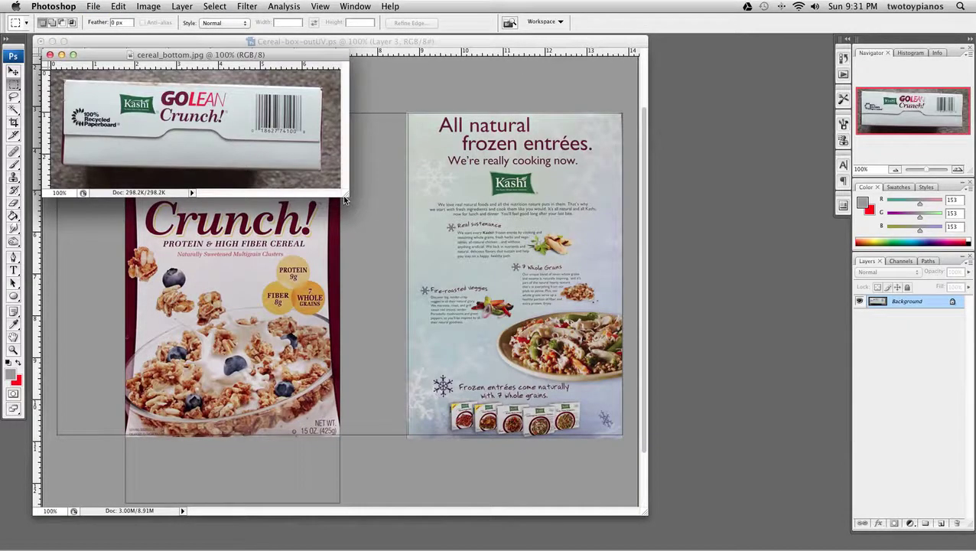
drag(344, 199, 529, 295)
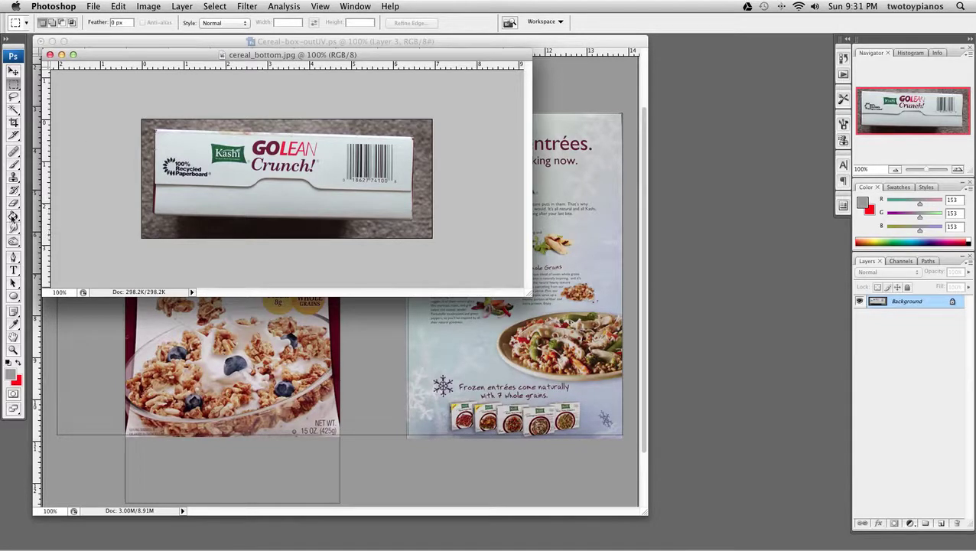
- Measure along the box bottom's upper edge with the Ruler tool and rotate the canvas 1.93° counterclockwise to straighten it
click(14, 326)
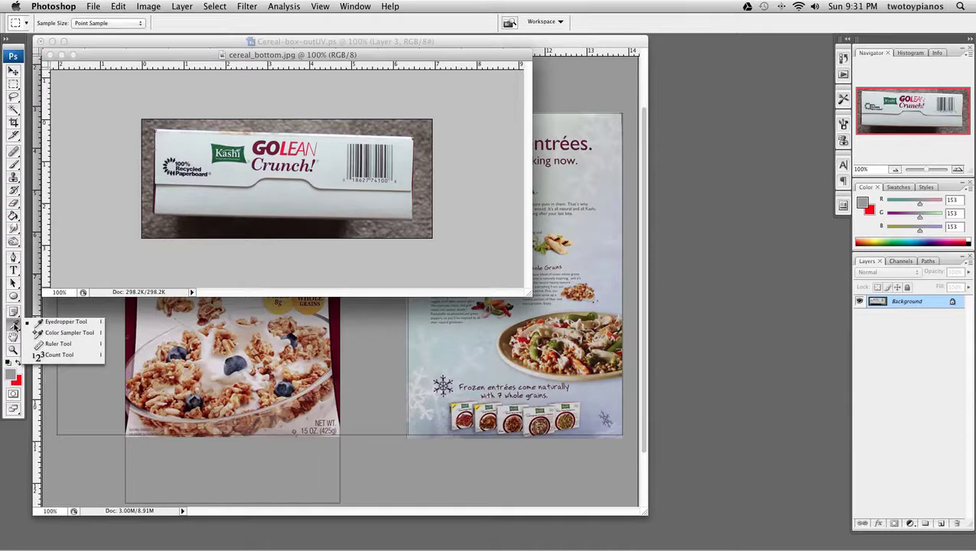
click(59, 343)
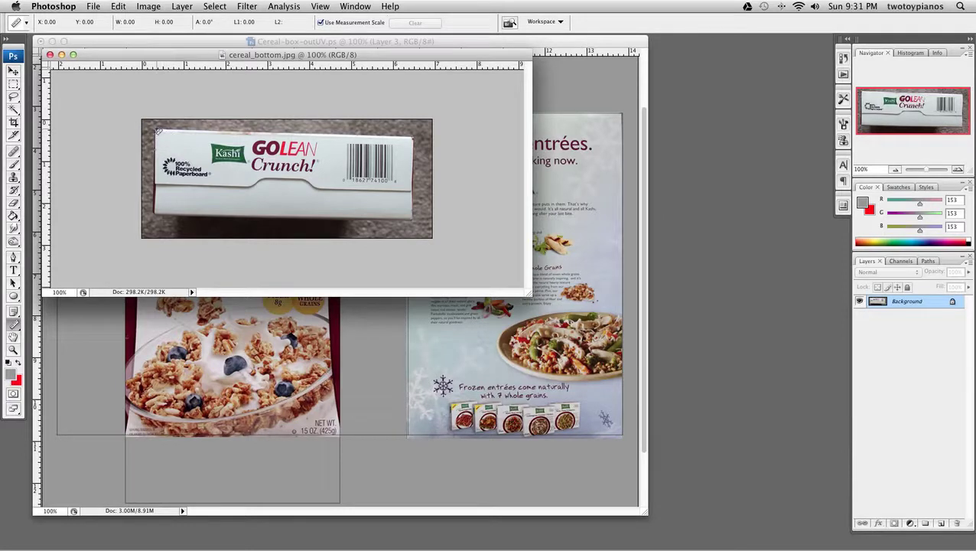
drag(157, 130, 413, 140)
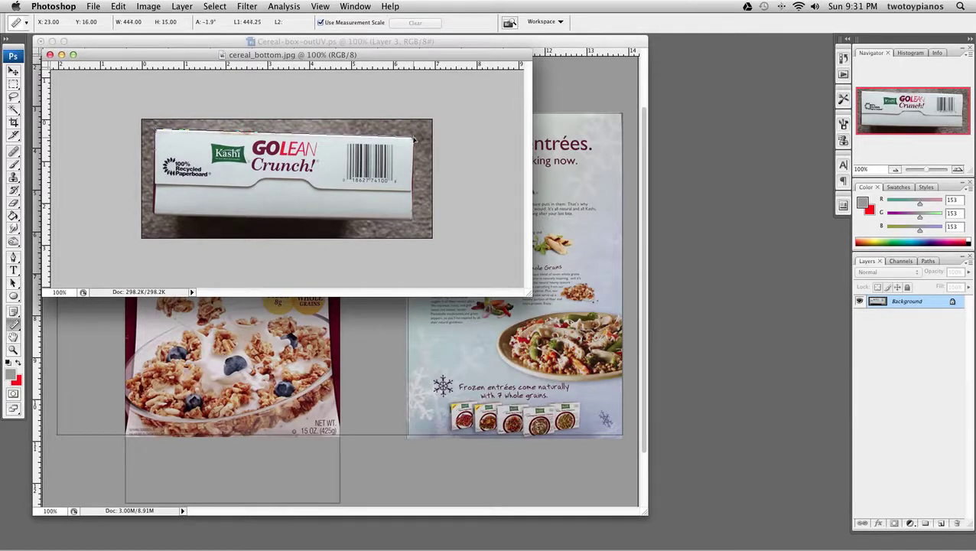
drag(413, 139, 414, 139)
click(148, 6)
mouse_move(189, 132)
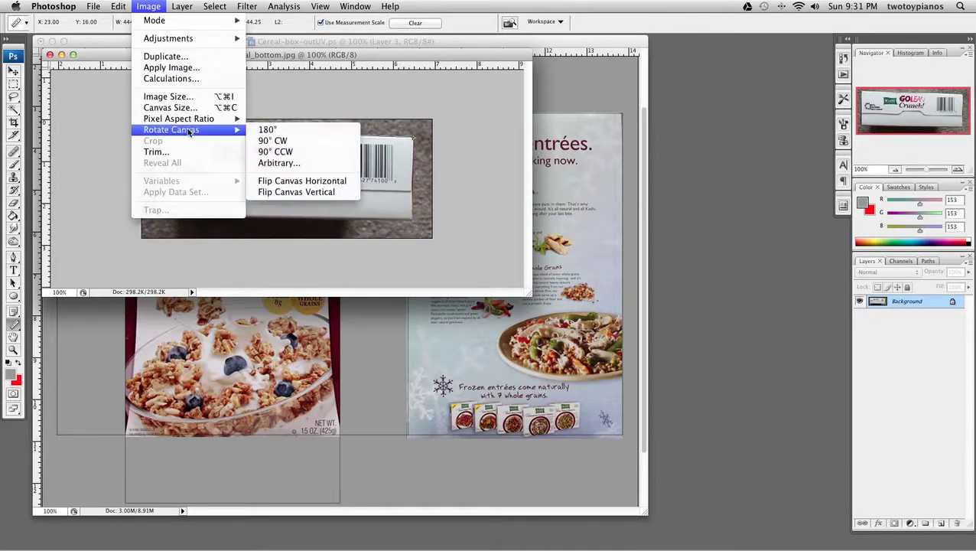
click(309, 169)
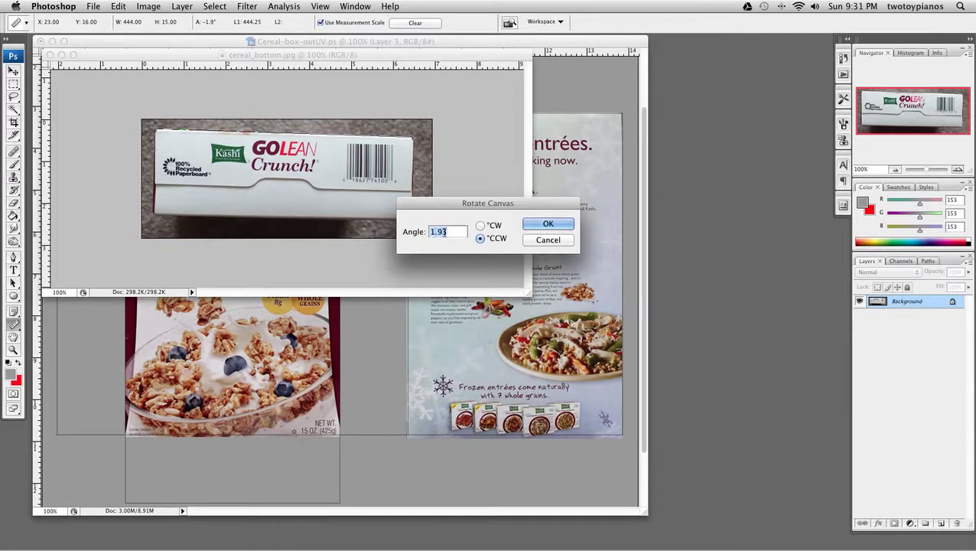
click(548, 224)
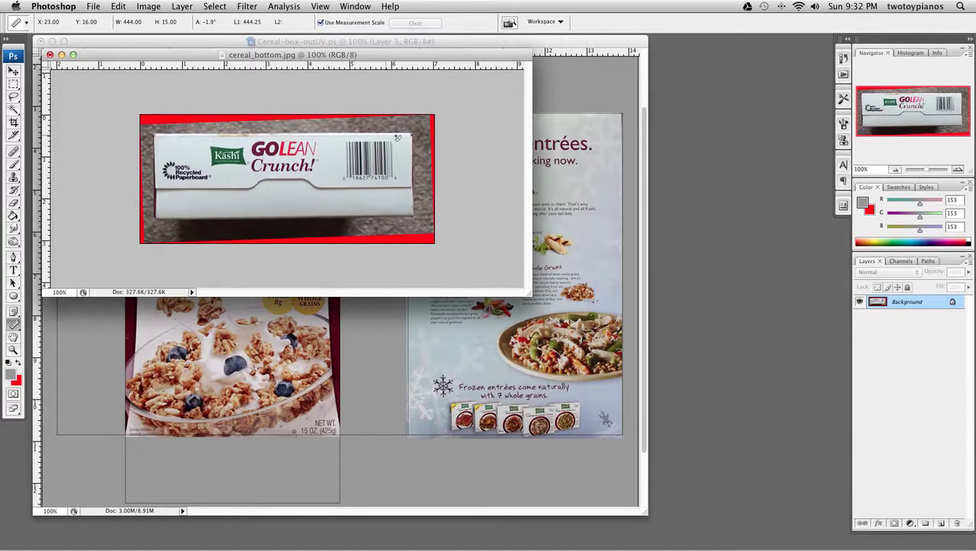
- Crop cereal_bottom.jpg to the edges of the box bottom, removing the carpet and the red canvas corners
click(15, 83)
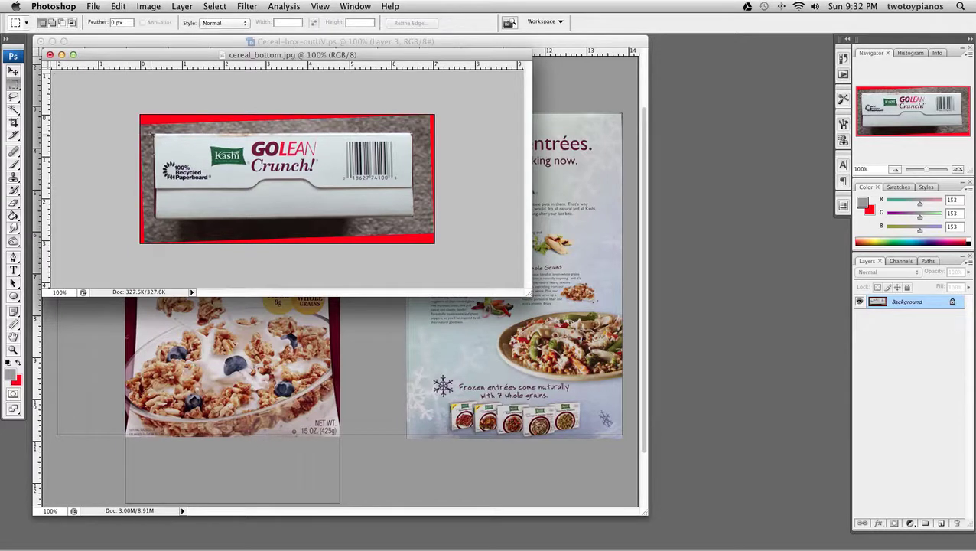
drag(156, 134, 411, 215)
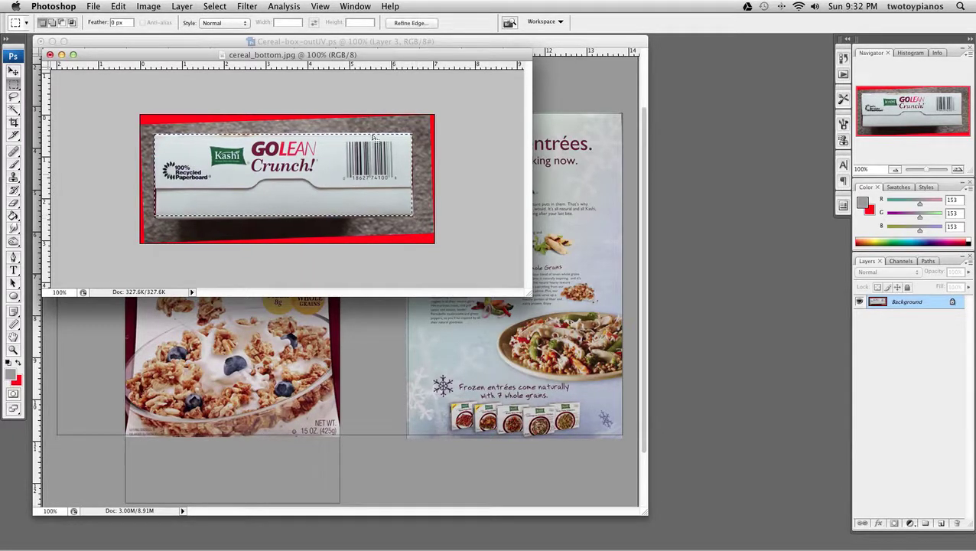
click(148, 6)
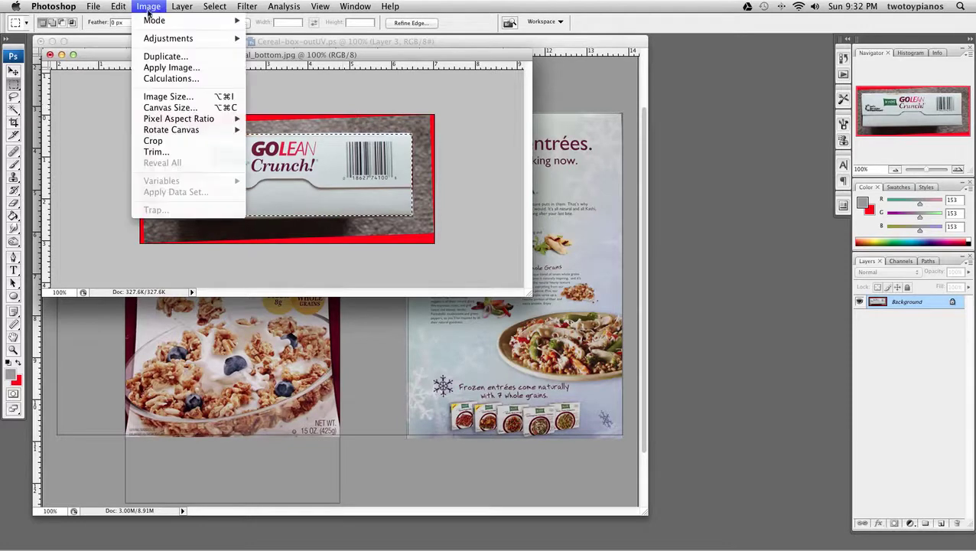
click(189, 142)
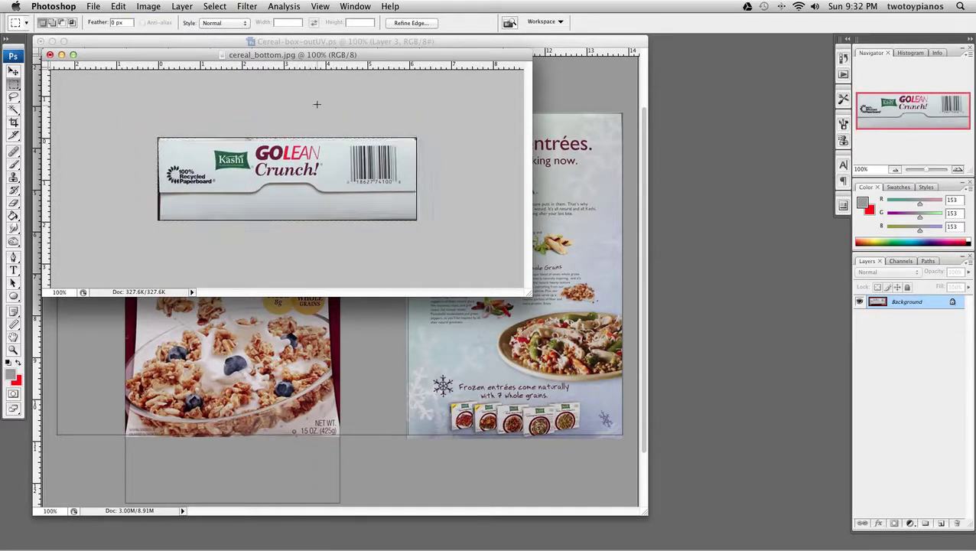
- Place the cereal_bottom.jpg window beside the UV layout and apply Auto Contrast to its image
drag(245, 41, 631, 38)
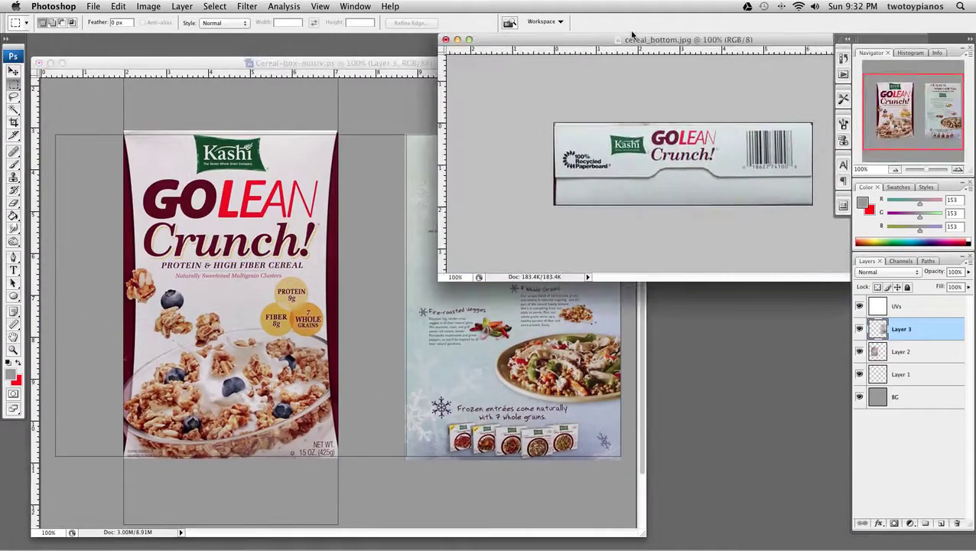
click(146, 8)
mouse_move(214, 40)
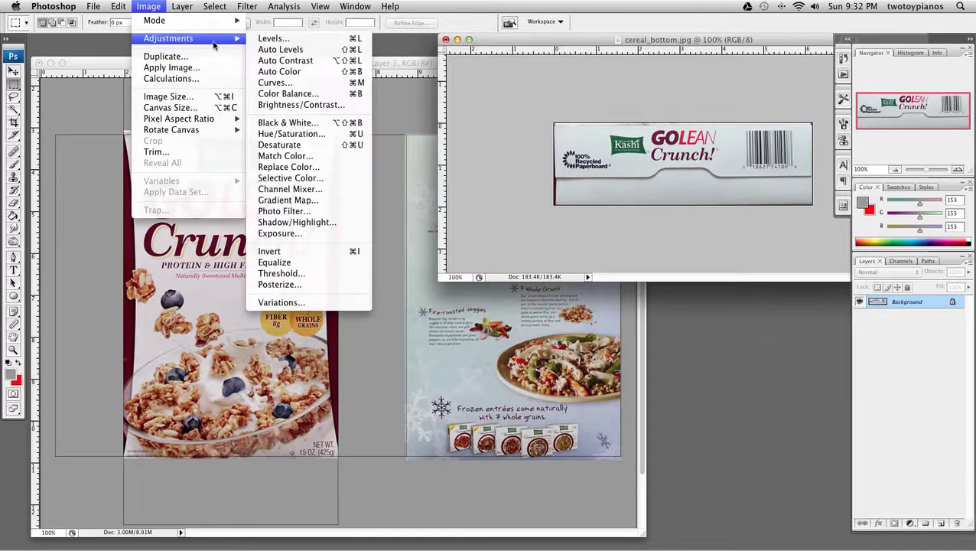
click(310, 61)
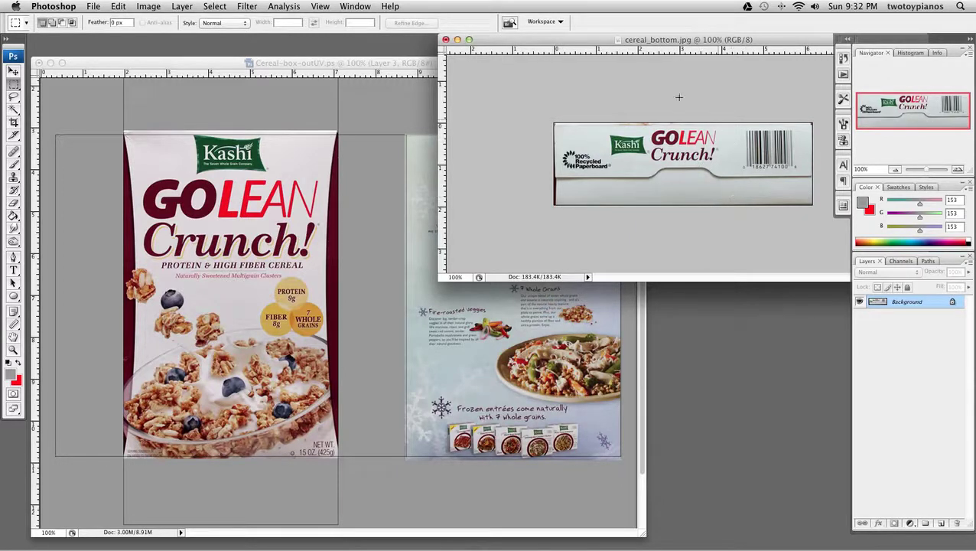
- Bring the box bottom image into Cereal-box-outUV.ps as a new layer below the front and scale it proportionally to about 89.3%
click(15, 71)
drag(736, 163, 292, 476)
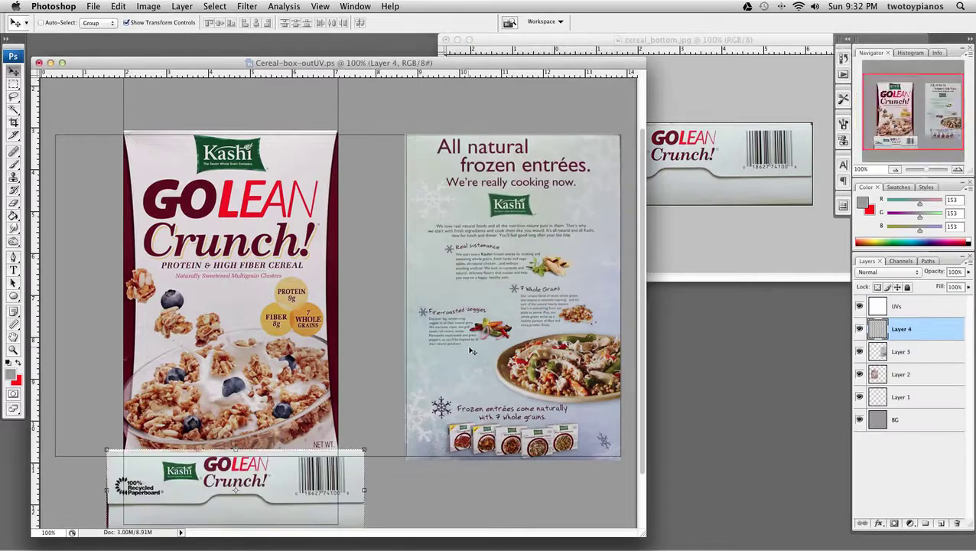
click(361, 450)
drag(354, 454, 337, 457)
- Shift the box bottom layer over the bottom panel outline and scale it proportionally to about 84.5% to match the panel's width
key(shift+Right)
key(shift+Right)
key(shift+Right)
key(shift+Right)
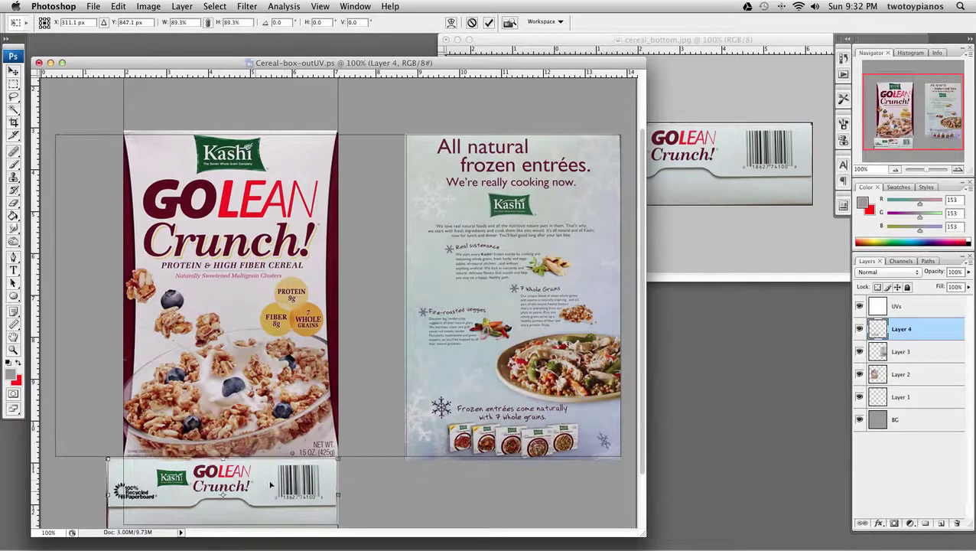
key(shift+Up)
key(shift+Up)
key(shift+Left)
key(shift+Down)
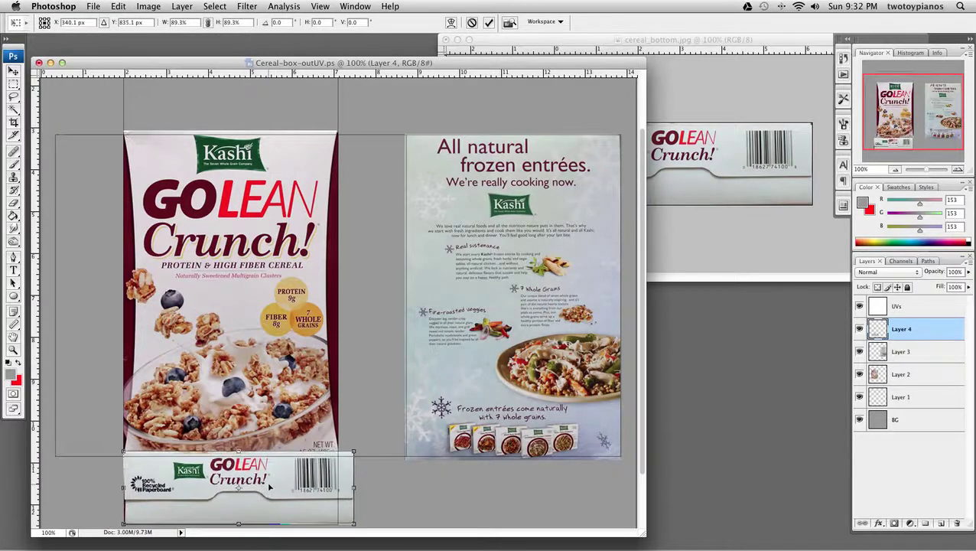
drag(351, 452, 320, 474)
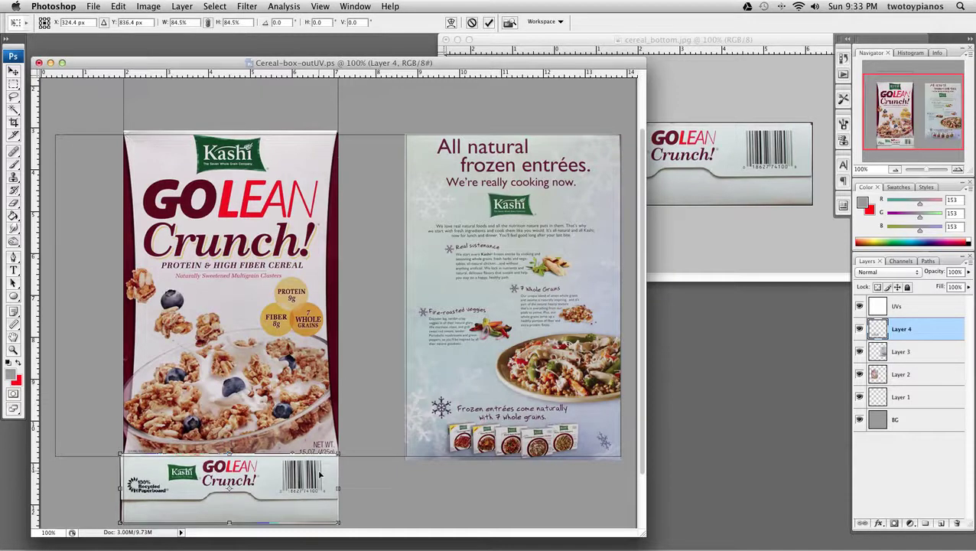
- Nudge the box bottom layer vertically to Y 842.6 px so its upper edge meets the front panel's lower edge
key(Down)
key(Down)
key(Down)
key(Down)
key(Down)
key(Down)
key(Down)
key(Down)
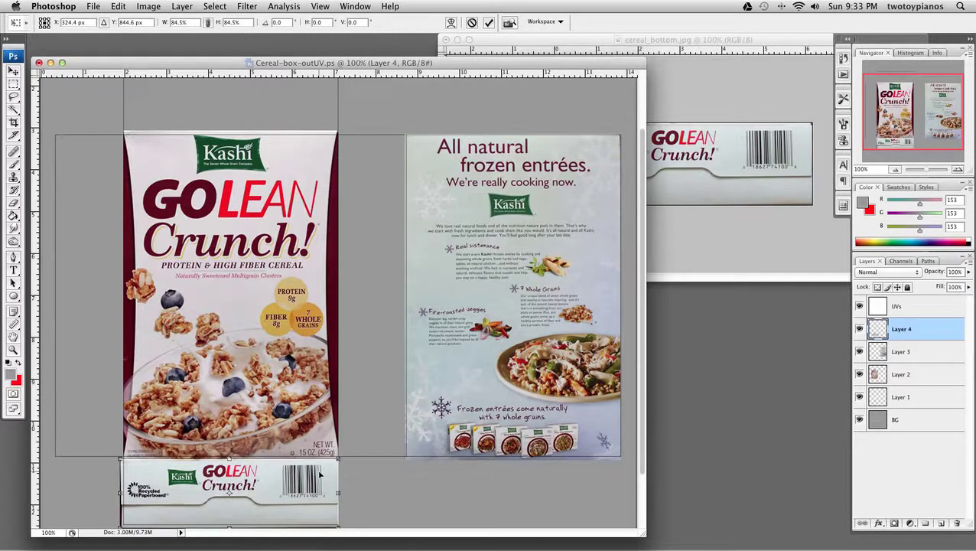
key(Up)
key(Up)
key(Up)
key(Up)
key(Up)
key(Up)
key(Down)
key(Down)
key(Down)
key(Down)
key(Down)
key(Down)
key(Down)
key(Down)
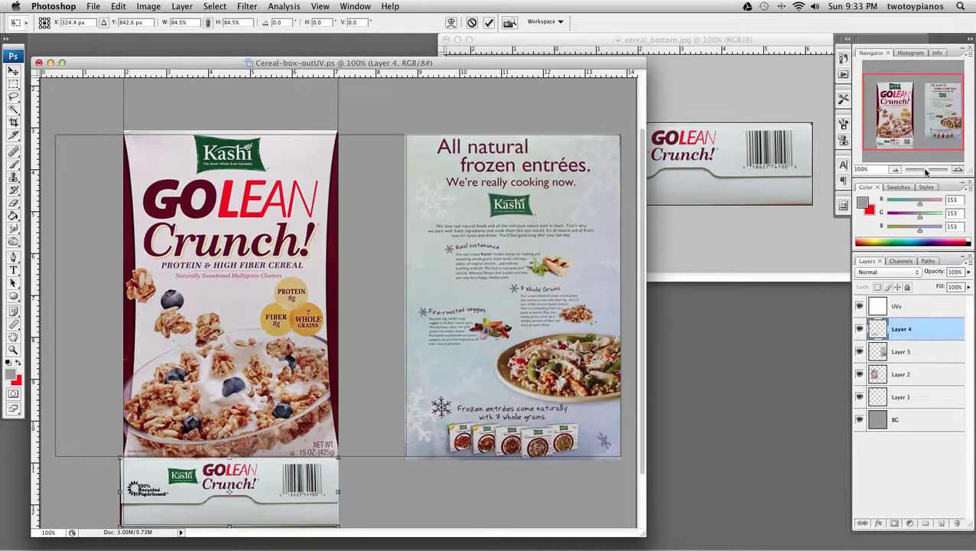
- Fine-tune the box bottom layer to X 325.9 px, Y 841.6 px against the bottom panel outline and apply the transform
drag(925, 171, 932, 174)
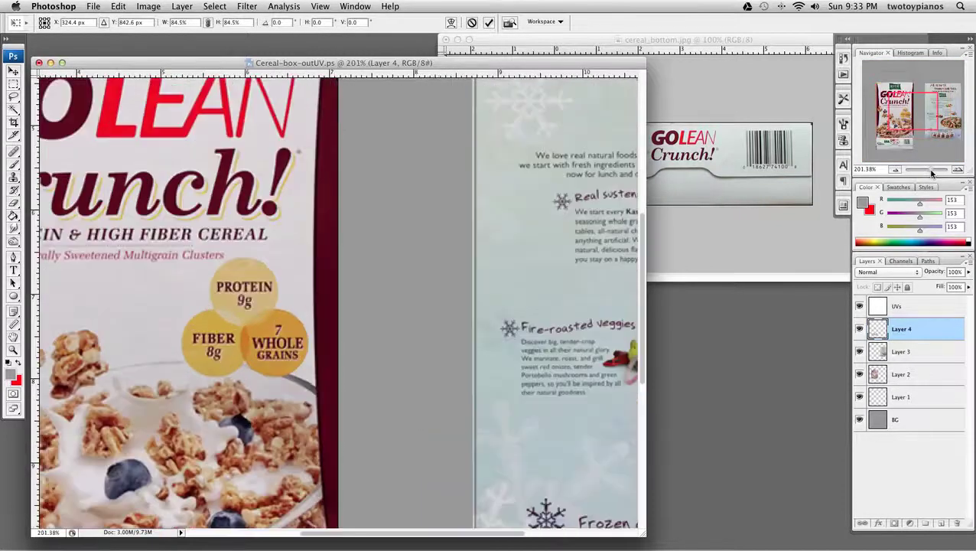
drag(904, 114, 889, 143)
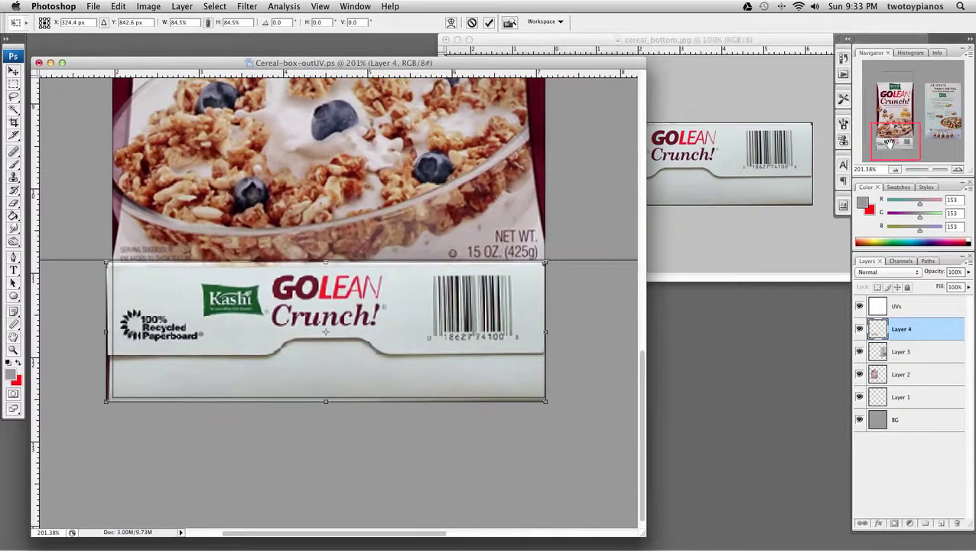
key(Up)
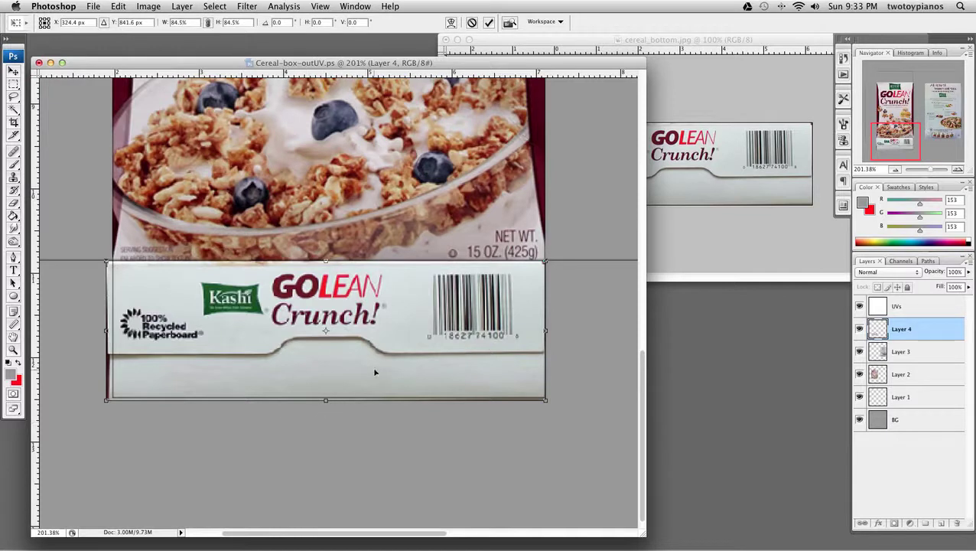
key(Right)
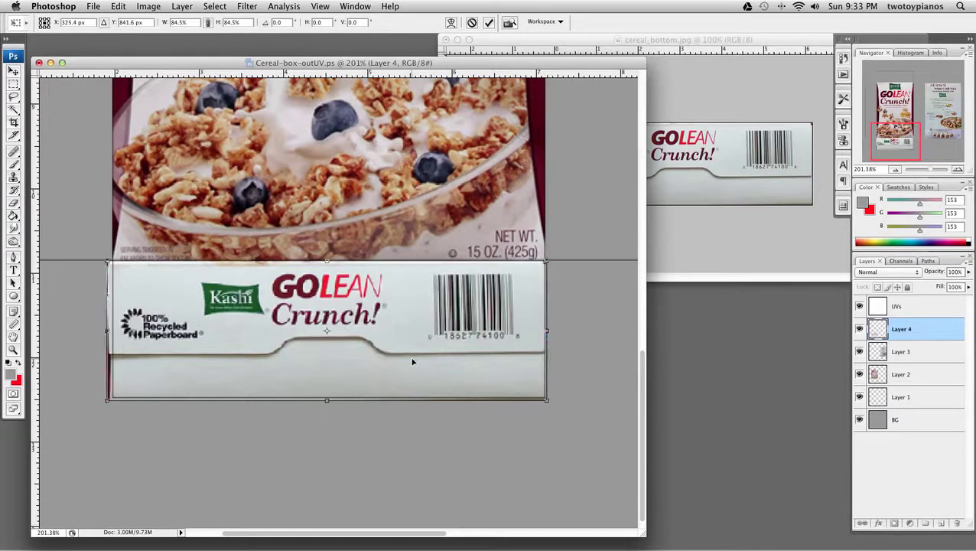
key(Right)
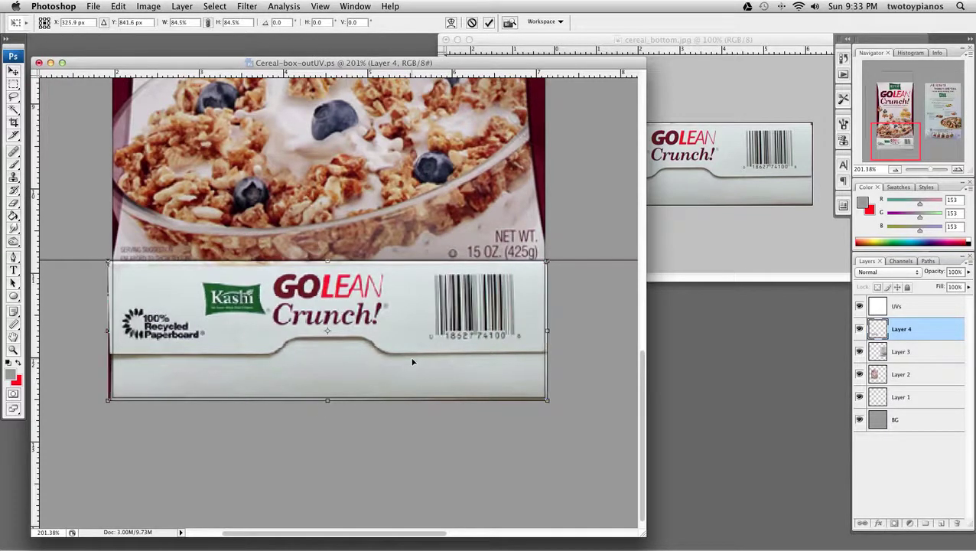
key(Return)
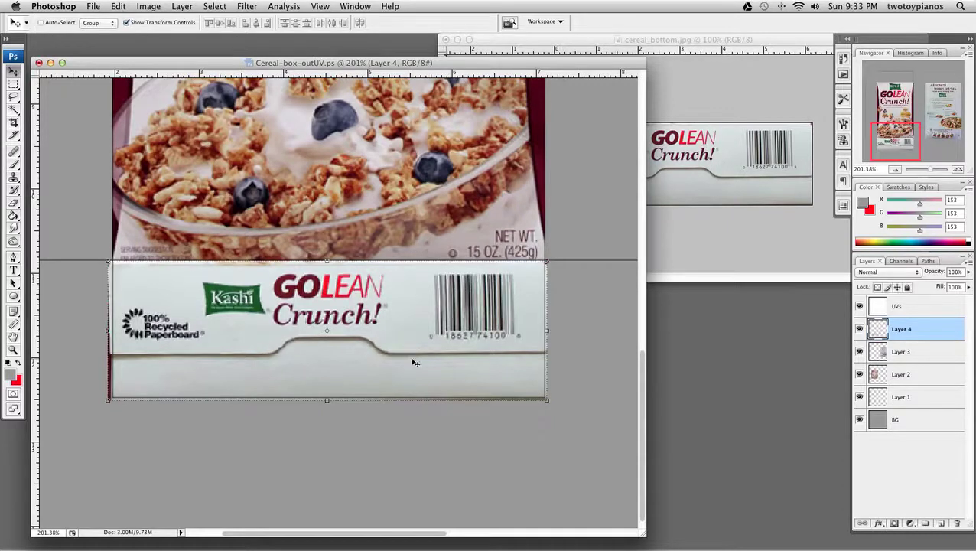
- Close cereal_bottom.jpg without saving its changes
click(13, 82)
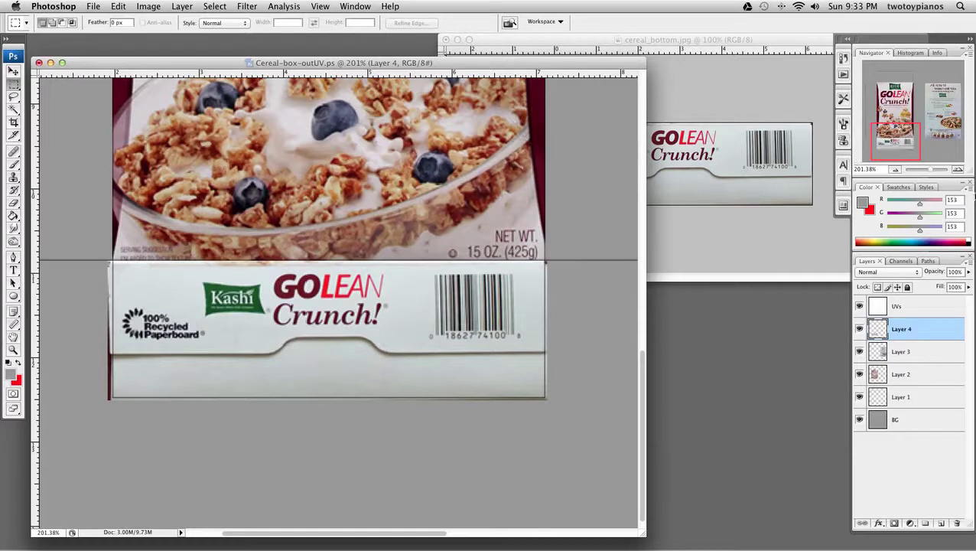
drag(938, 176, 924, 173)
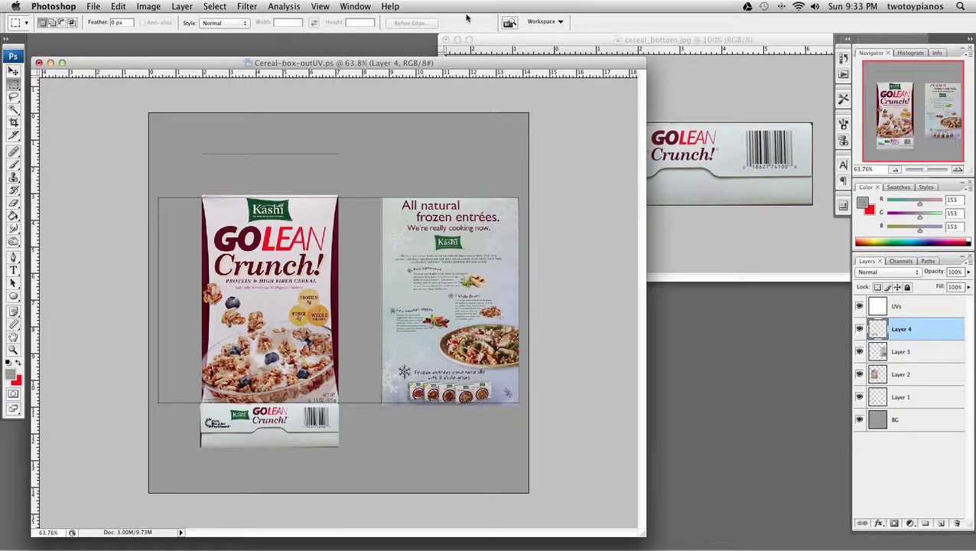
click(481, 45)
click(445, 39)
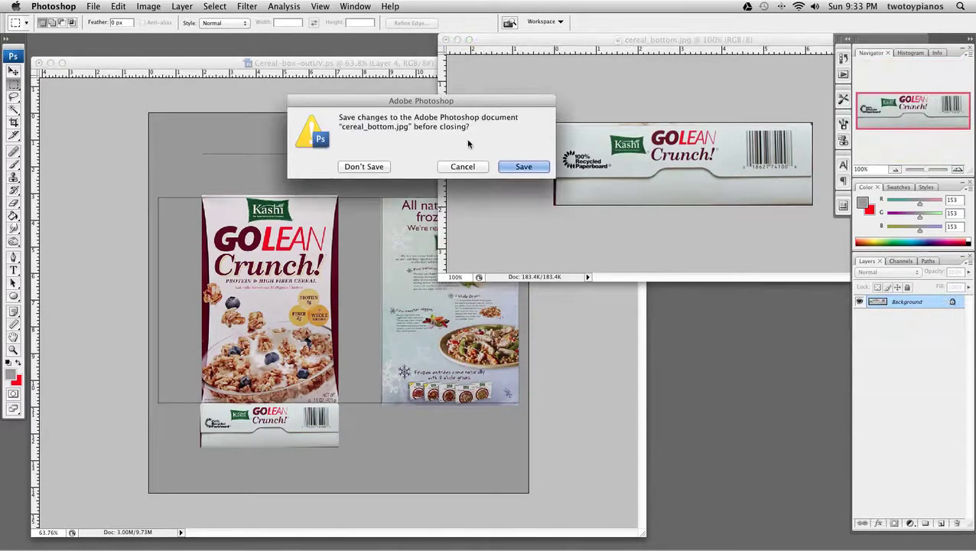
click(375, 166)
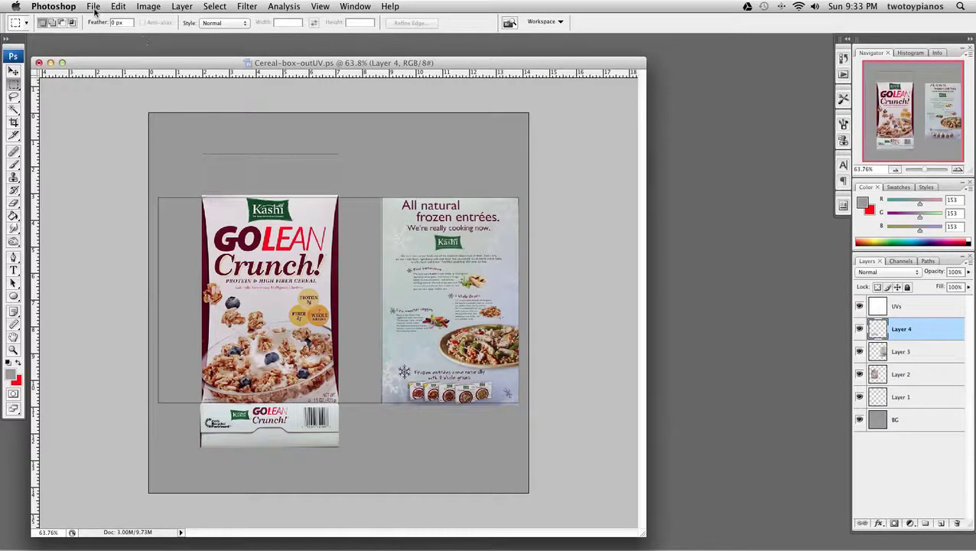
- Open cereal_side01.jpg from the sourceimages folder and crop it to a rectangular selection around the box side
click(94, 7)
click(107, 30)
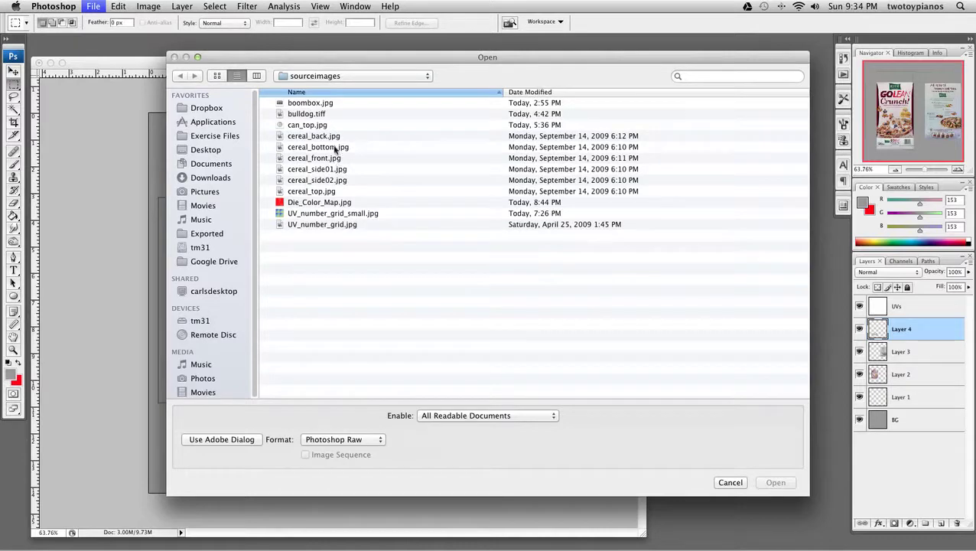
click(340, 169)
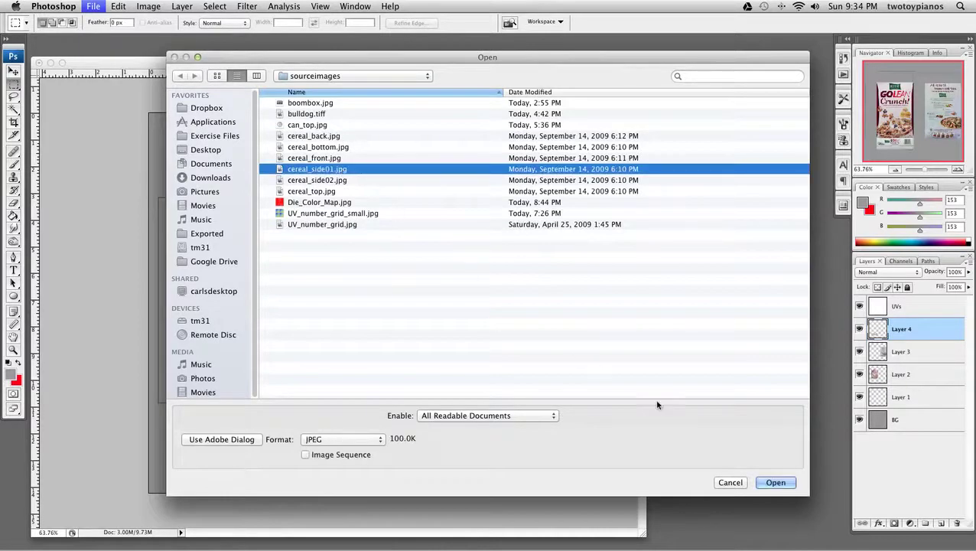
click(775, 482)
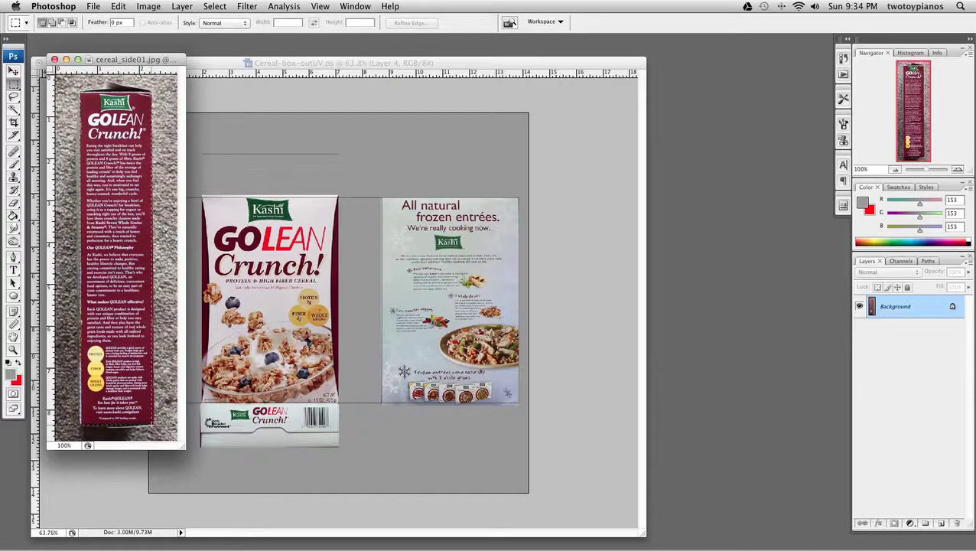
drag(153, 420, 158, 425)
click(149, 7)
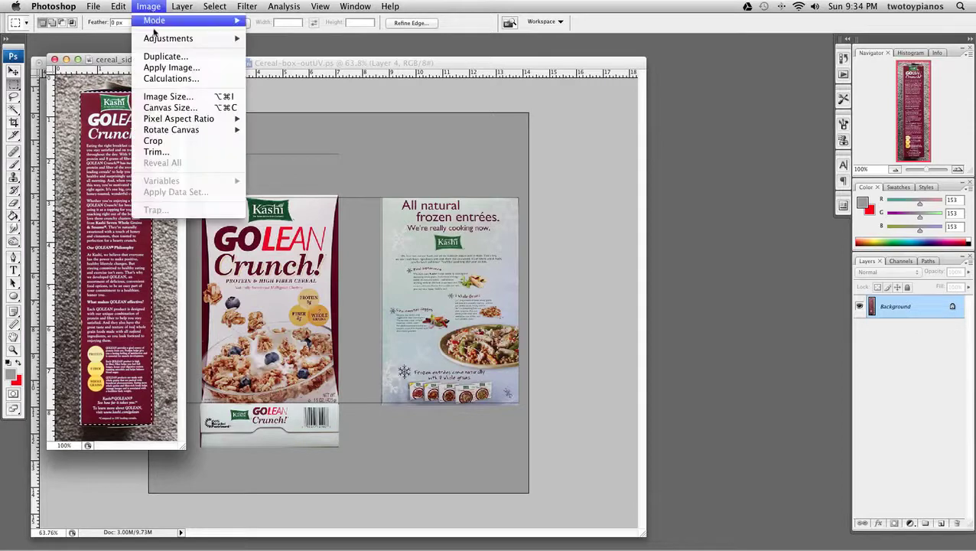
click(166, 138)
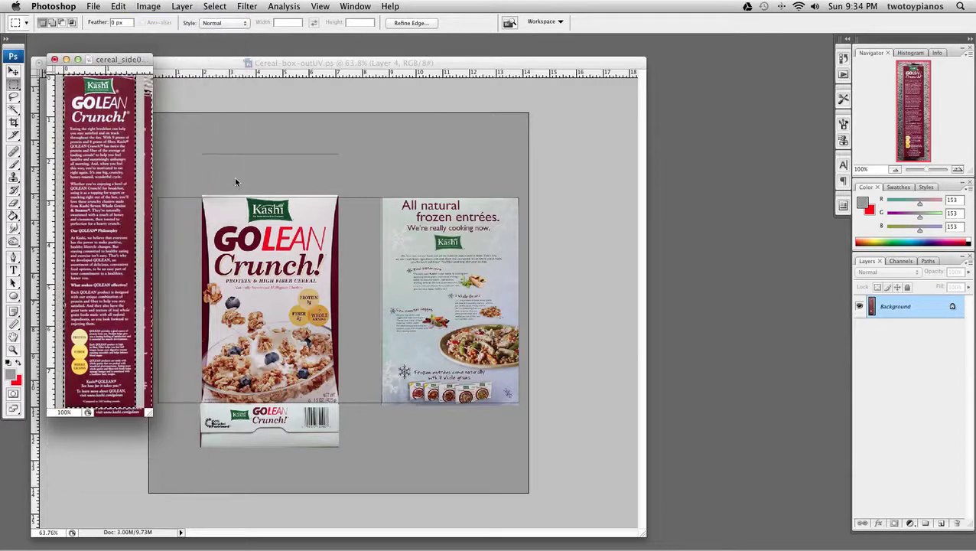
- Bring the cropped first side into Cereal-box-outUV.ps as a new layer and align it over the outline between the front and back panels
click(13, 71)
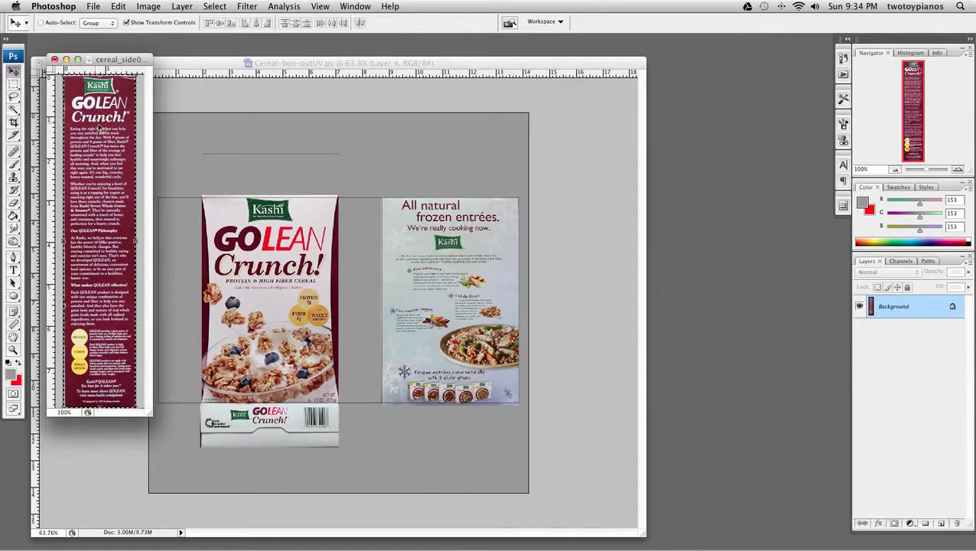
drag(102, 128, 364, 246)
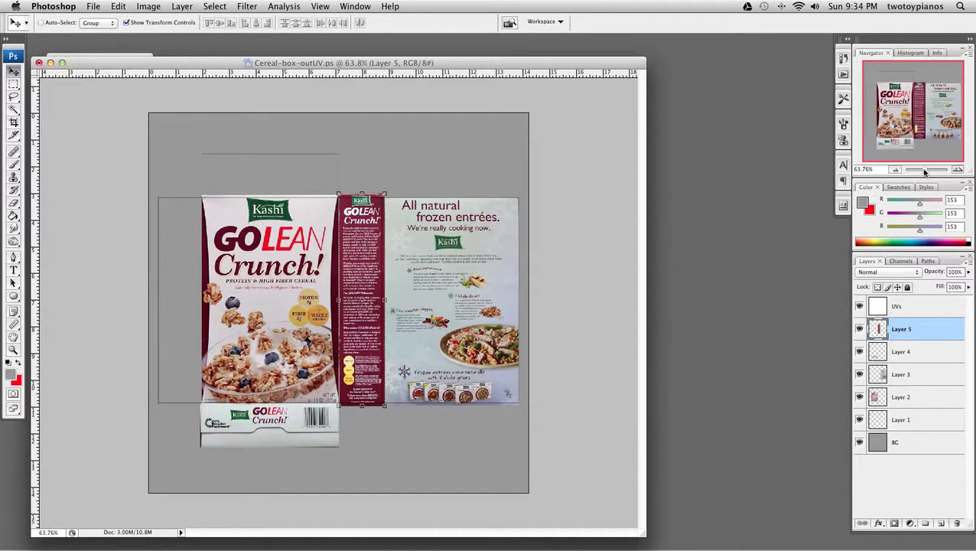
drag(924, 171, 930, 173)
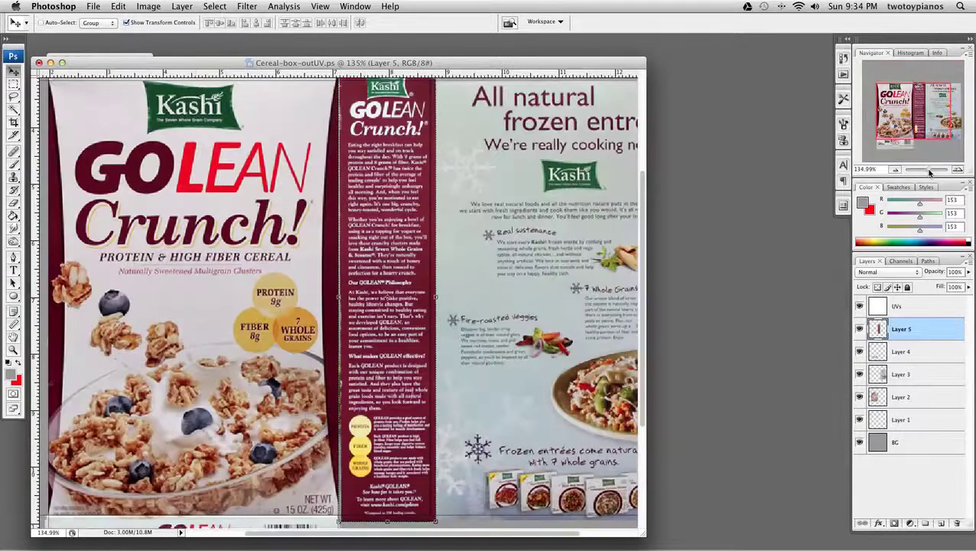
drag(643, 205, 647, 323)
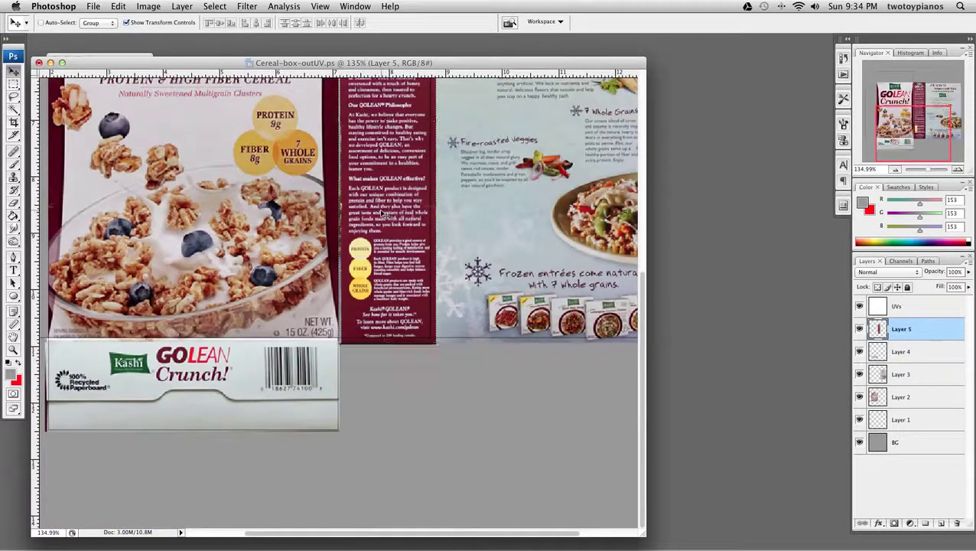
drag(380, 214, 376, 212)
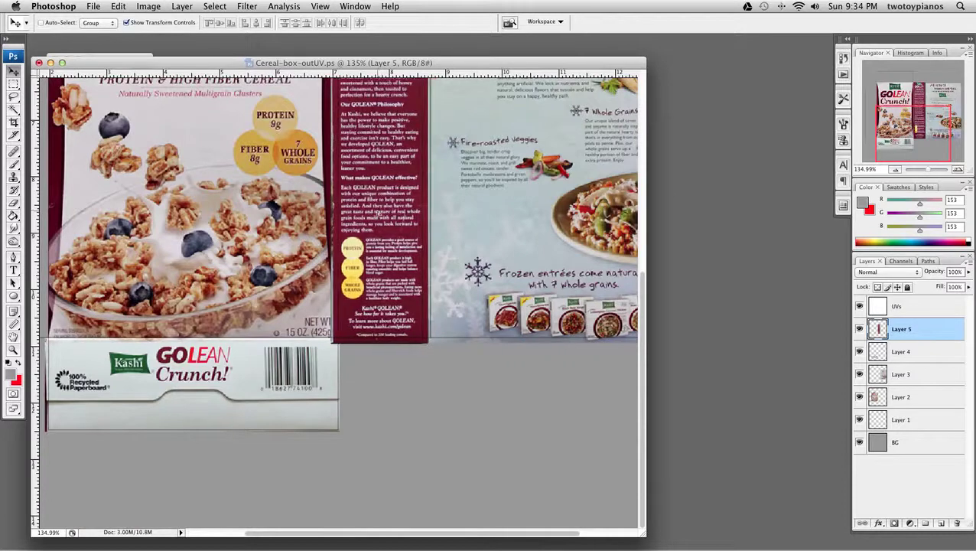
key(super+z)
key(super+z)
drag(378, 214, 380, 215)
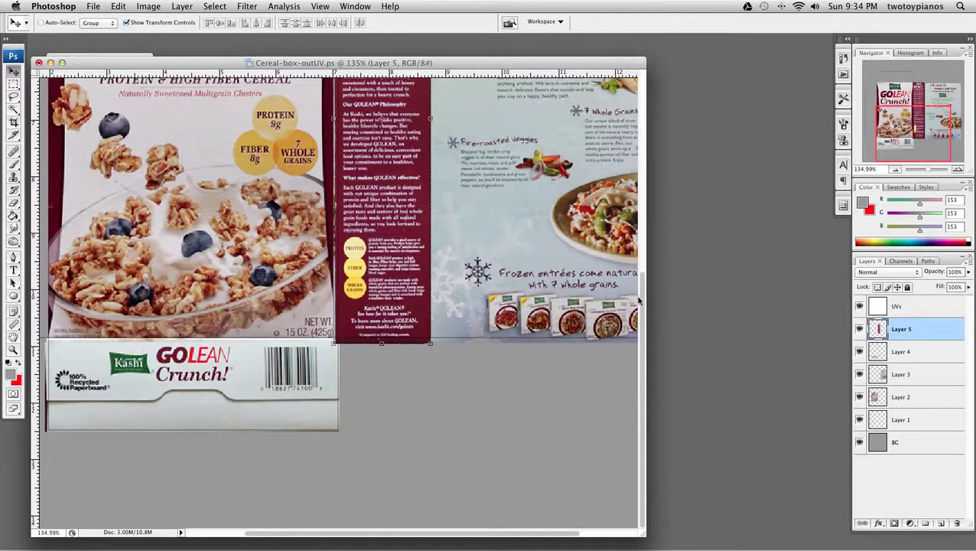
drag(643, 285, 648, 196)
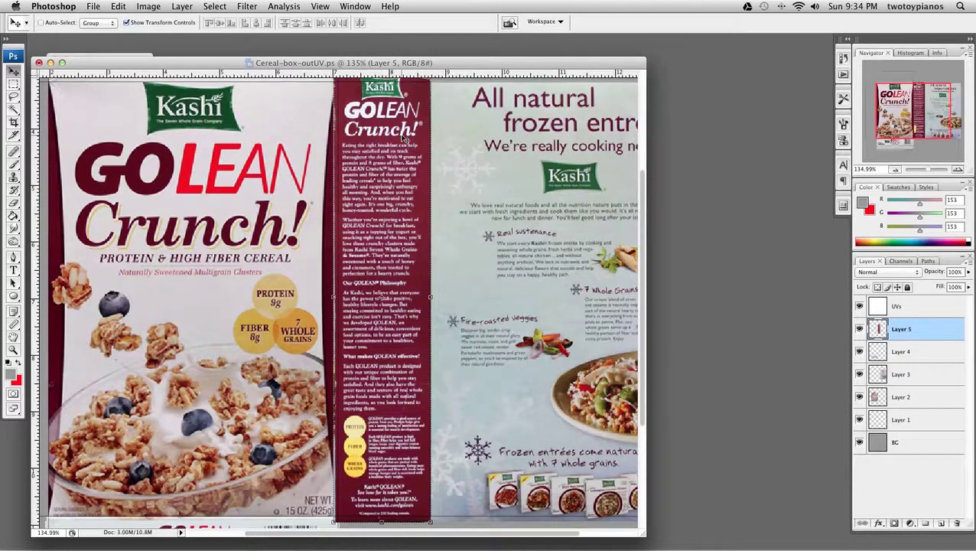
- Scale the first side layer proportionally to about 99% to match the panel outline's height and apply the transform
click(13, 84)
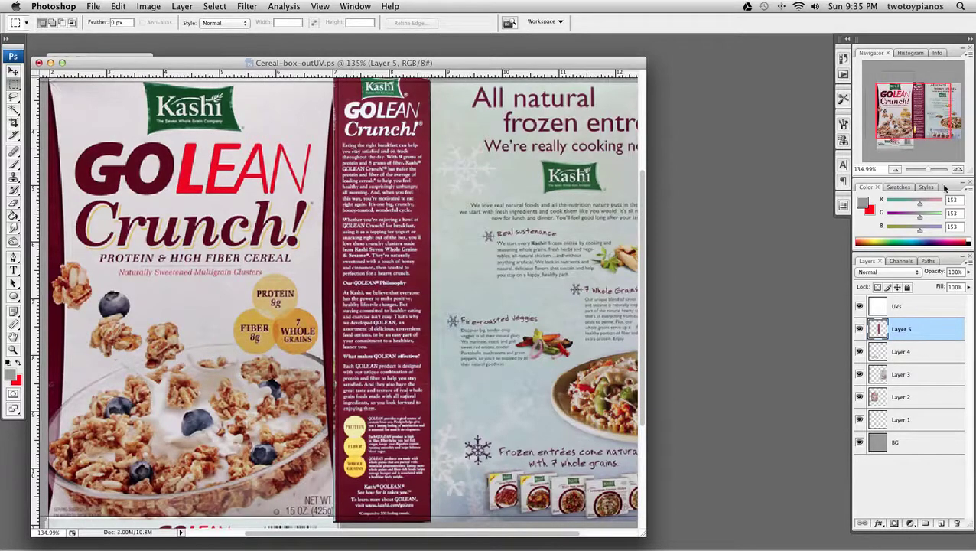
click(927, 170)
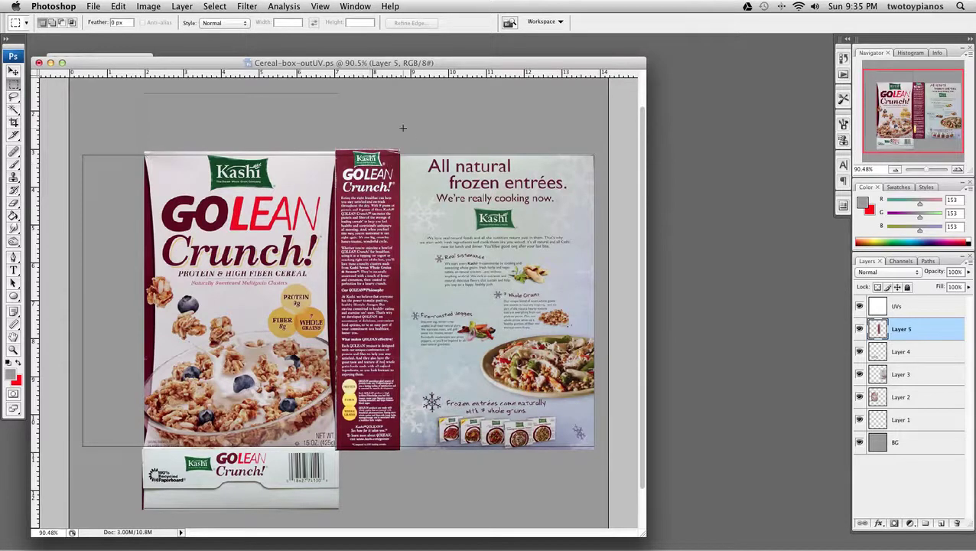
key(super+t)
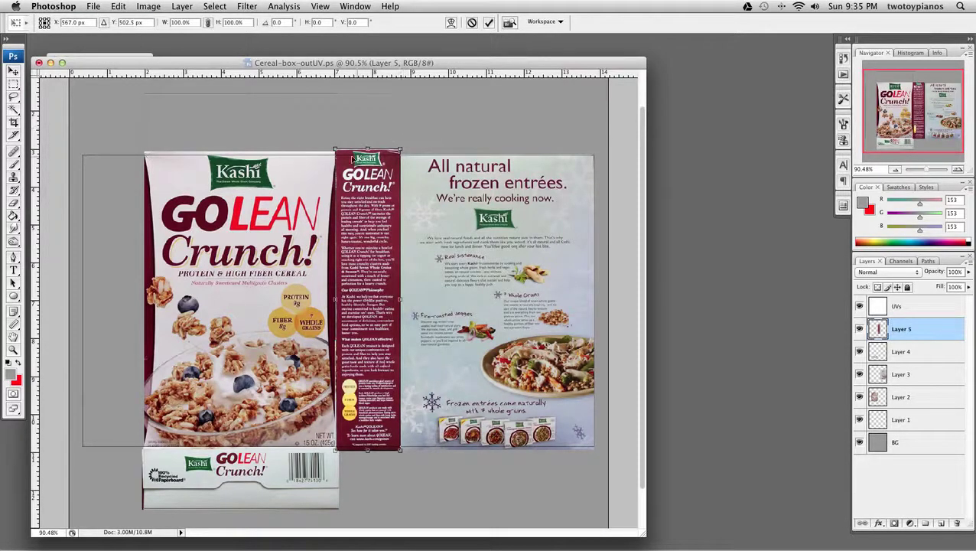
drag(334, 147, 337, 151)
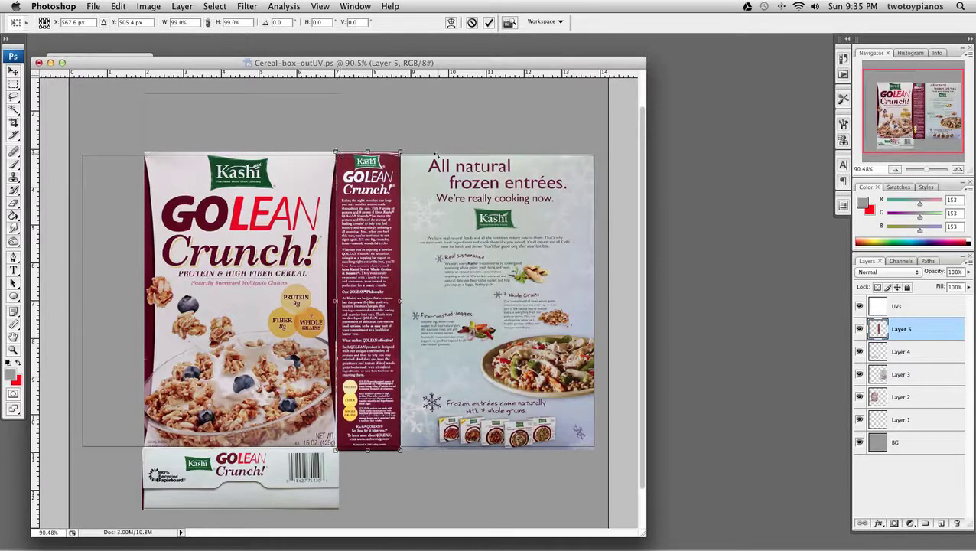
key(Return)
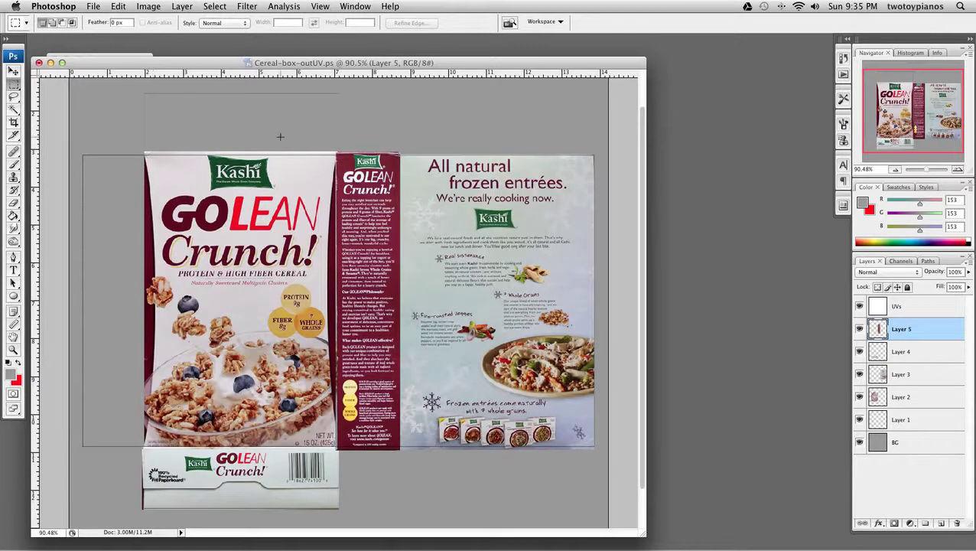
drag(321, 138, 338, 502)
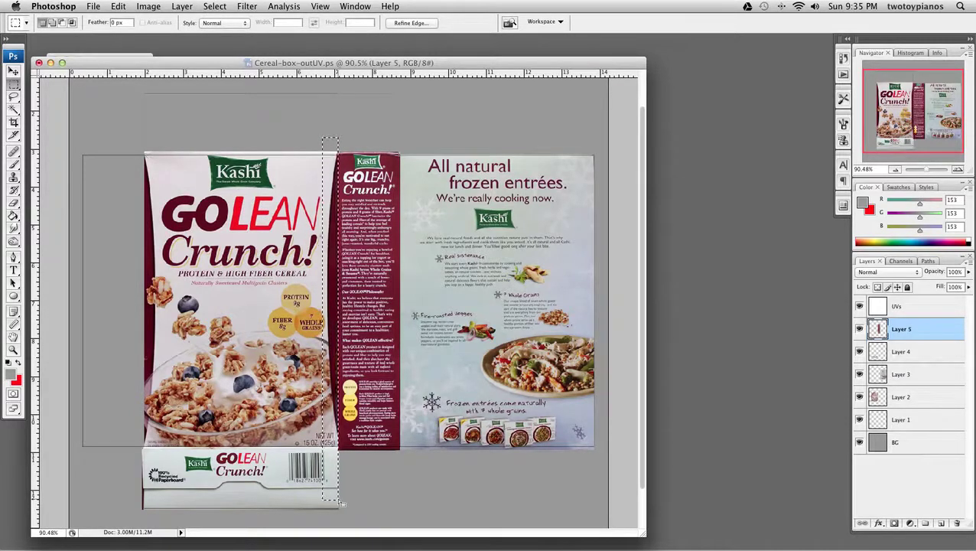
click(368, 130)
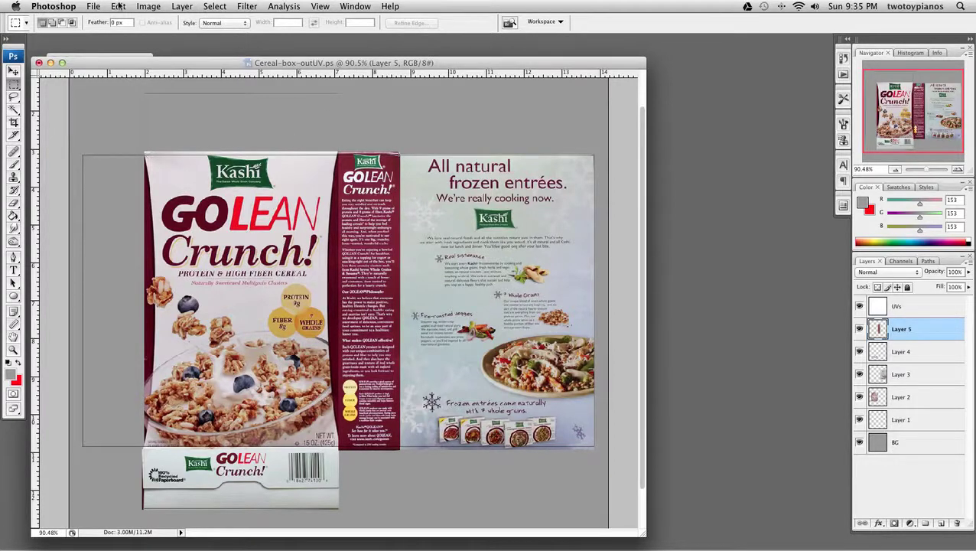
- Open cereal_side02.jpg from the sourceimages folder and crop it to a rectangular selection around the box side
click(93, 6)
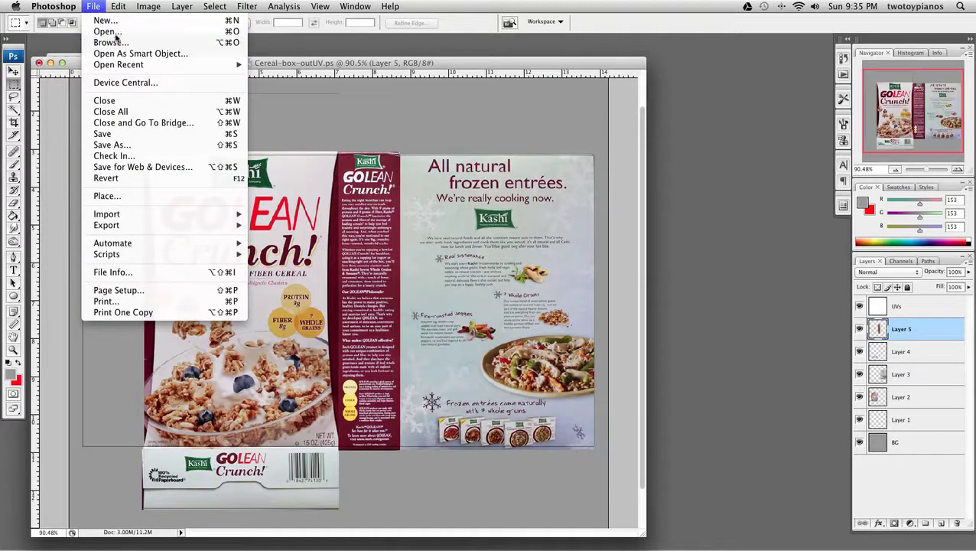
click(113, 32)
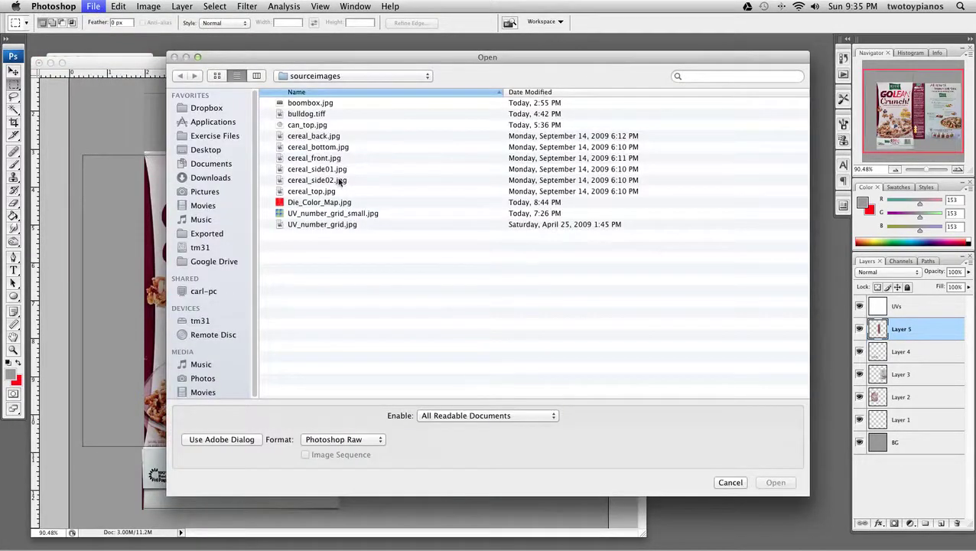
click(339, 180)
click(765, 482)
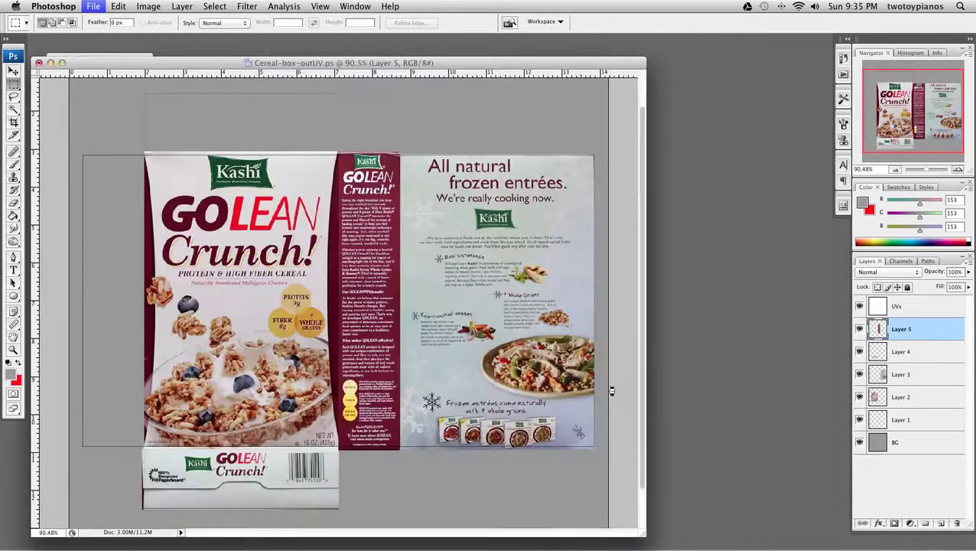
drag(144, 66, 382, 92)
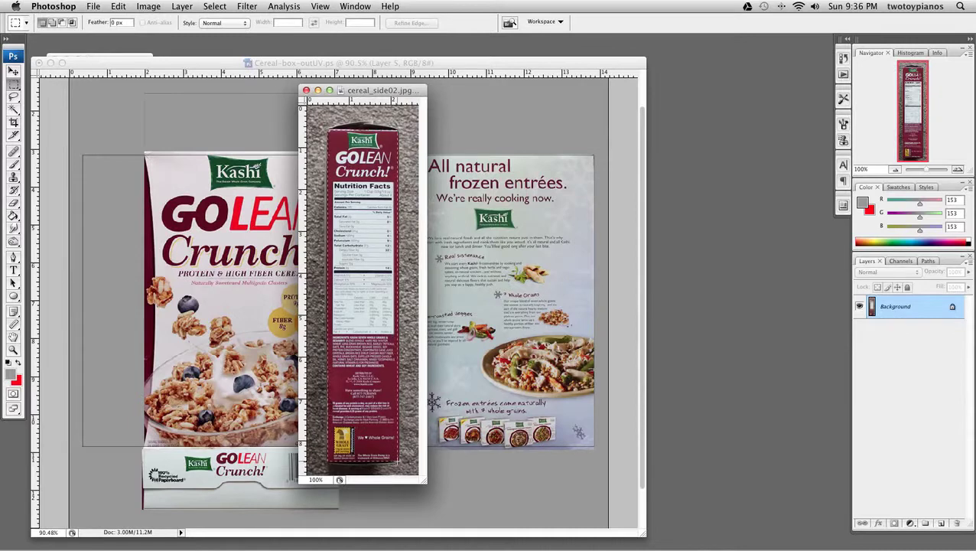
drag(397, 461, 397, 462)
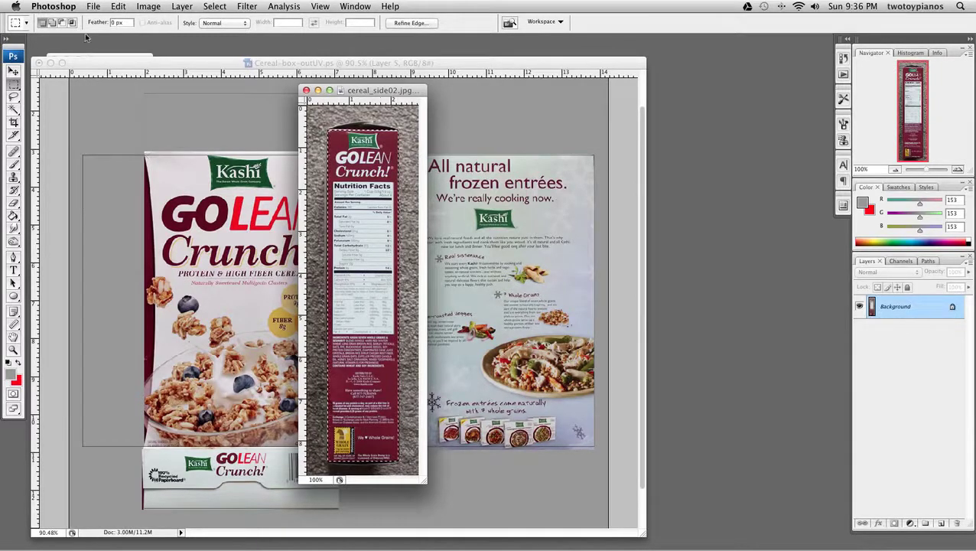
click(148, 7)
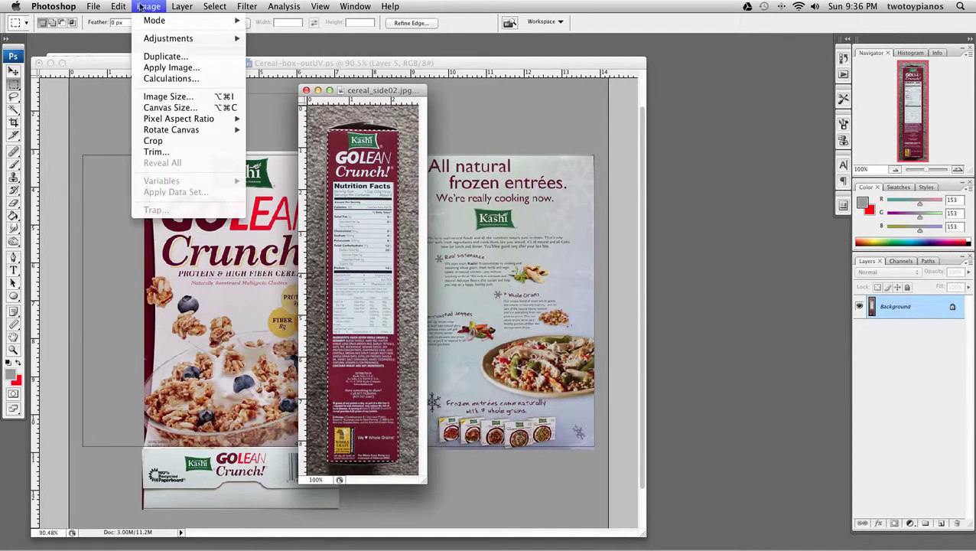
click(153, 141)
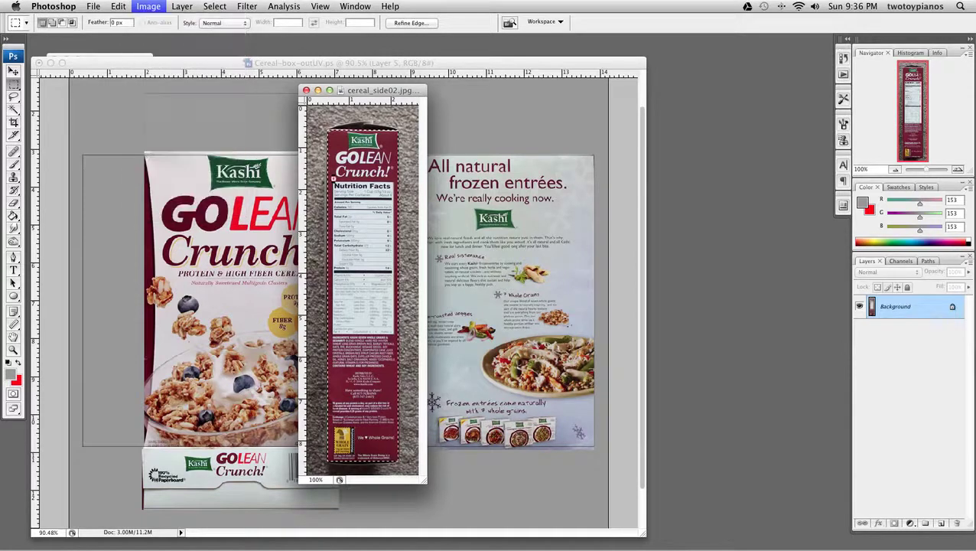
- Bring the cropped second side into Cereal-box-outUV.ps as a new layer over the narrow panel outline left of the box front
click(13, 70)
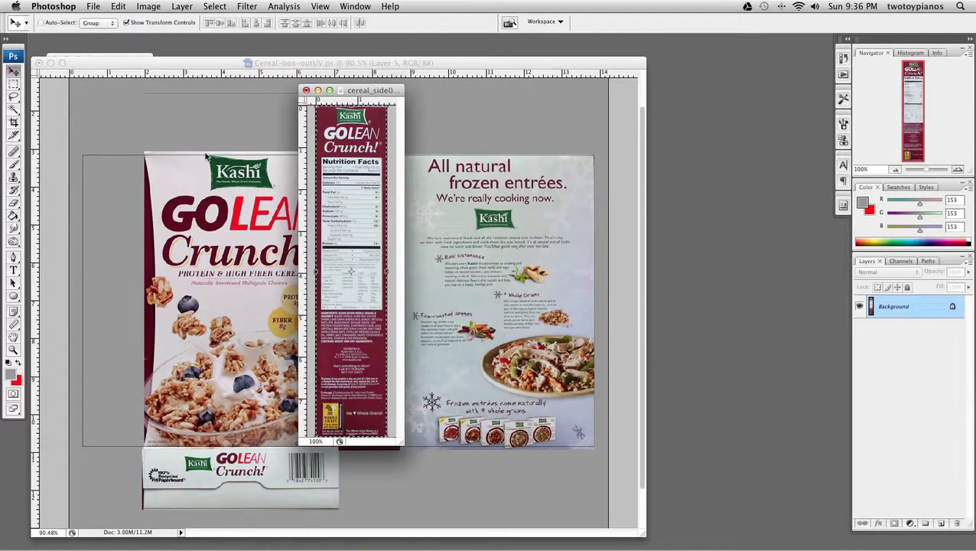
drag(350, 271, 368, 301)
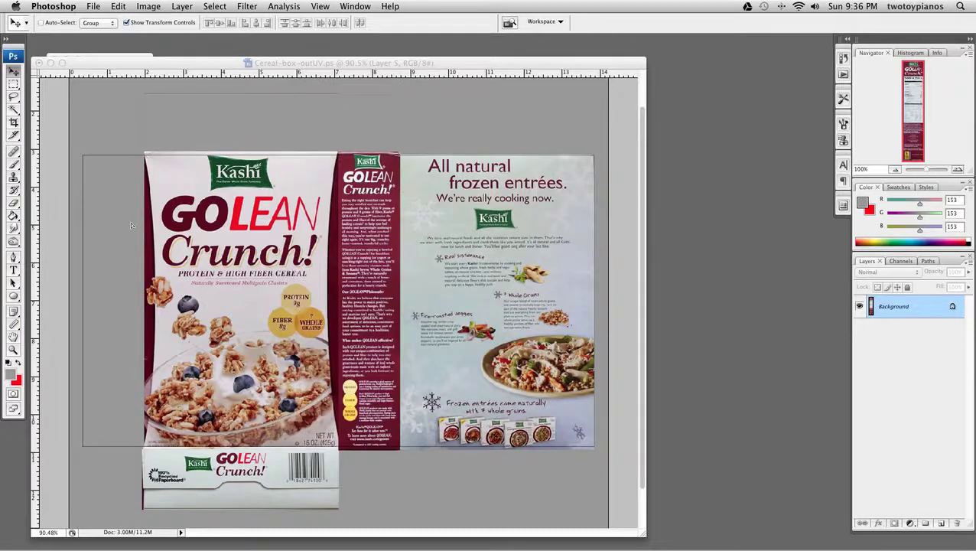
mouse_move(131, 225)
mouse_down()
mouse_move(138, 220)
mouse_move(123, 239)
mouse_up()
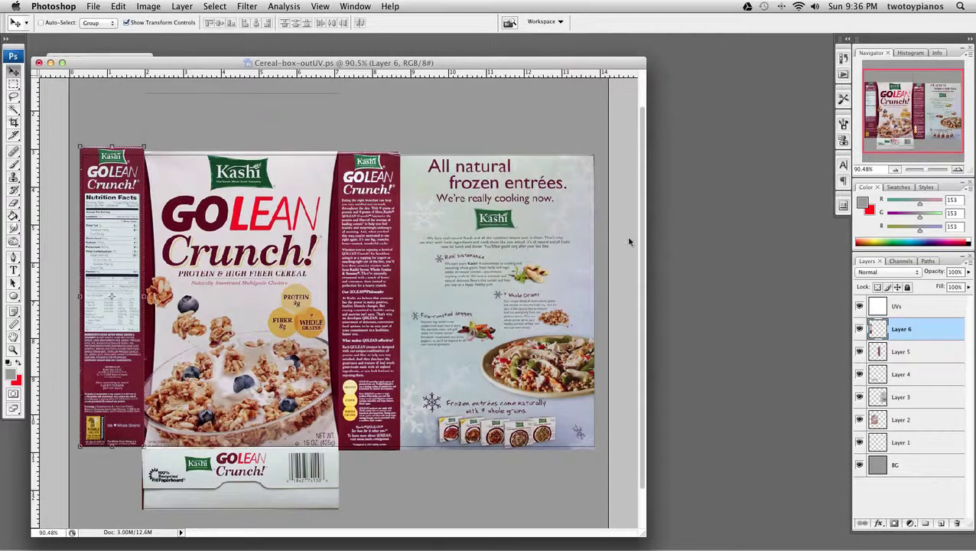
- Align the second side layer over its panel outline, scale it proportionally to about 97.6% to match the outline's height, and apply the transform
drag(348, 65, 360, 46)
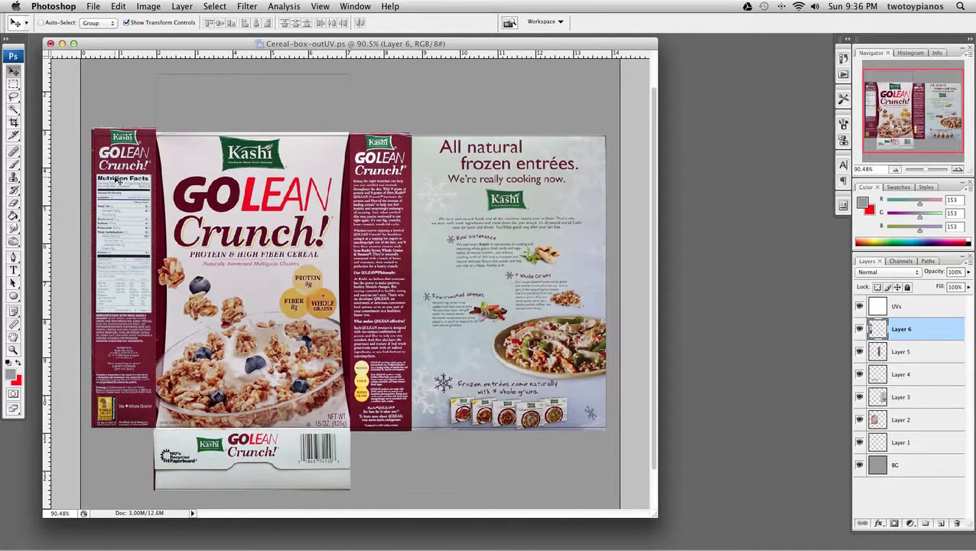
drag(117, 180, 118, 179)
drag(90, 126, 93, 134)
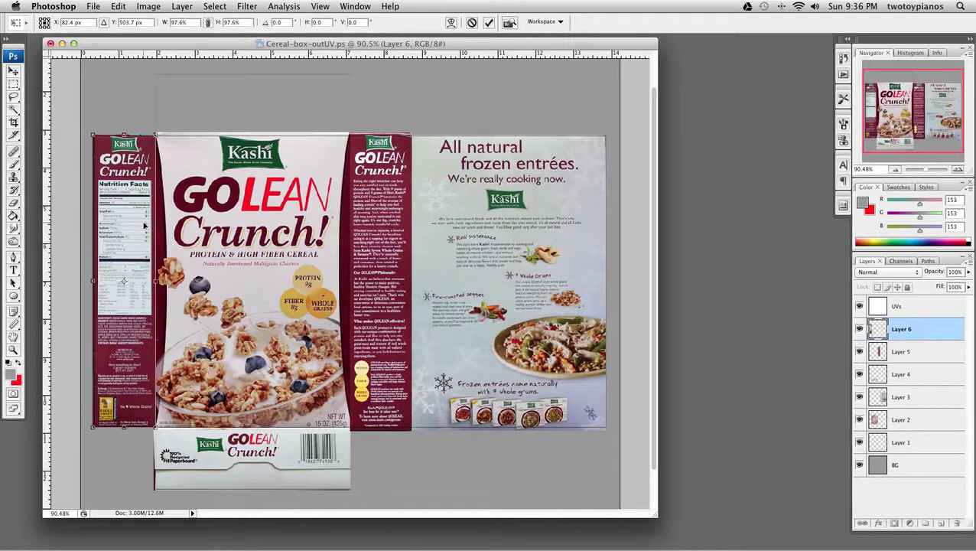
key(Return)
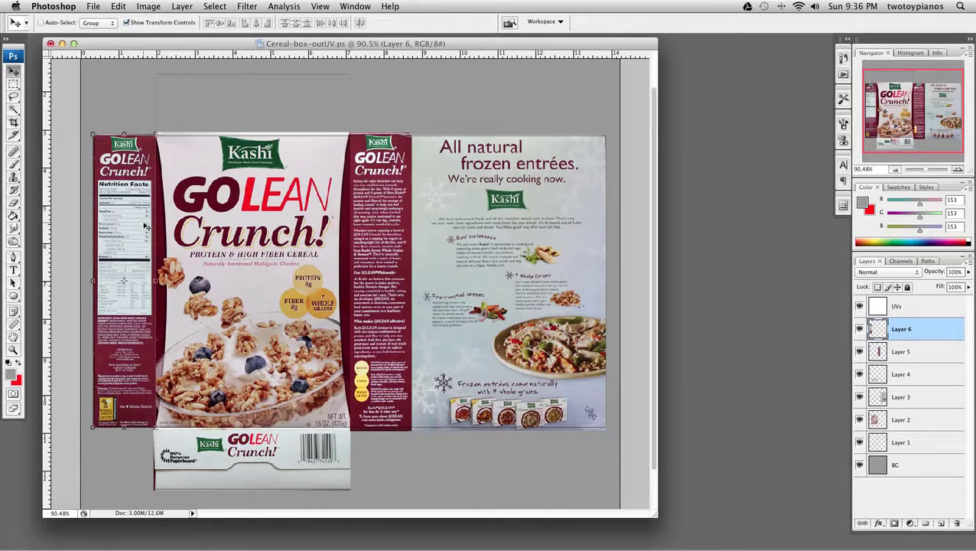
key(Left)
key(Right)
click(14, 83)
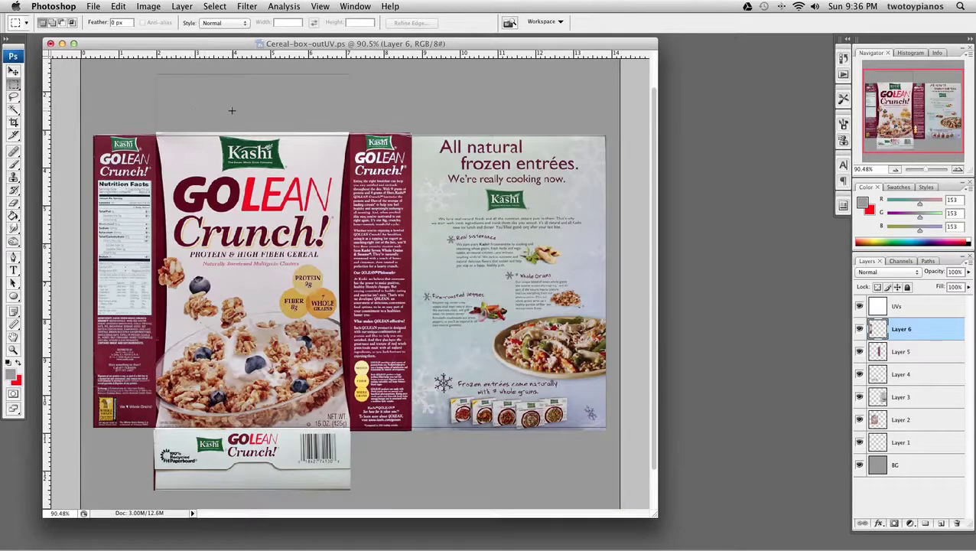
- Open cereal_top.jpg from the sourceimages folder and place its window clear of the texture's upper panel outline
click(94, 7)
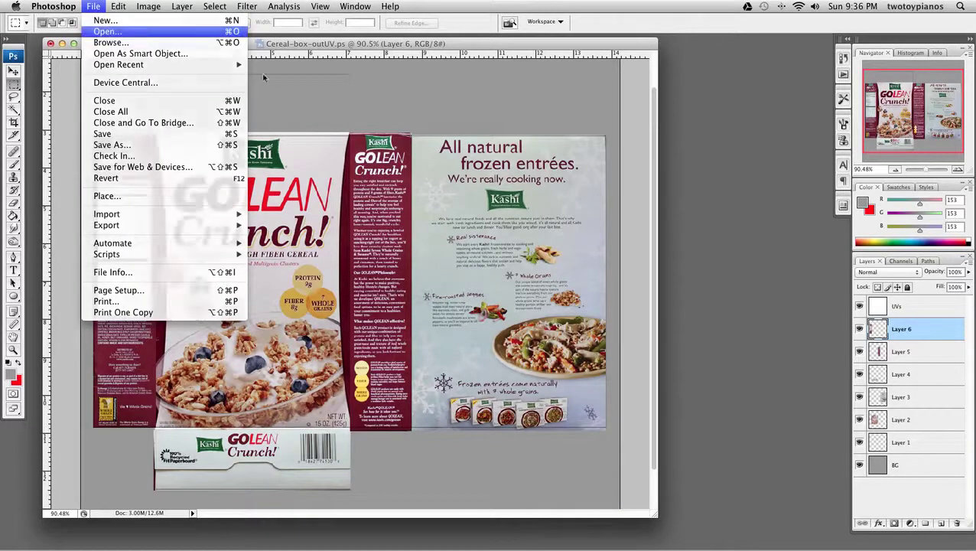
click(107, 31)
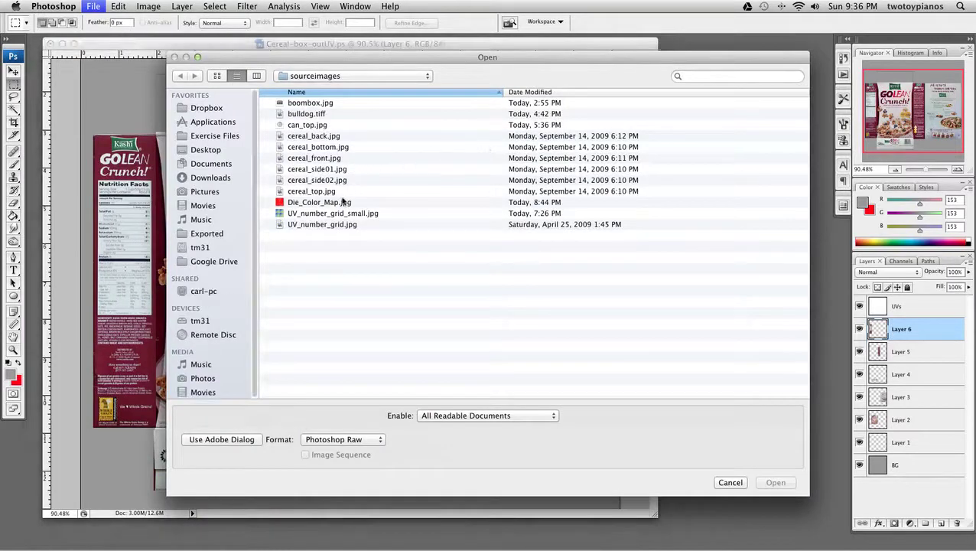
click(328, 192)
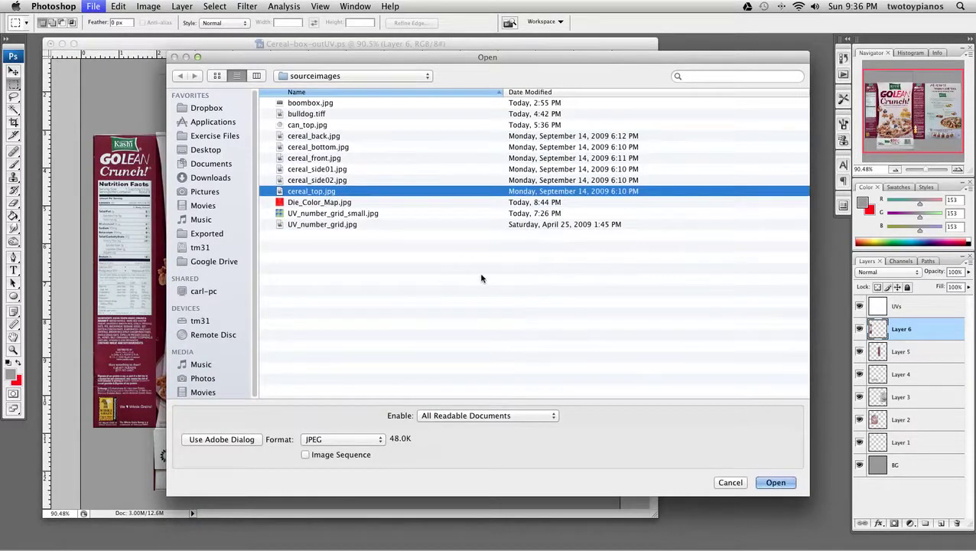
click(768, 483)
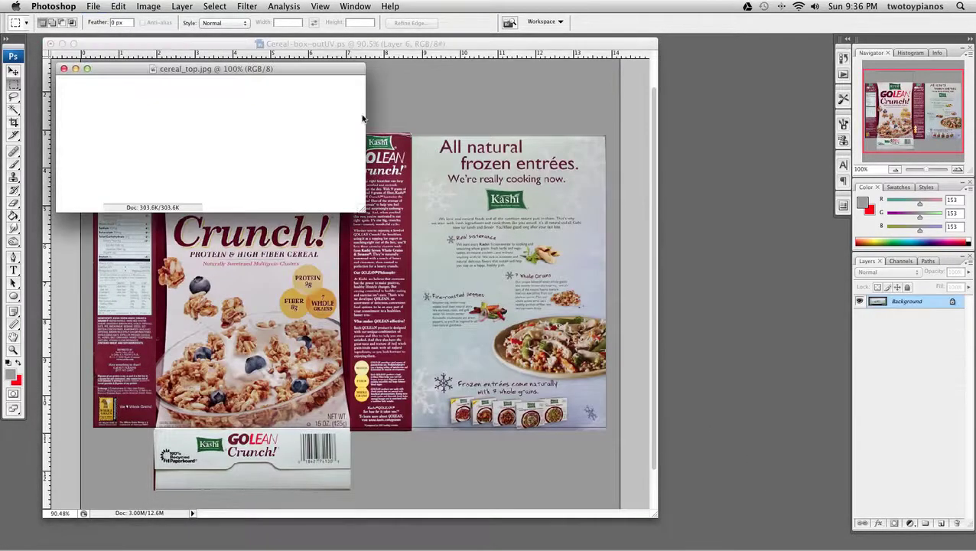
drag(320, 73, 618, 93)
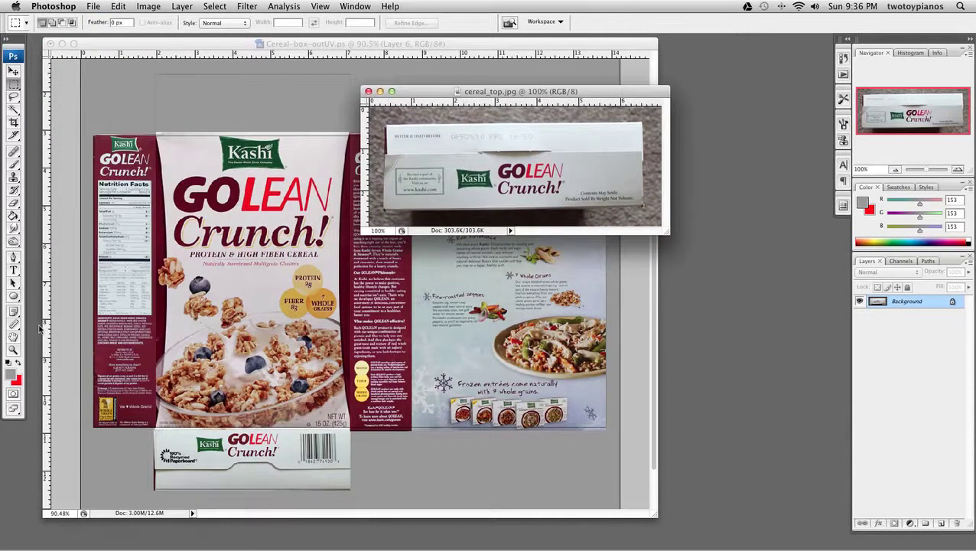
- Straighten the box top photo by measuring along its upper edge and rotating the canvas 0.43° clockwise
click(15, 326)
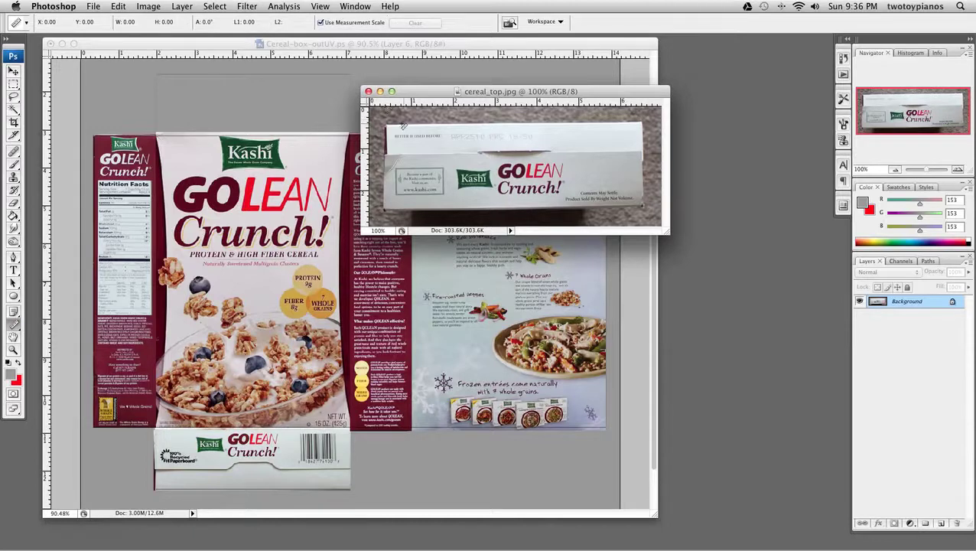
drag(396, 127, 628, 125)
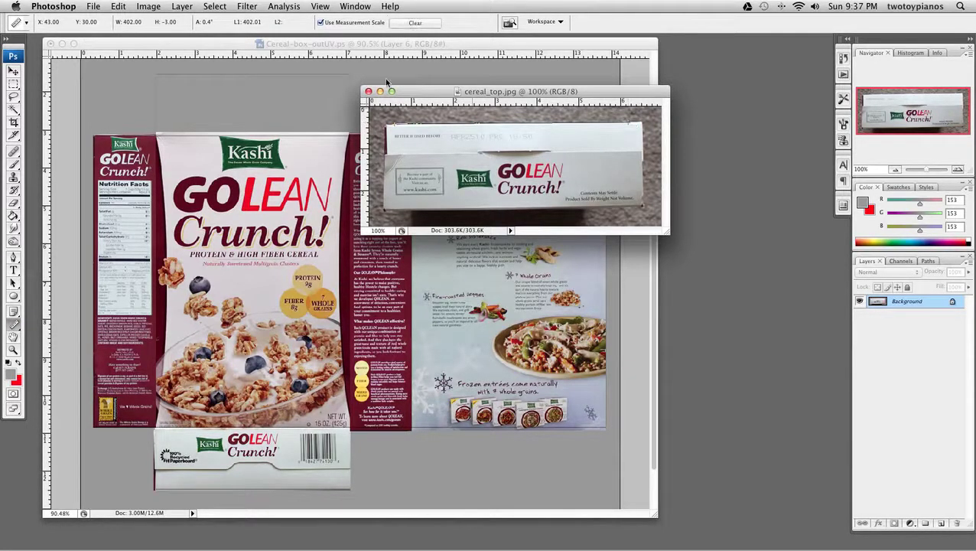
click(150, 6)
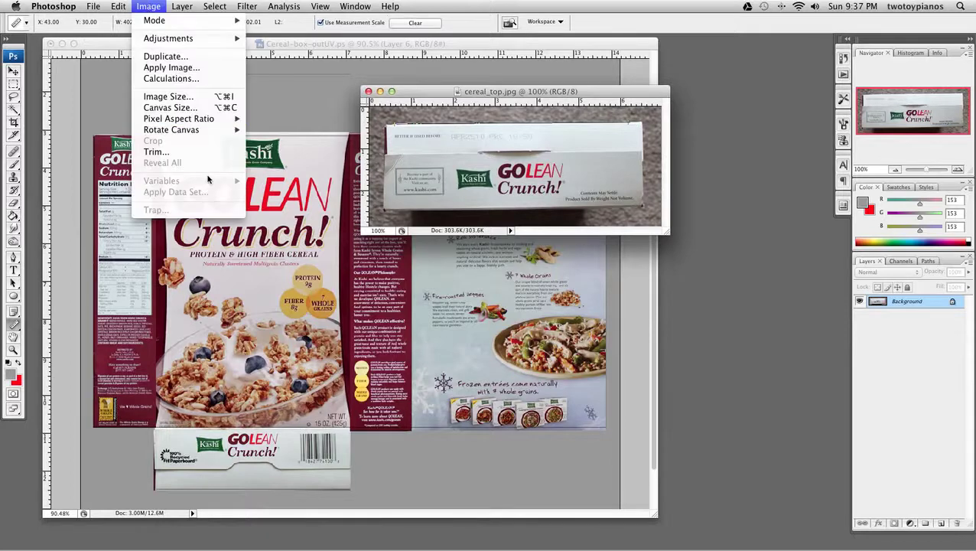
mouse_move(203, 133)
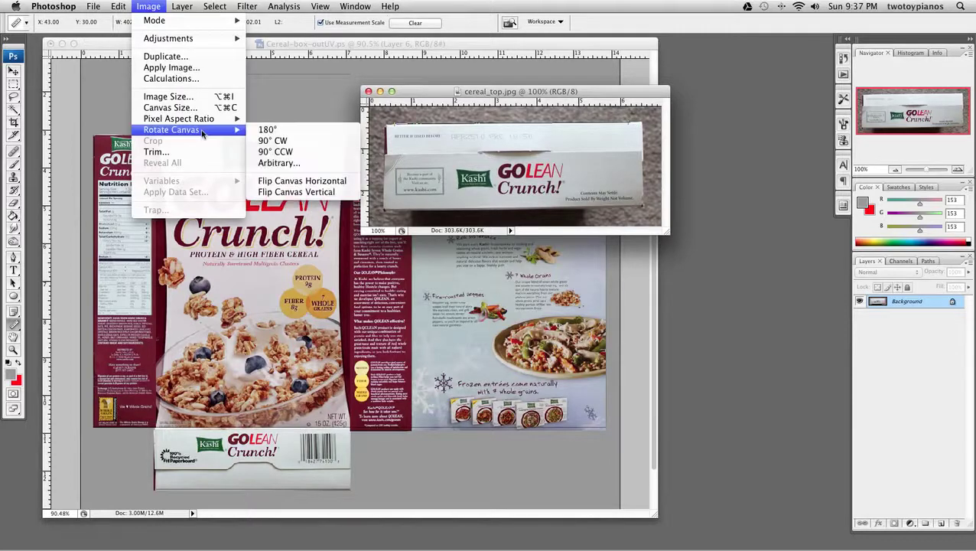
click(313, 163)
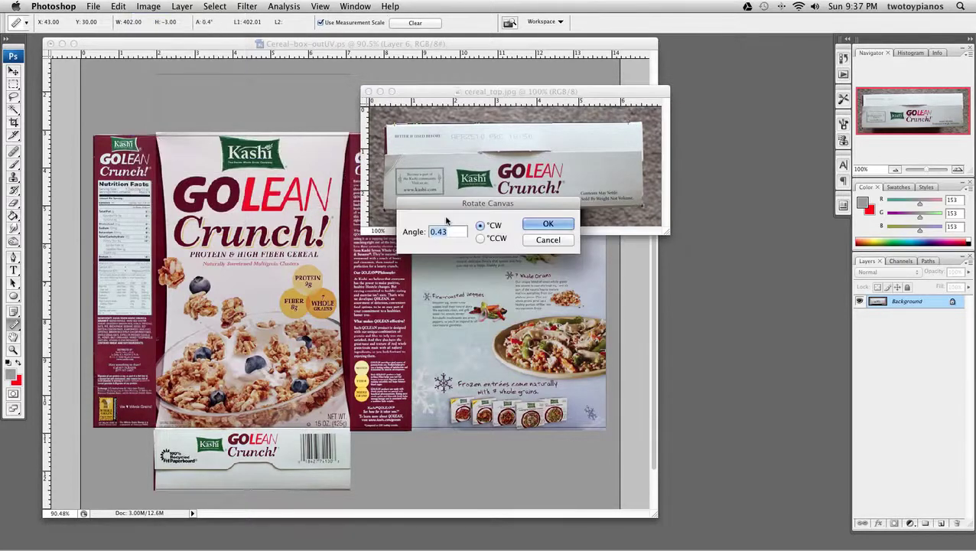
click(541, 224)
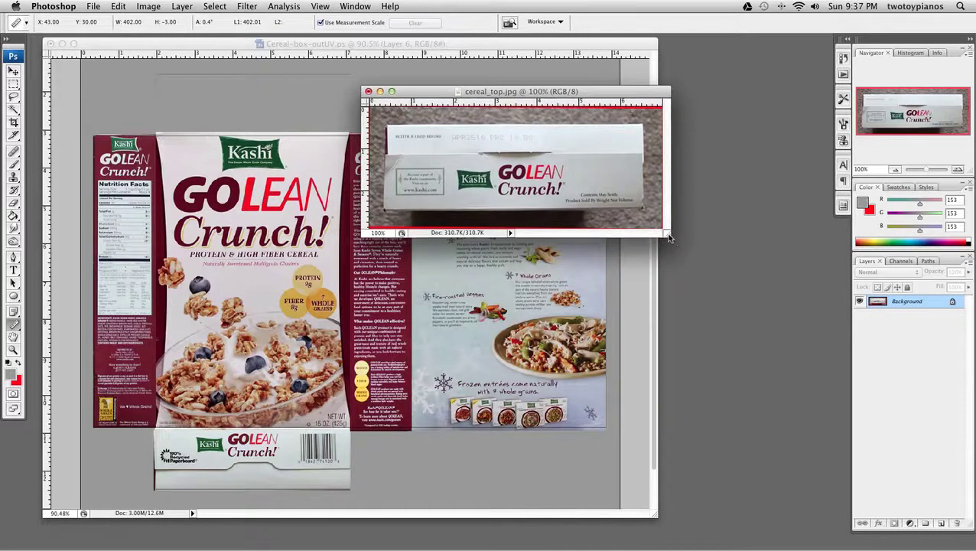
- Crop the straightened photo to a rectangular selection around the box top
drag(673, 243, 703, 286)
click(15, 85)
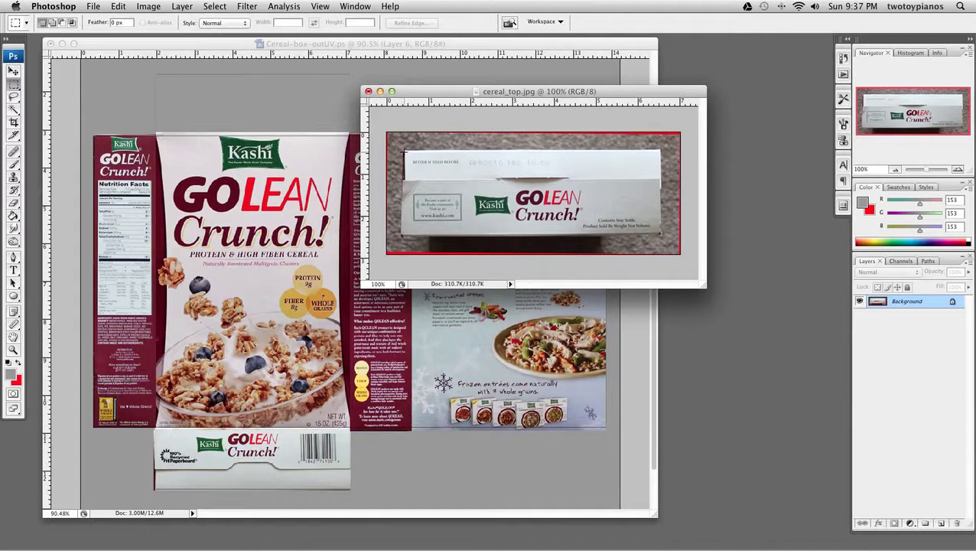
drag(403, 150, 657, 234)
click(149, 6)
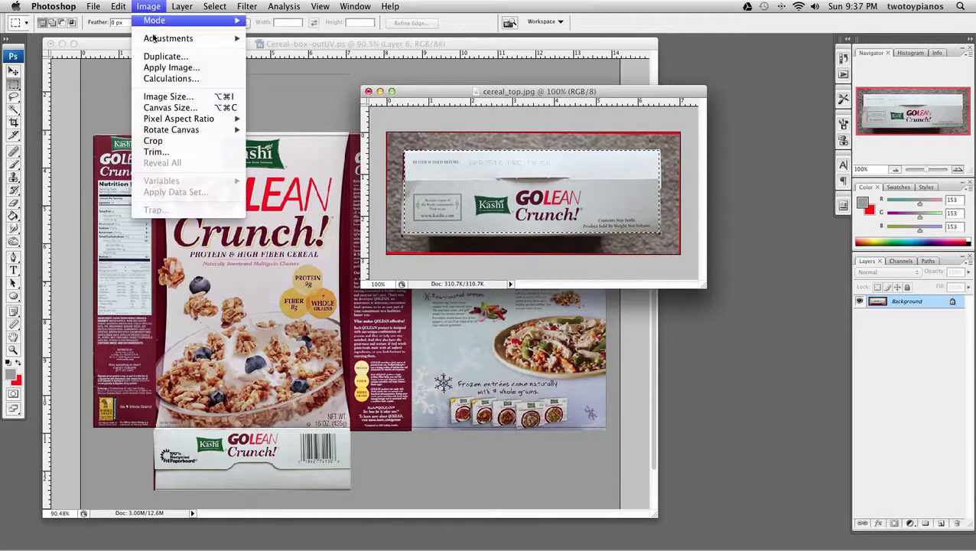
click(190, 140)
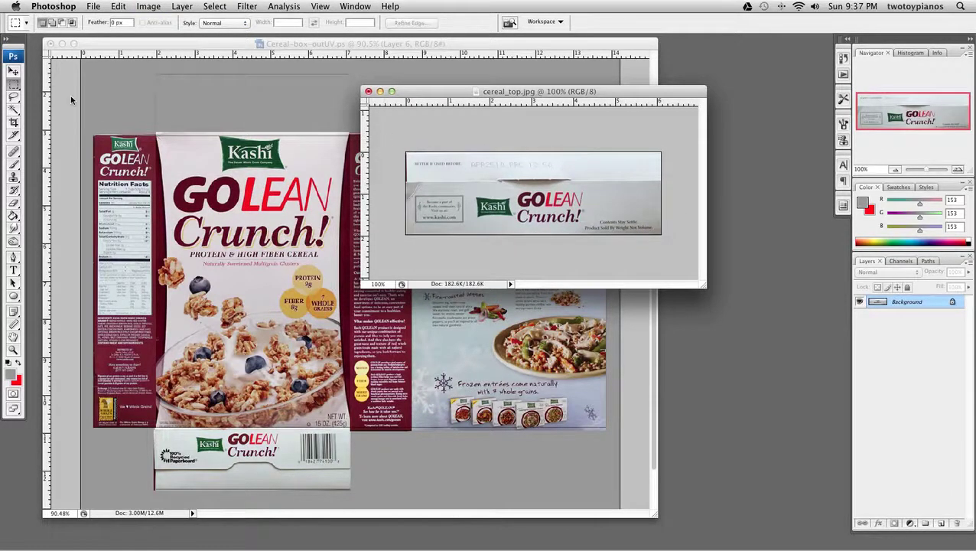
- Bring the cropped top into Cereal-box-outUV.ps as a new layer above the front panel and scale it proportionally to about 84.2% to fit the outline
click(14, 71)
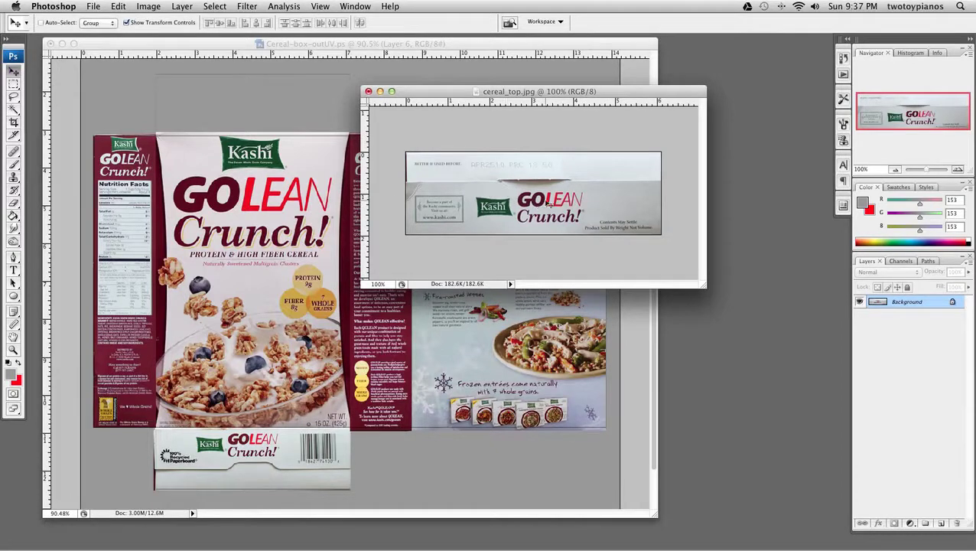
drag(369, 166, 270, 107)
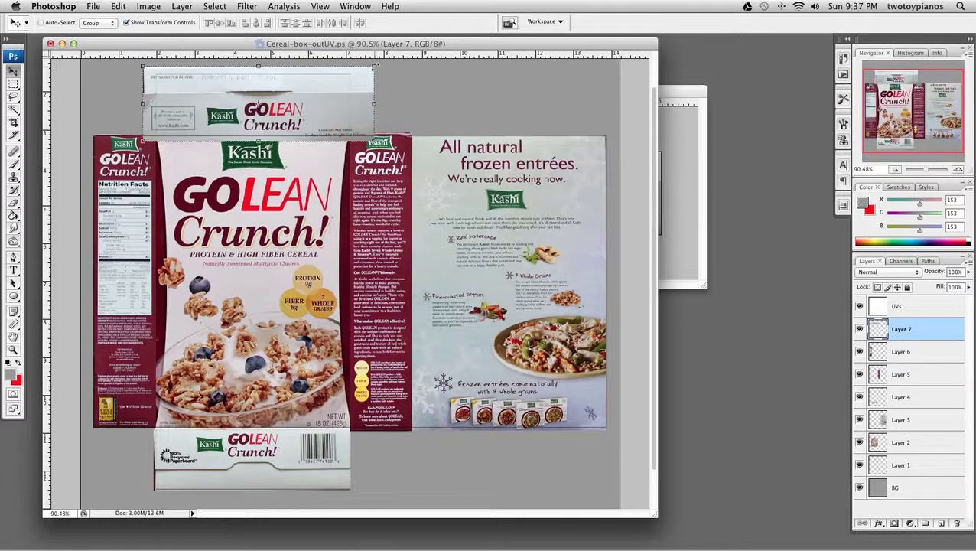
shift+drag(374, 66, 298, 90)
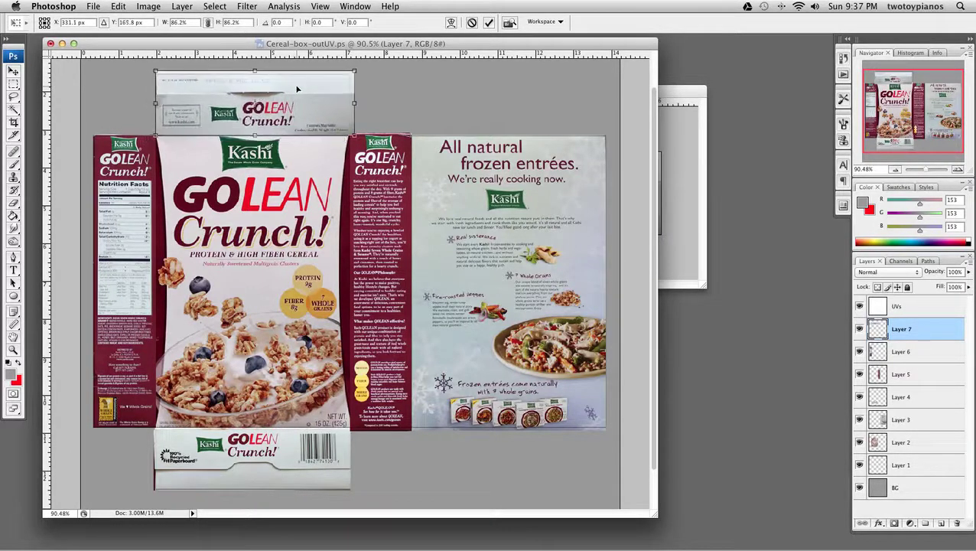
shift+drag(354, 71, 351, 72)
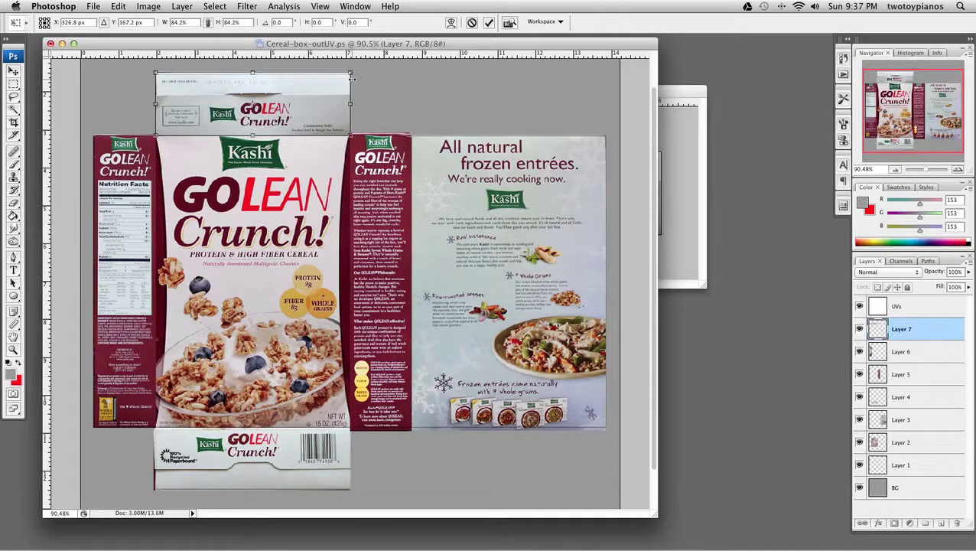
key(Return)
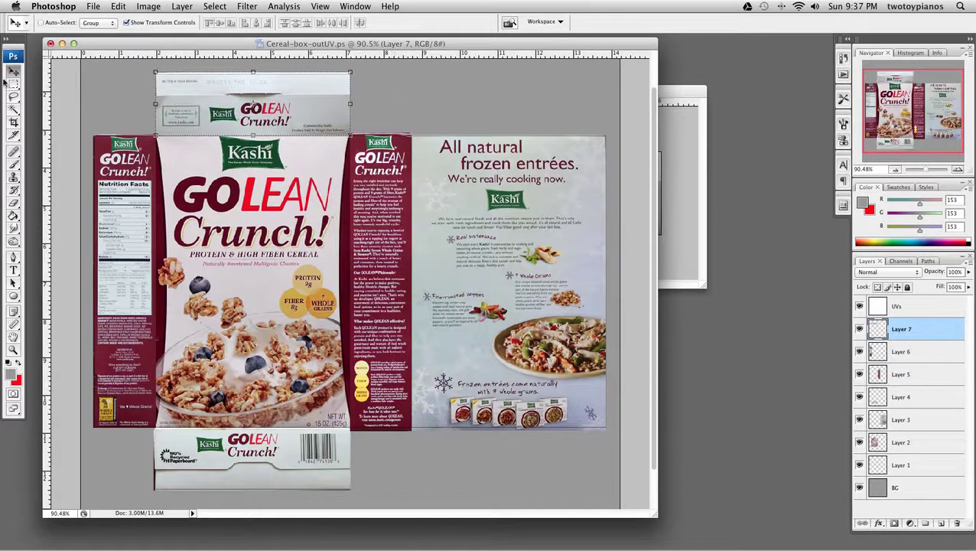
click(13, 84)
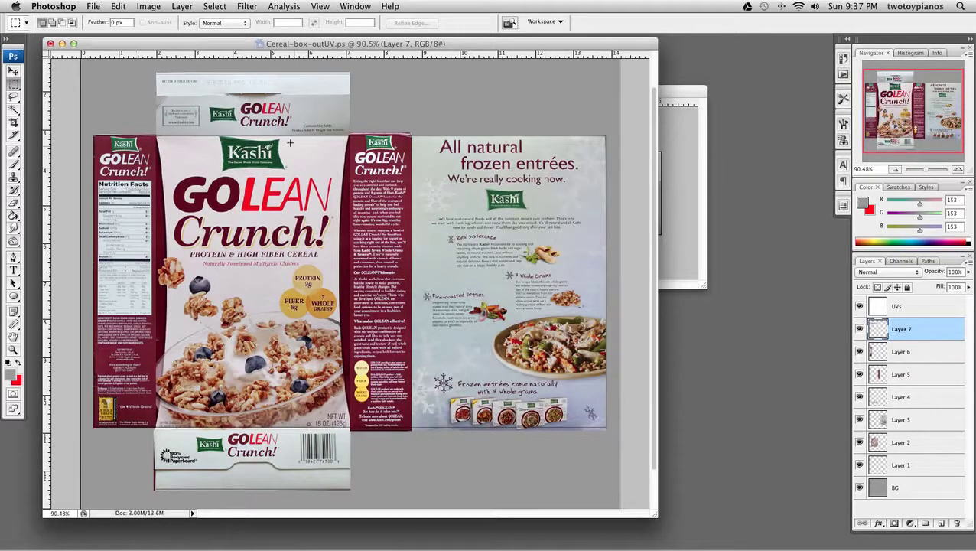
- Save the layered Cereal-box-outUV.ps document with Maximize compatibility enabled
click(93, 7)
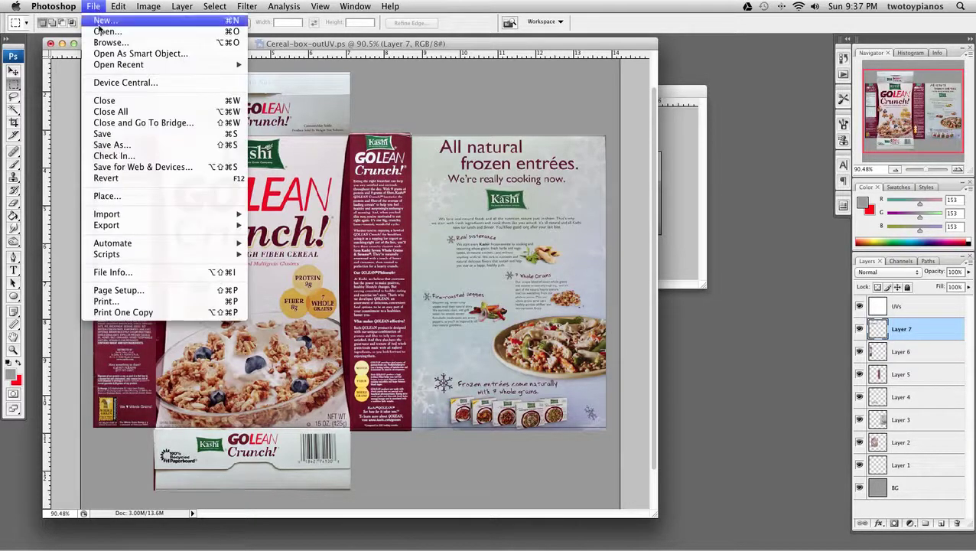
click(120, 134)
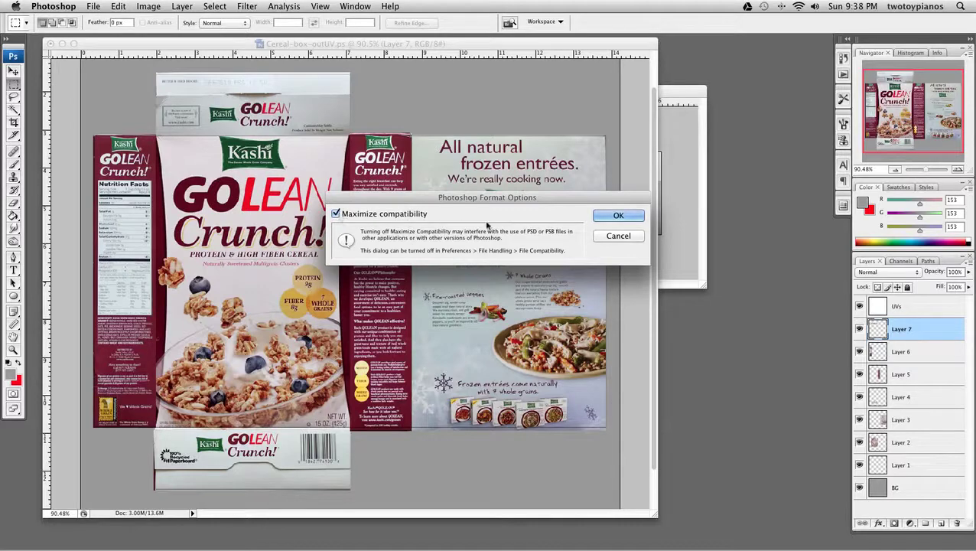
click(613, 215)
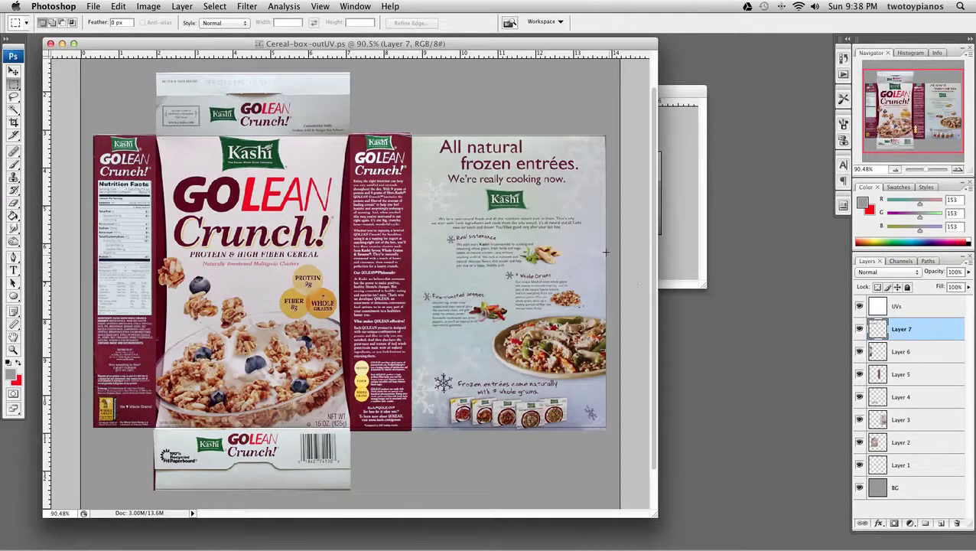
- Hide the UVs layer and start saving a copy of the document into the project's sourceimages folder
click(859, 307)
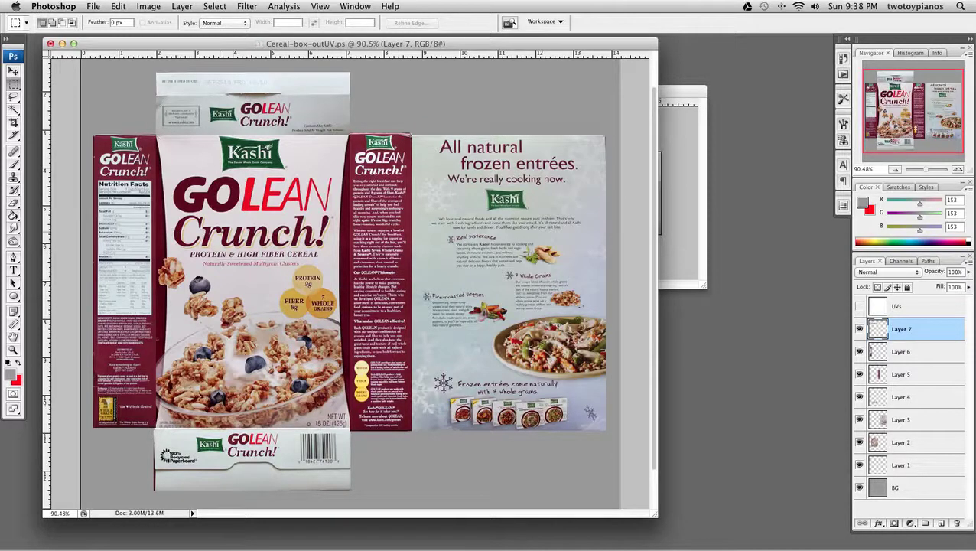
click(92, 6)
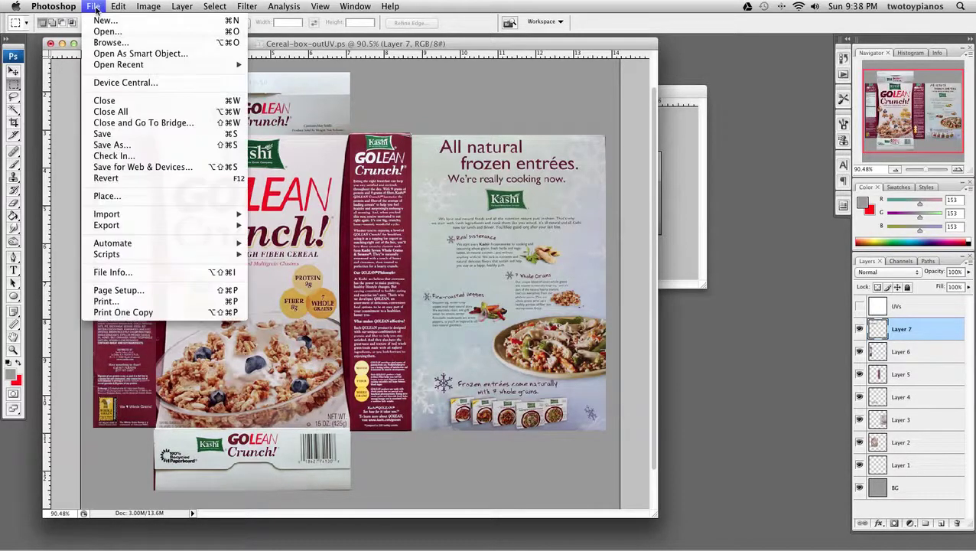
click(114, 144)
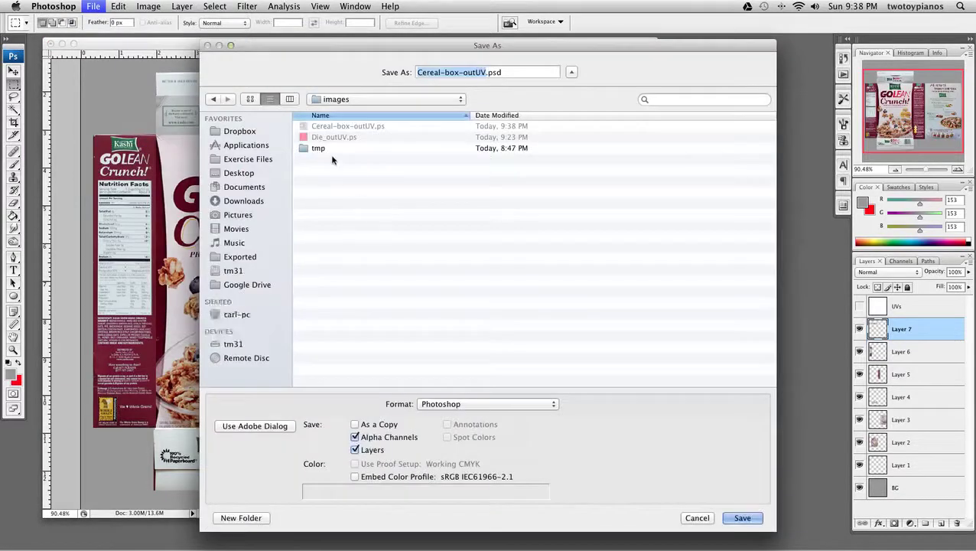
click(334, 100)
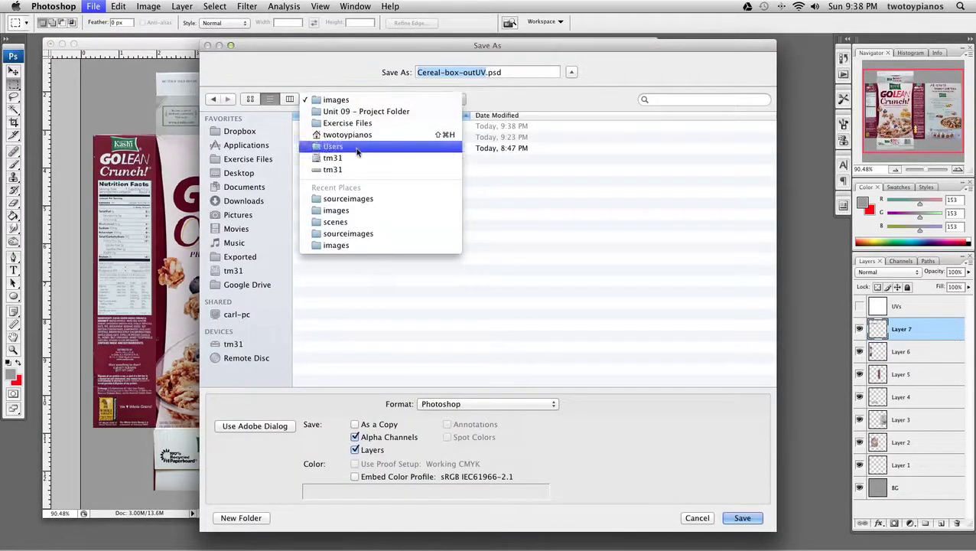
click(384, 112)
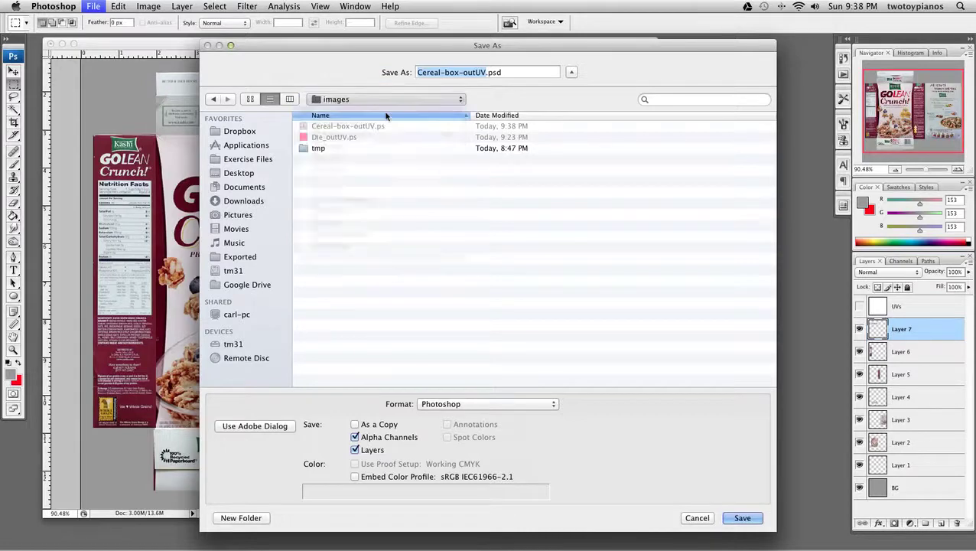
double_click(345, 303)
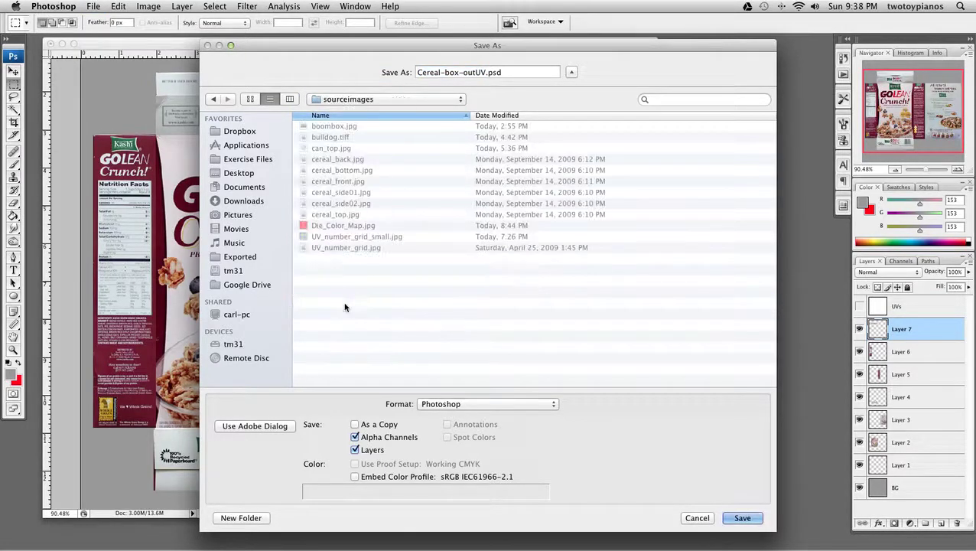
- Save the copy in JPEG format as Cereal_Color_Map.jpg with quality 9 (High) and the Baseline ("Standard") option
click(492, 403)
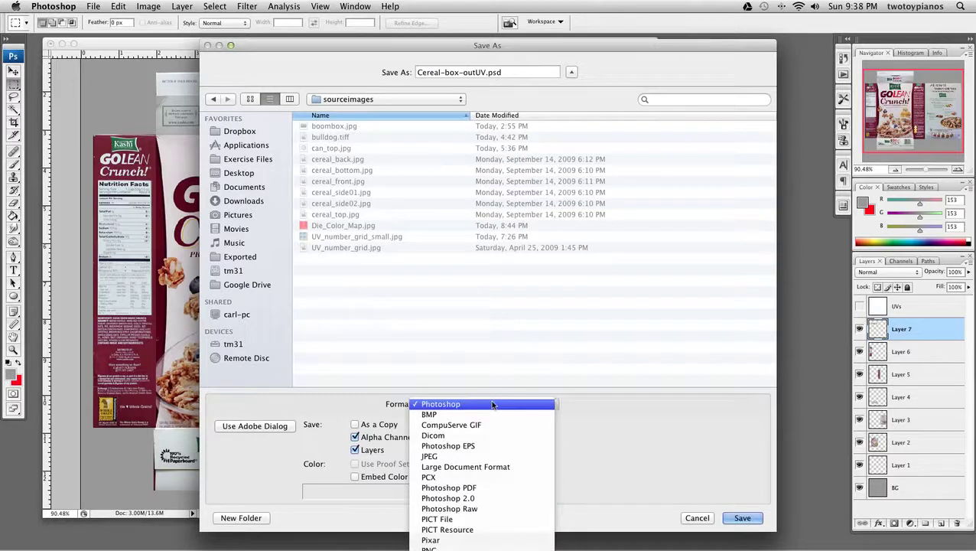
click(493, 455)
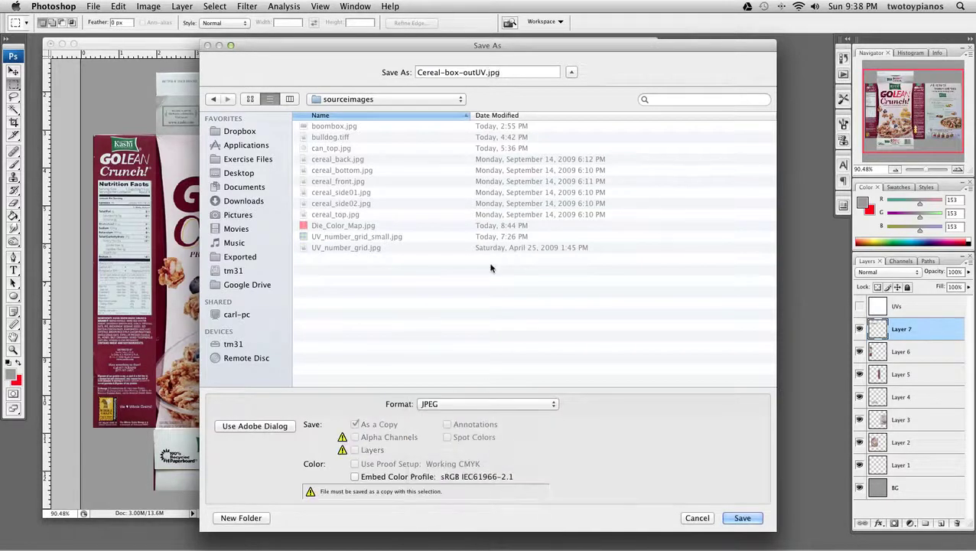
click(459, 72)
drag(441, 72, 485, 73)
text(_Color_Map)
click(742, 517)
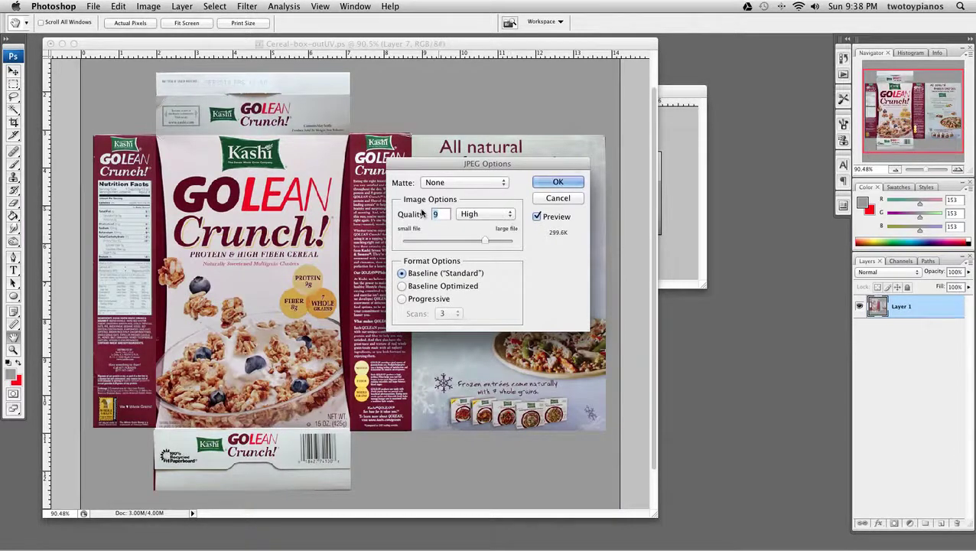
click(562, 184)
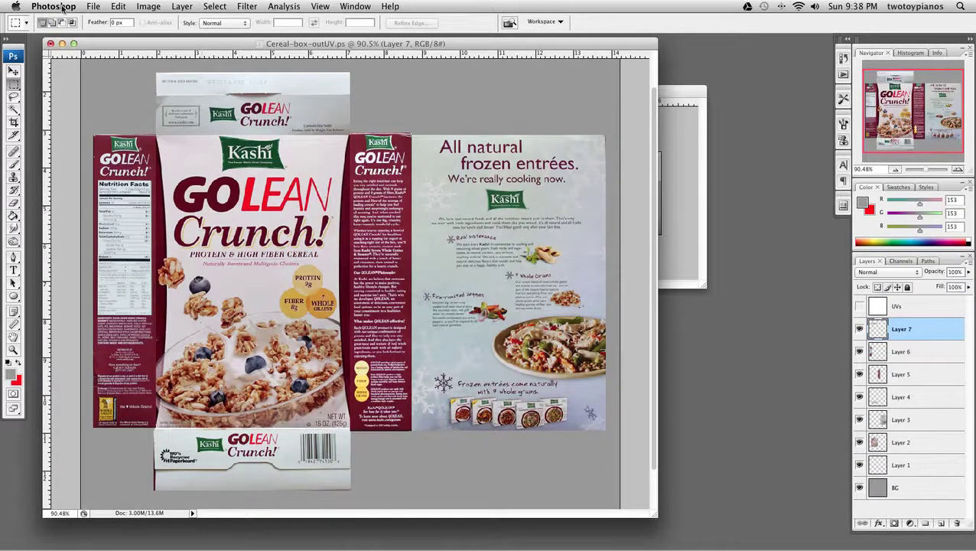
- Hide Photoshop, switch to Maya with the cereal box scene and open the Hypershade
click(64, 7)
click(65, 76)
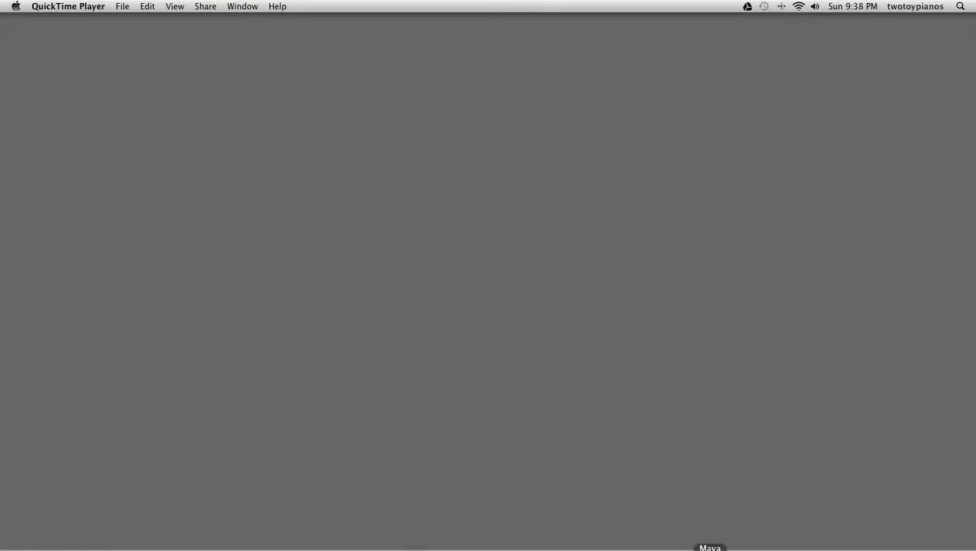
click(709, 548)
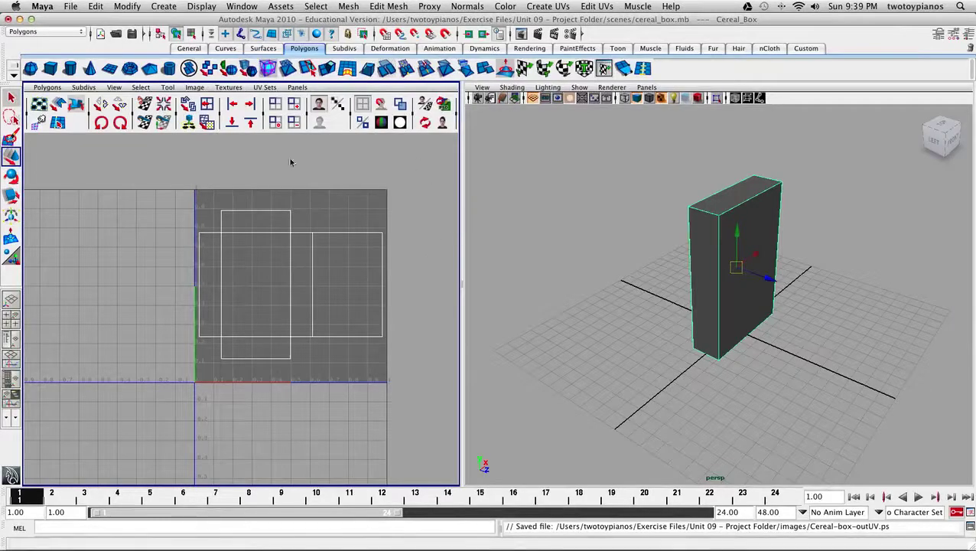
click(232, 10)
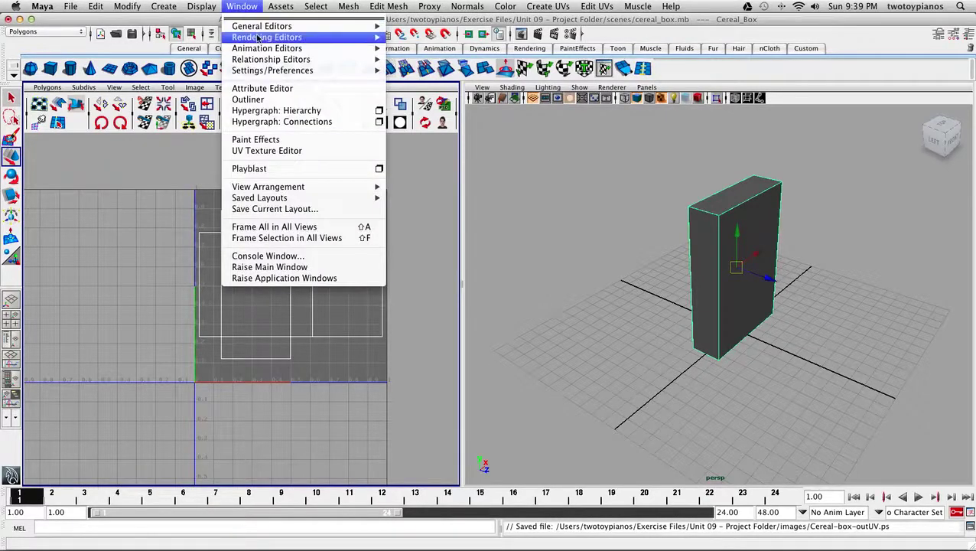
mouse_move(290, 37)
click(419, 65)
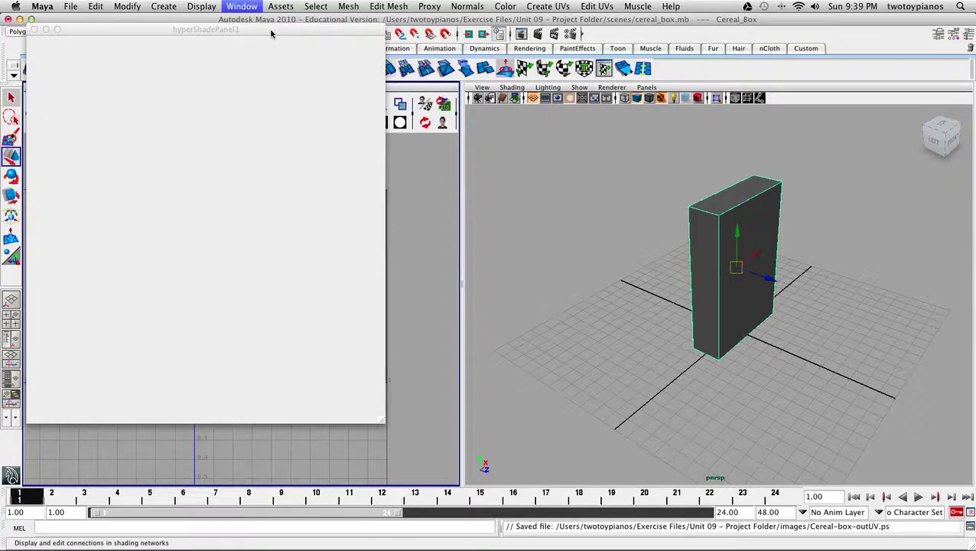
drag(270, 33, 310, 33)
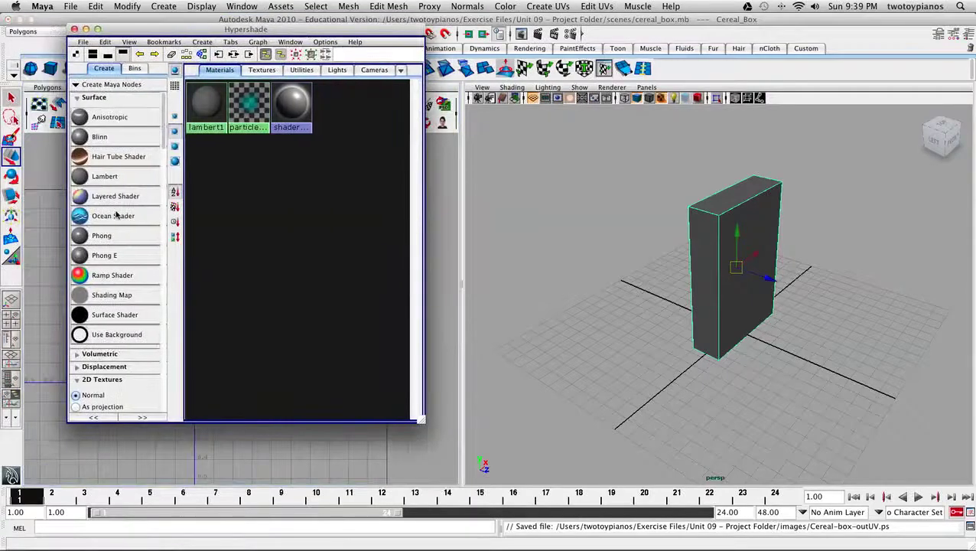
- Create a new Lambert material and name it cereal_mat
click(109, 177)
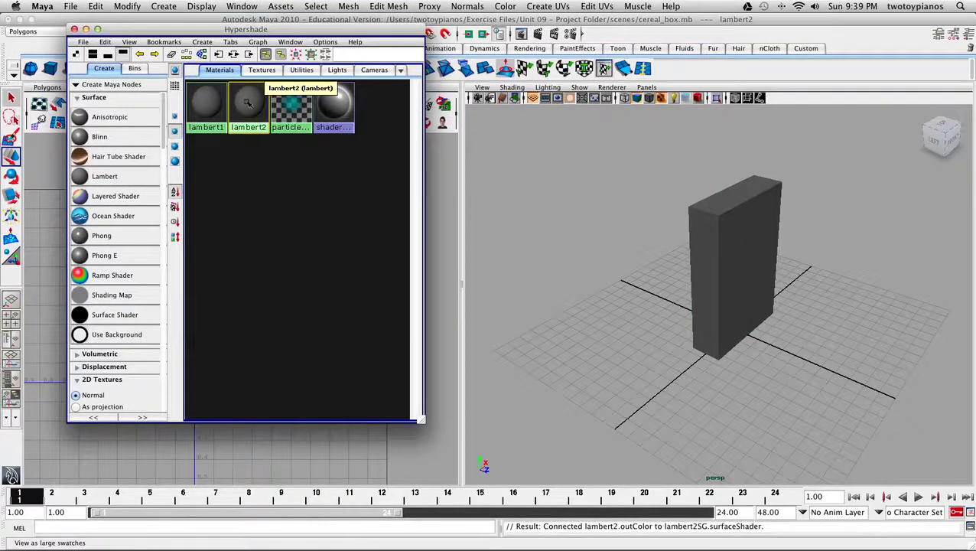
double_click(248, 102)
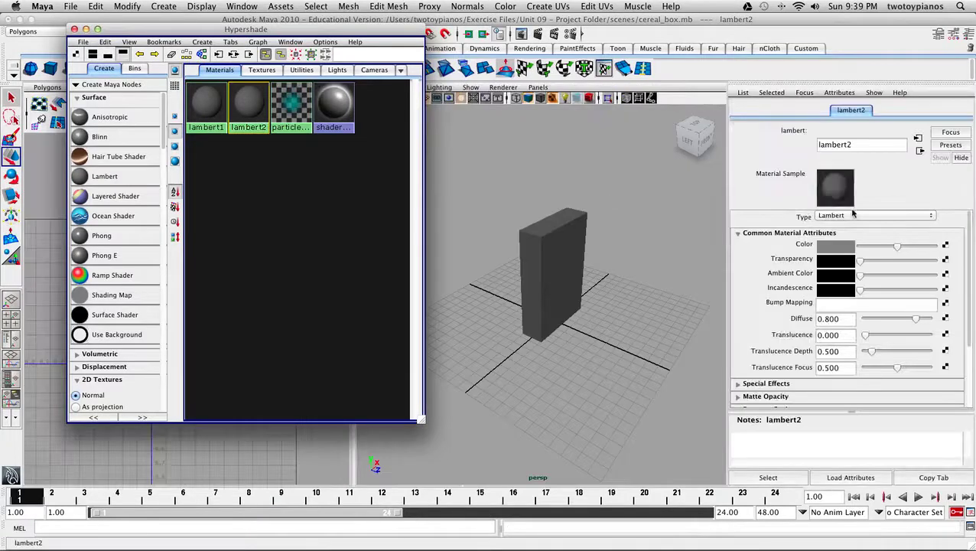
double_click(865, 144)
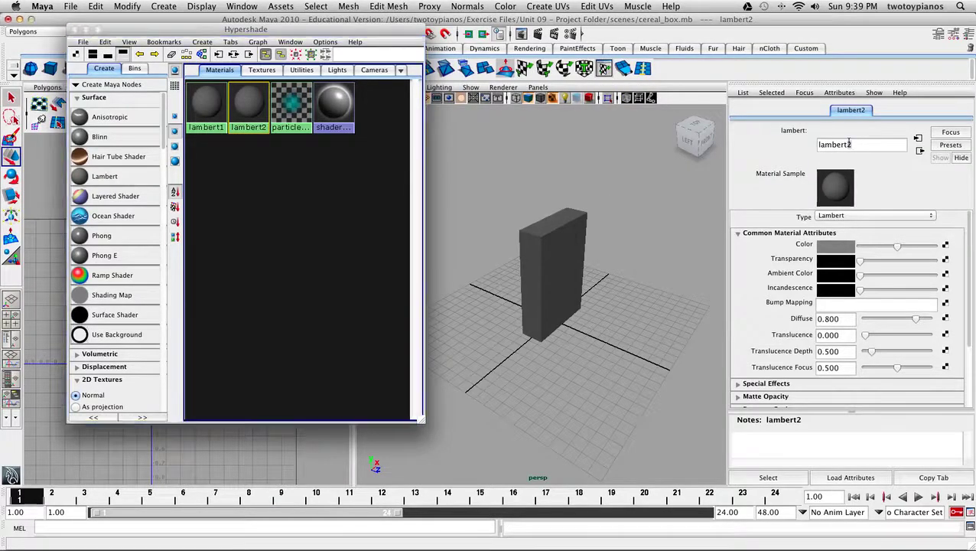
text(ceral)
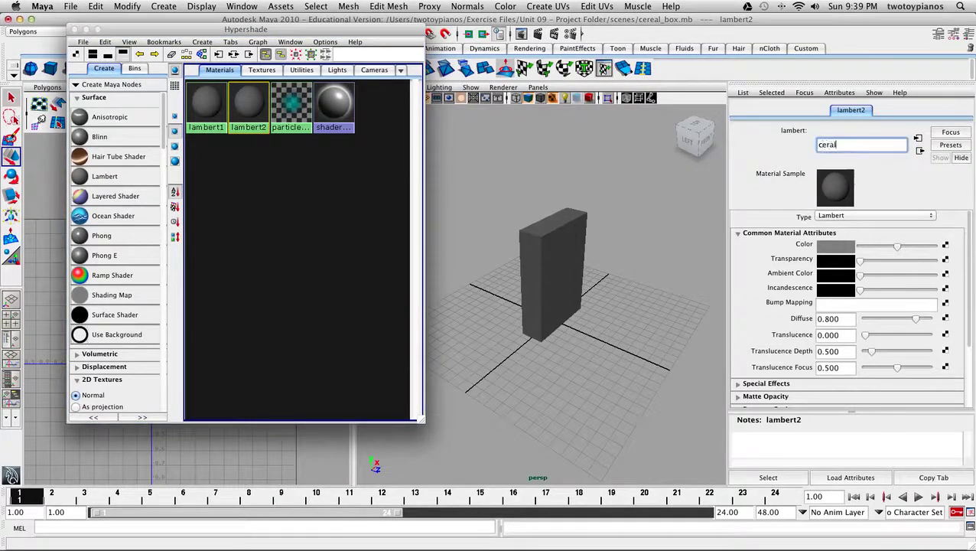
key(BackSpace)
key(BackSpace)
text(eal_mat)
key(Return)
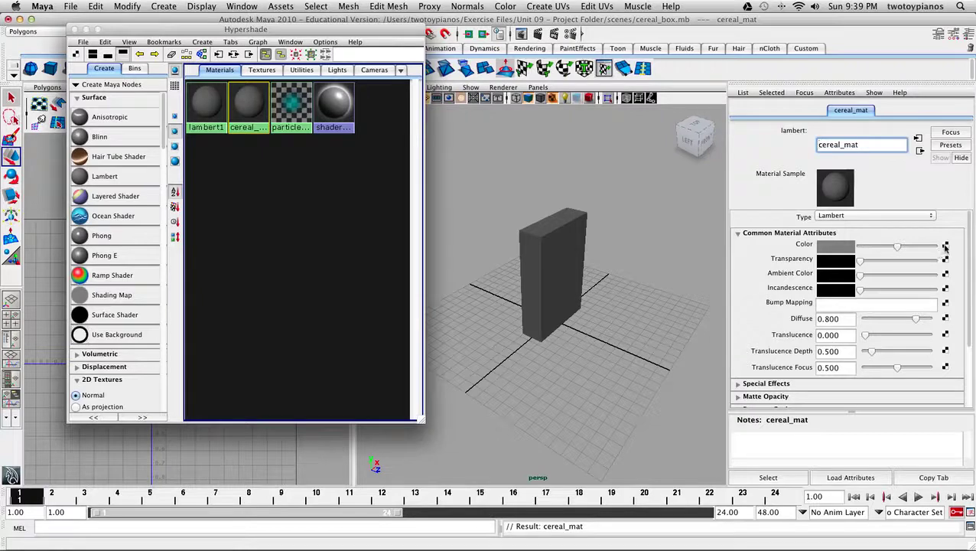
- Connect a File texture to the Color of cereal_mat and load Cereal_Color_Map.jpg from sourceimages as its image
click(945, 246)
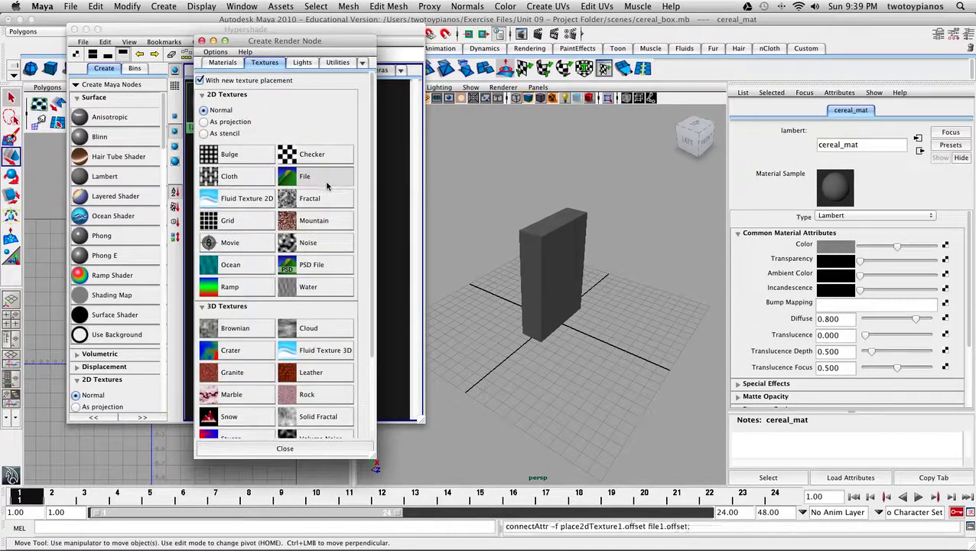
click(325, 187)
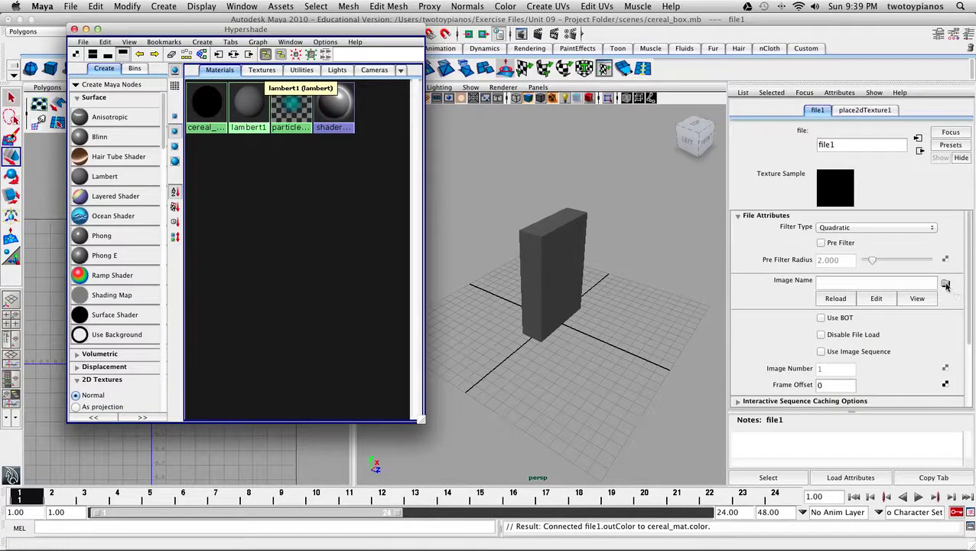
click(945, 284)
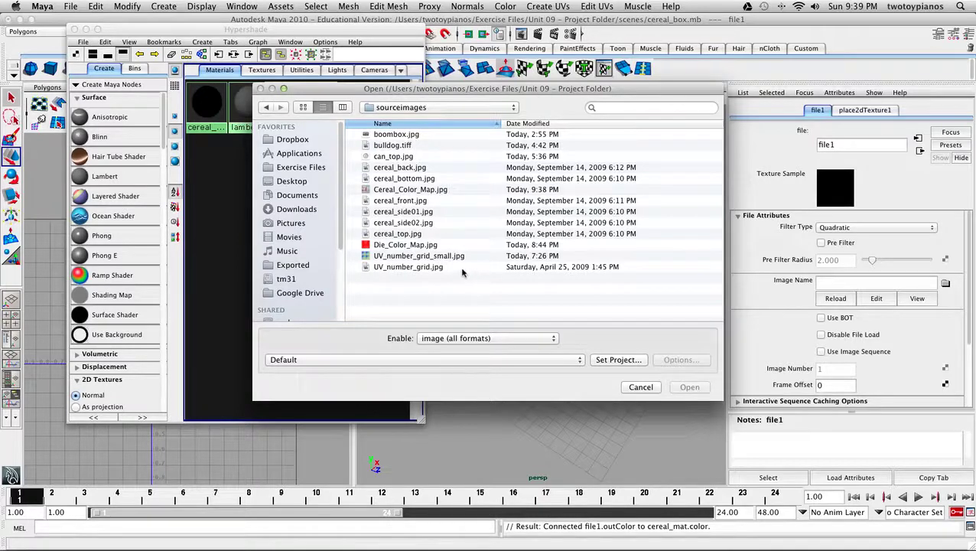
click(405, 190)
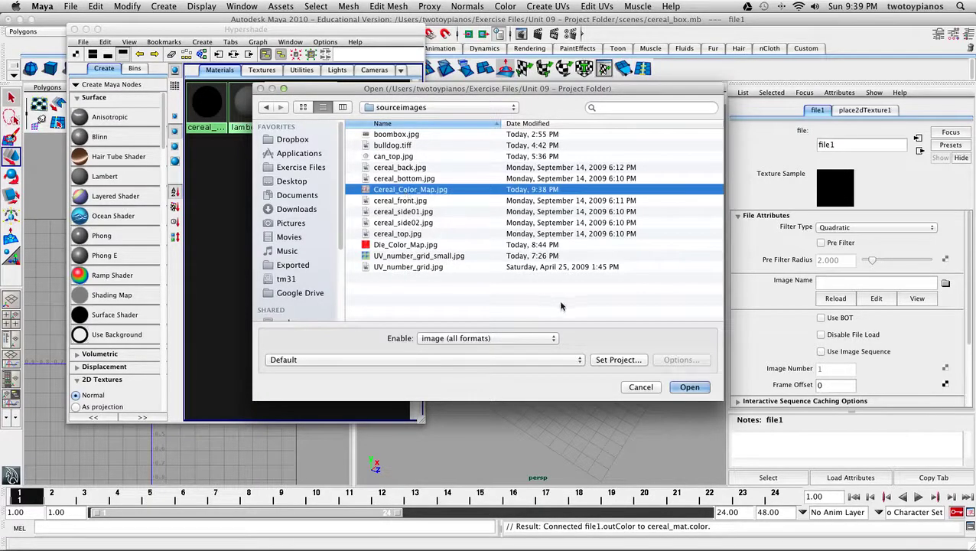
click(688, 387)
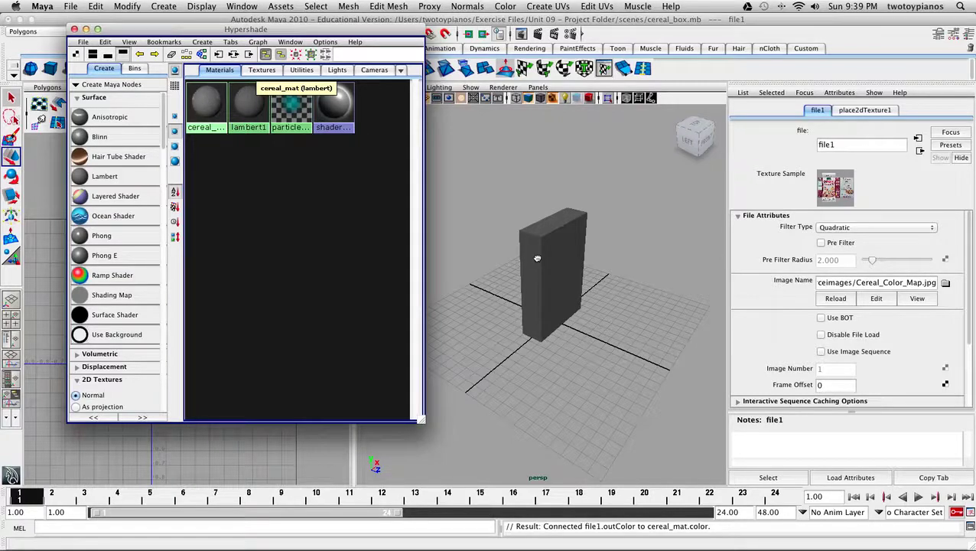
- Assign cereal_mat to the cereal box model, close the Hypershade and check how the texture sits on the box
middle_drag(537, 259, 538, 261)
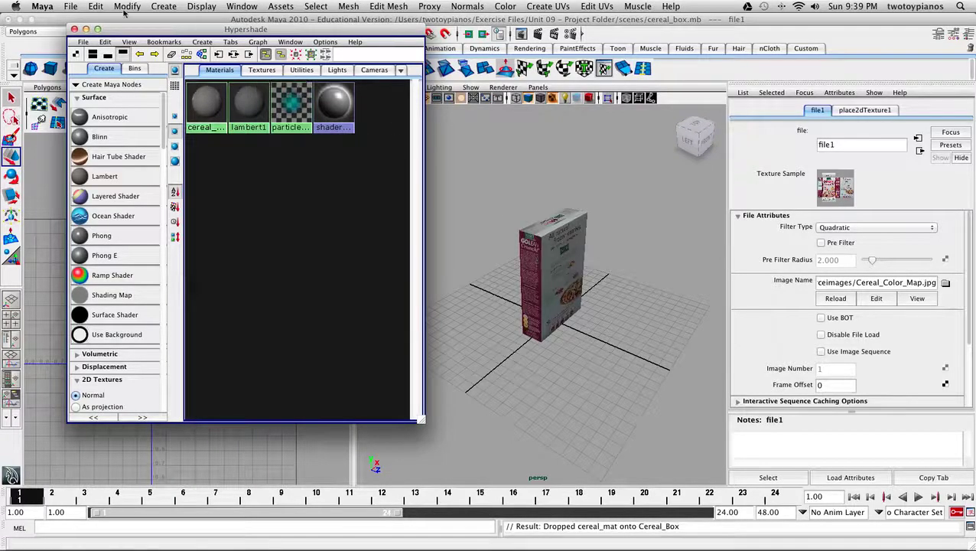
click(74, 29)
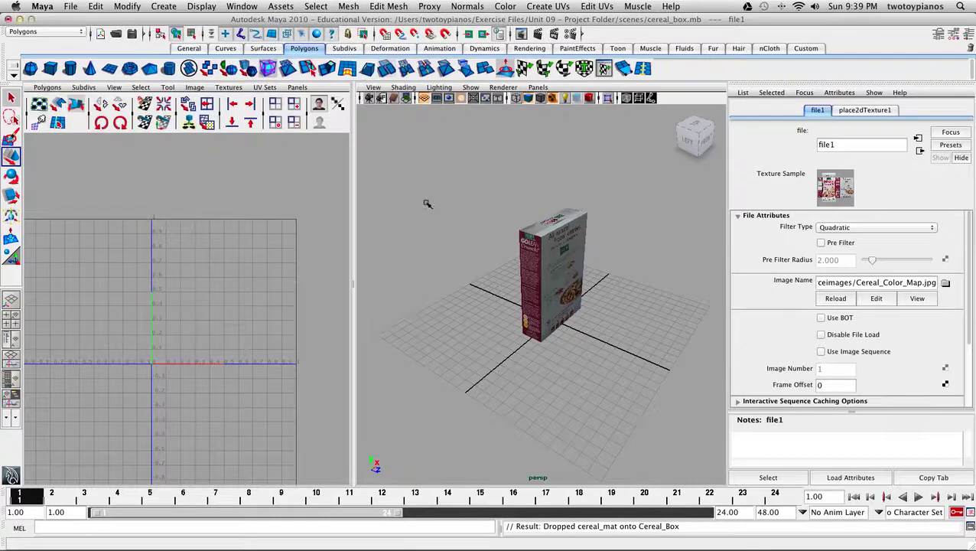
mouse_move(537, 272)
alt+mouse_down()
mouse_move(558, 266)
mouse_move(530, 262)
alt+mouse_up()
alt+right_drag(529, 262, 619, 256)
alt+drag(618, 257, 522, 283)
alt+right_drag(522, 283, 496, 274)
alt+drag(497, 273, 505, 280)
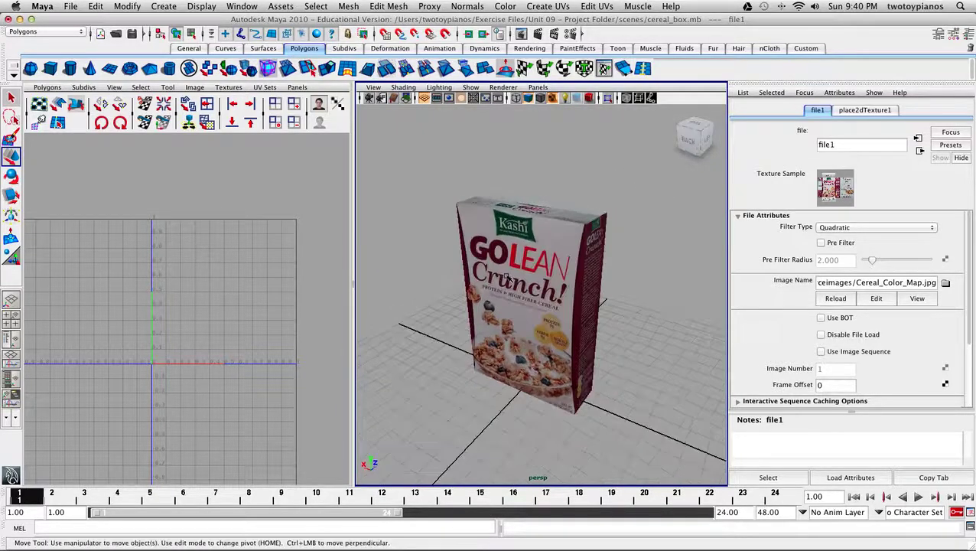